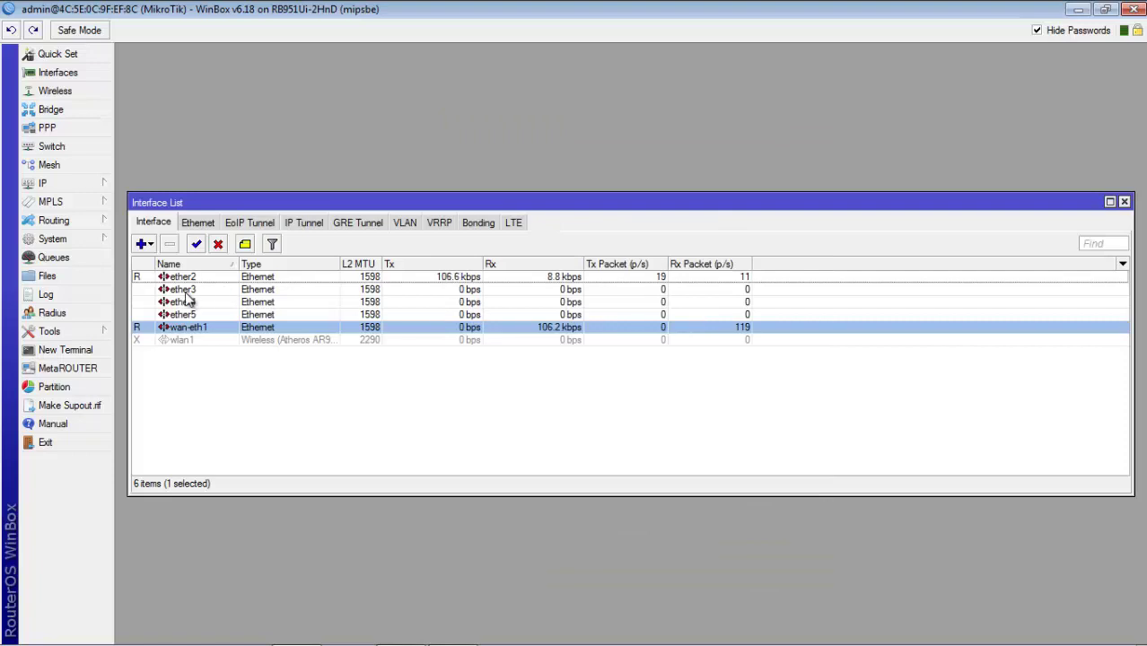
Rename the ether2 interface to ether2-lokal and save the change.
double_click(185, 278)
left_click(592, 163)
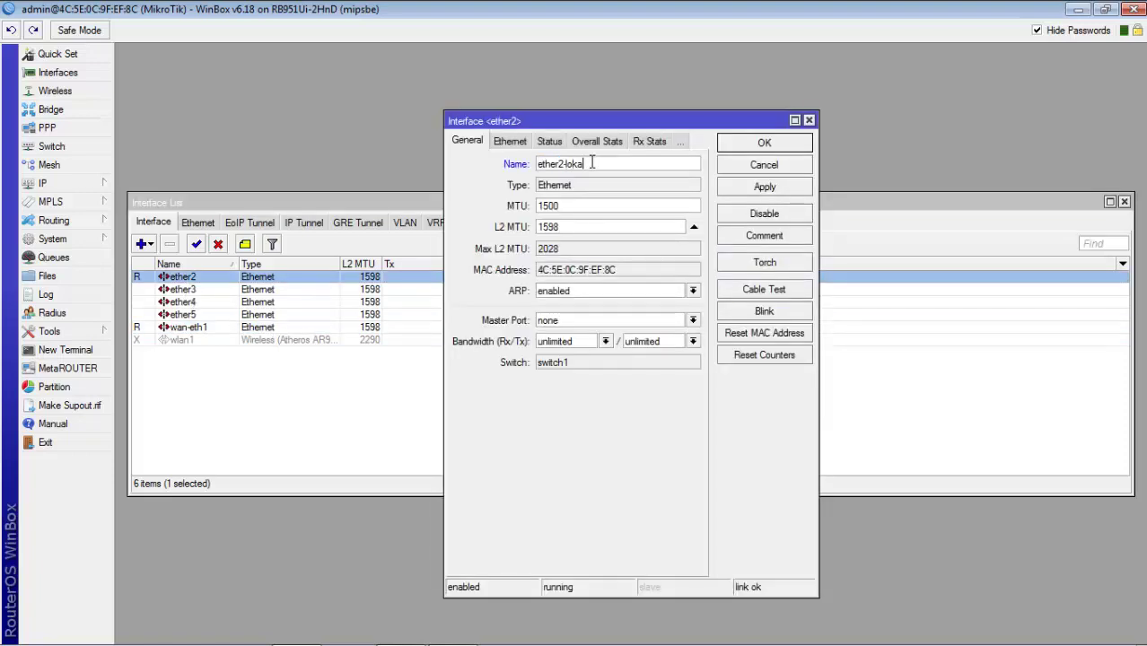
left_click(763, 186)
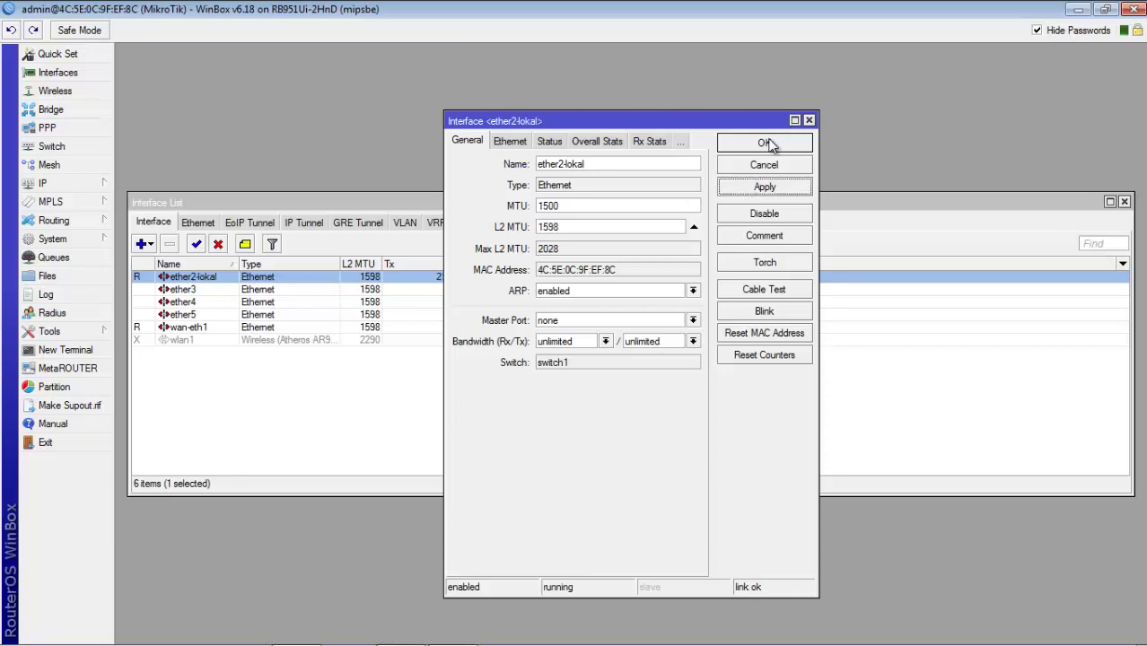
left_click(764, 142)
Add the IP address 11.12.6.1/24 to the ether2-lokal interface.
left_click(63, 183)
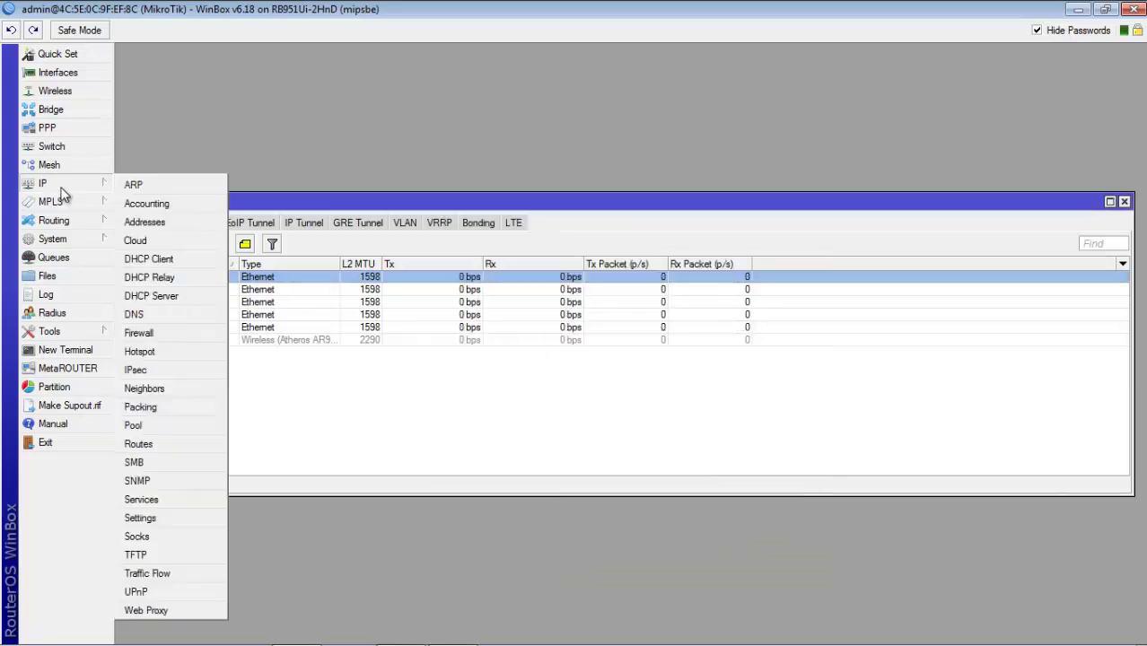
left_click(144, 222)
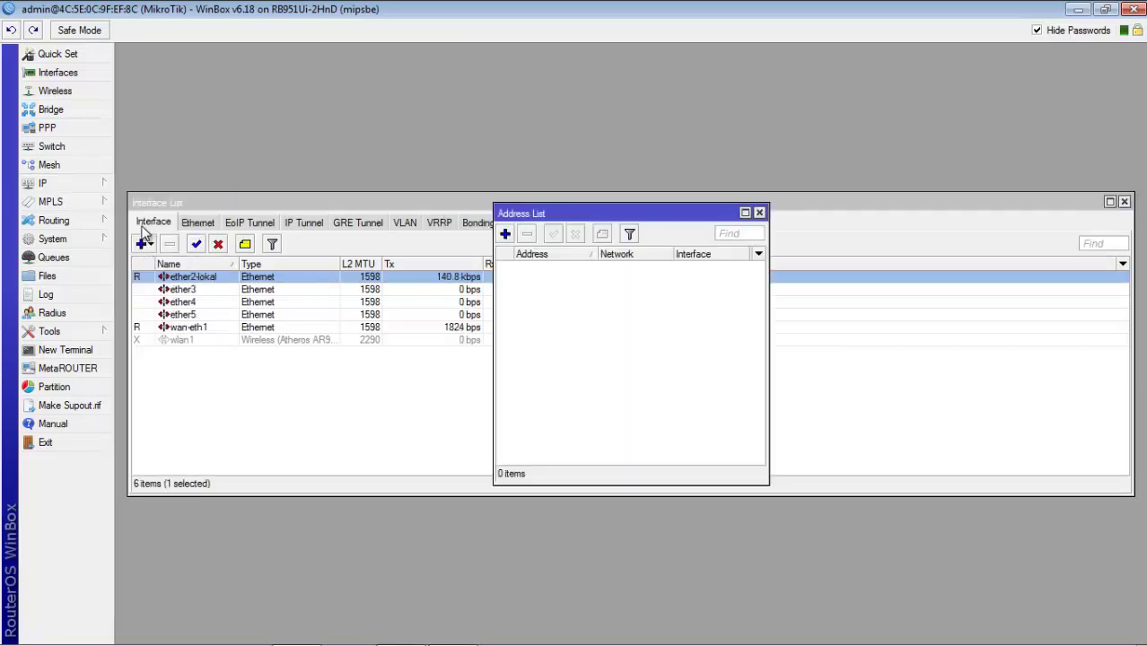
left_click(505, 234)
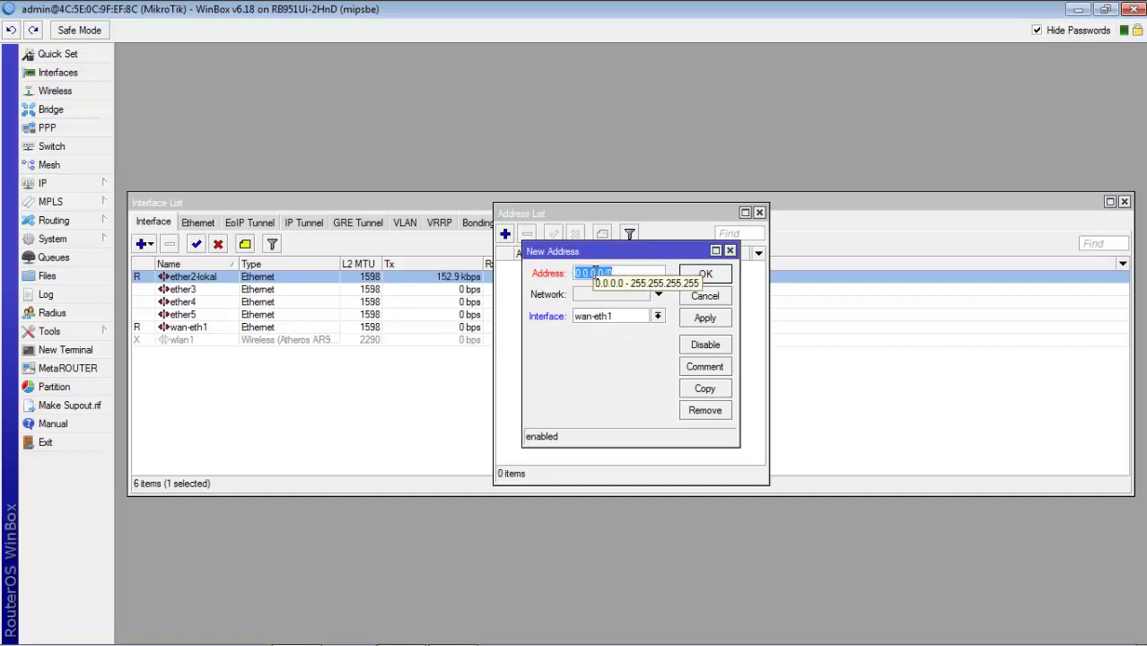
type("1")
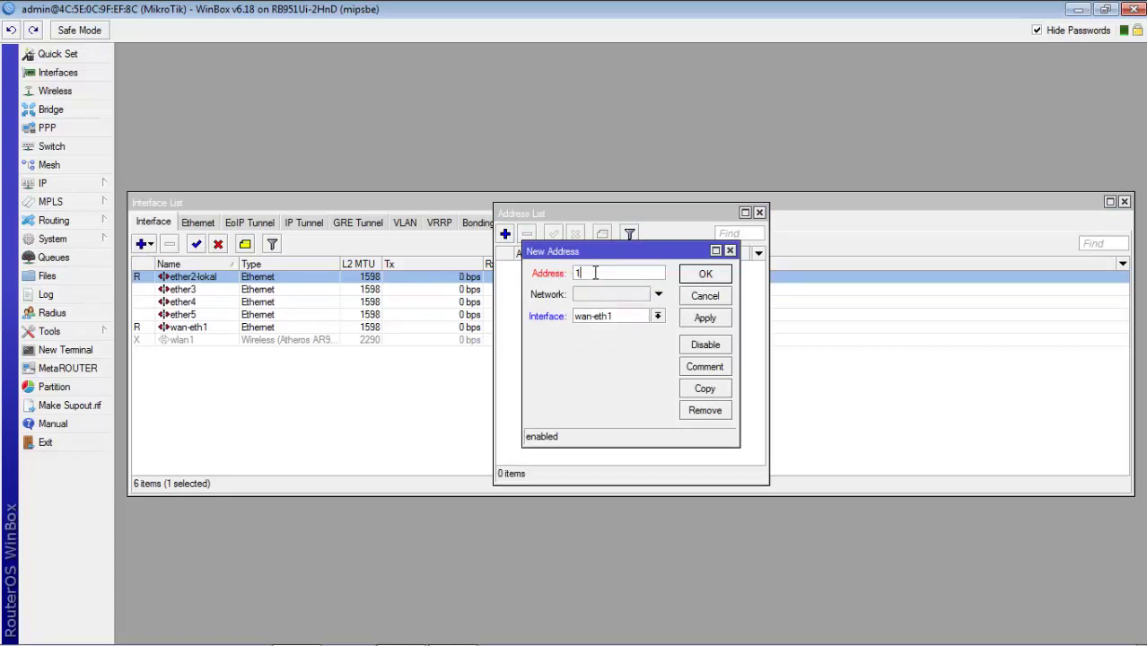
type("92")
key("BackSpace")
type("11.12.6.1/24")
left_click(658, 316)
left_click(619, 329)
left_click(702, 319)
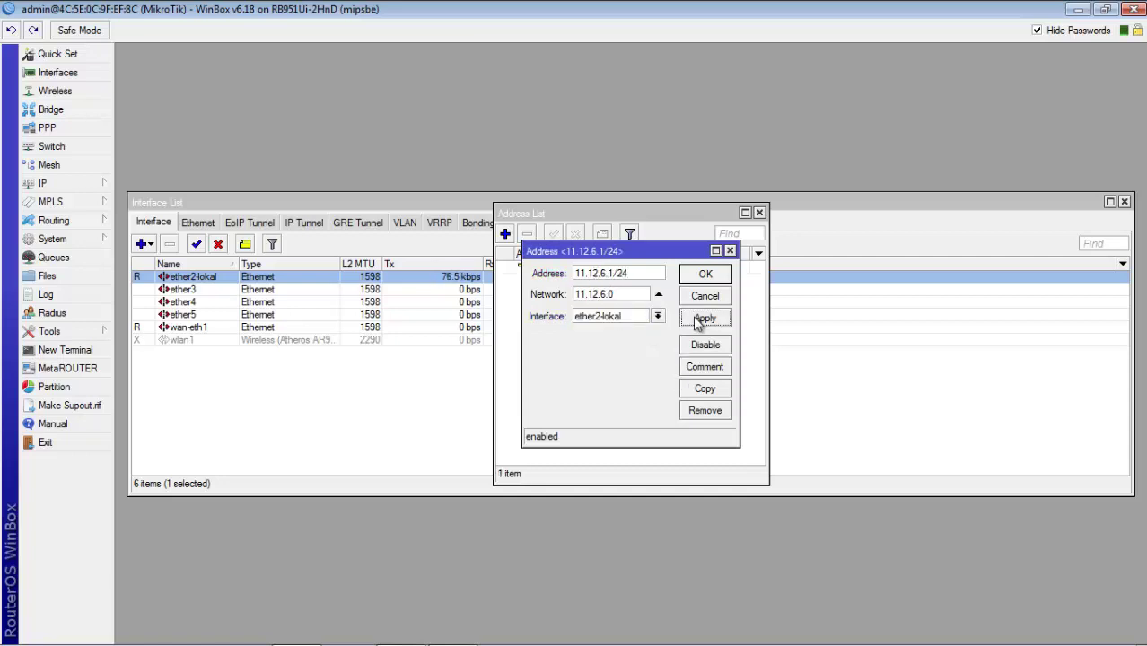
left_click(711, 285)
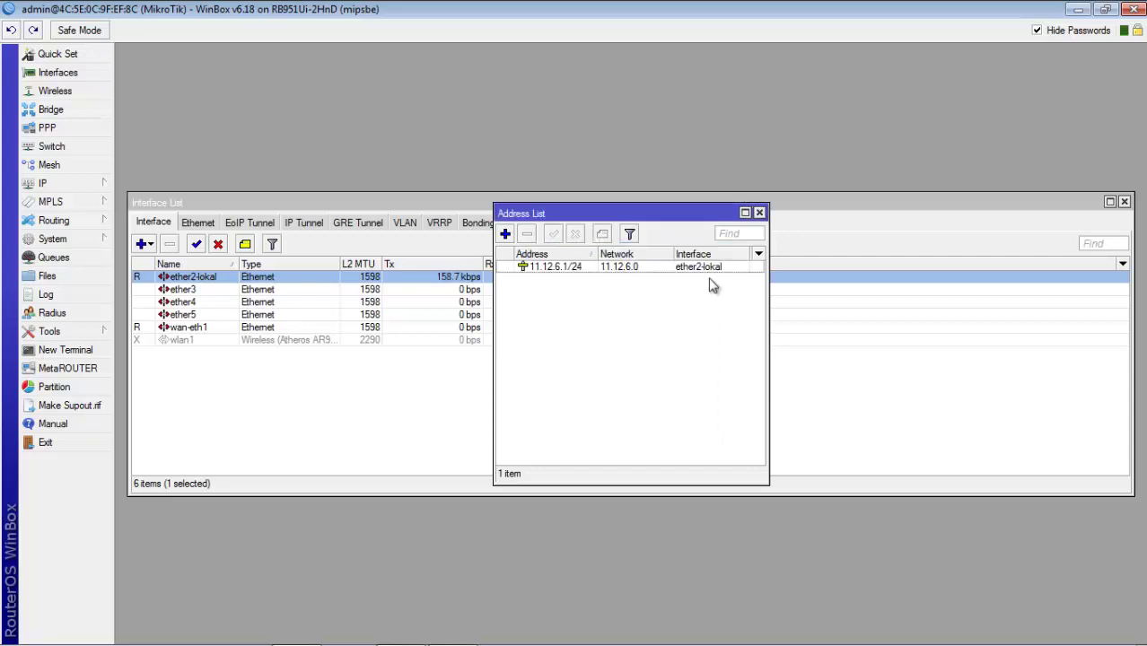
Add a DHCP client on the wan-eth1 interface, keeping peer DNS, peer NTP and the default route enabled.
left_click(45, 184)
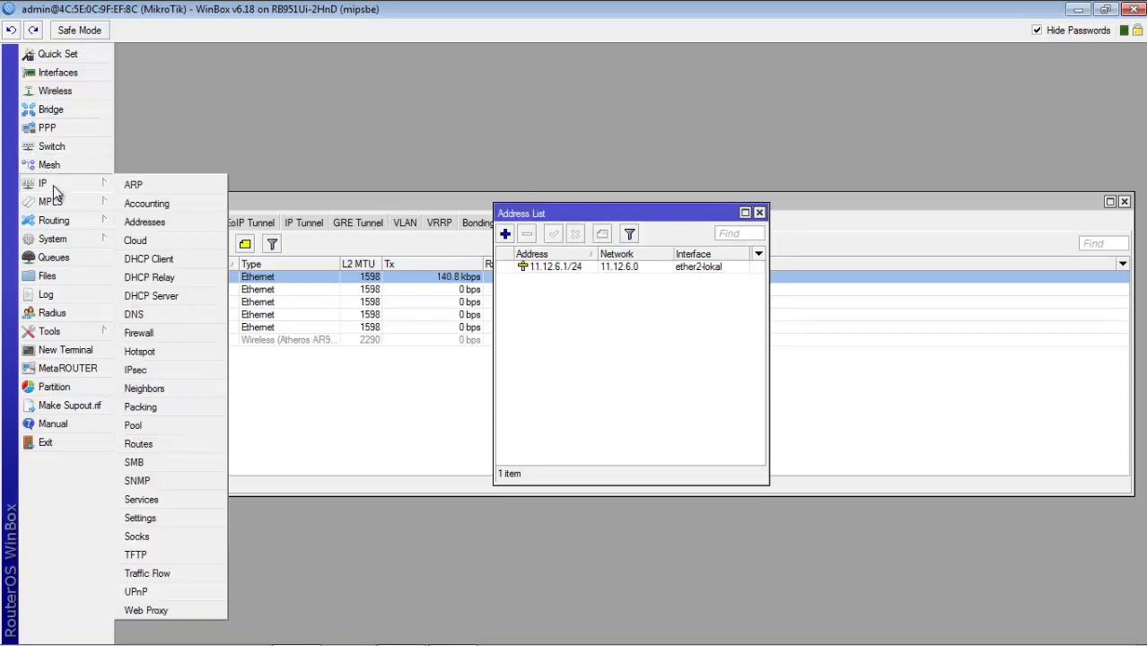
left_click(173, 259)
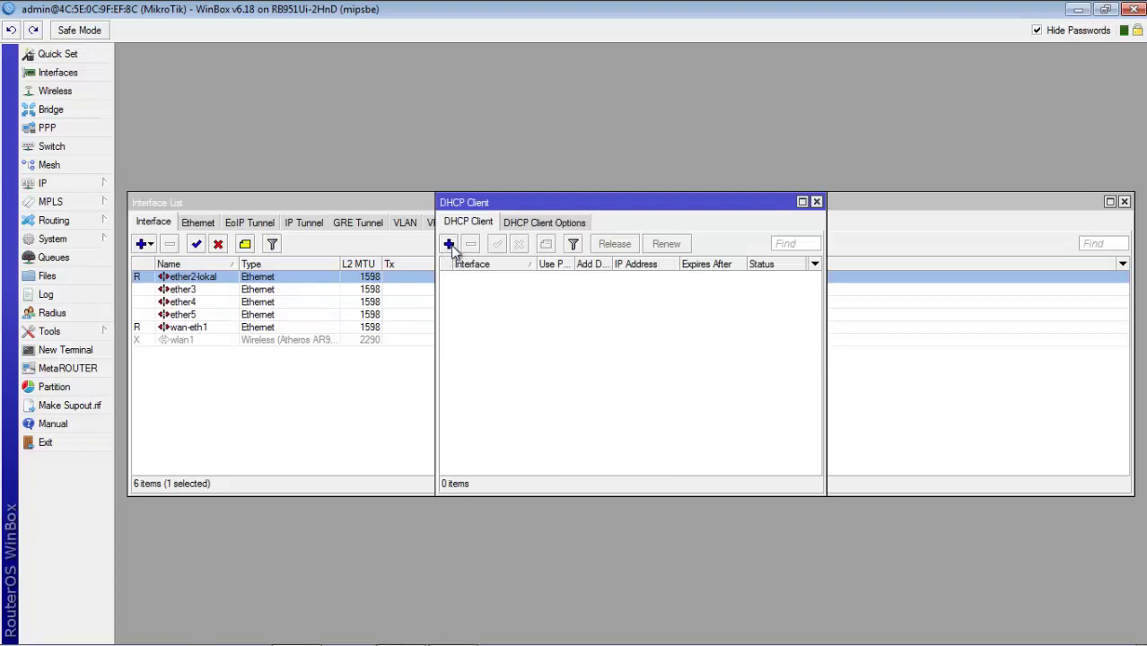
left_click(449, 244)
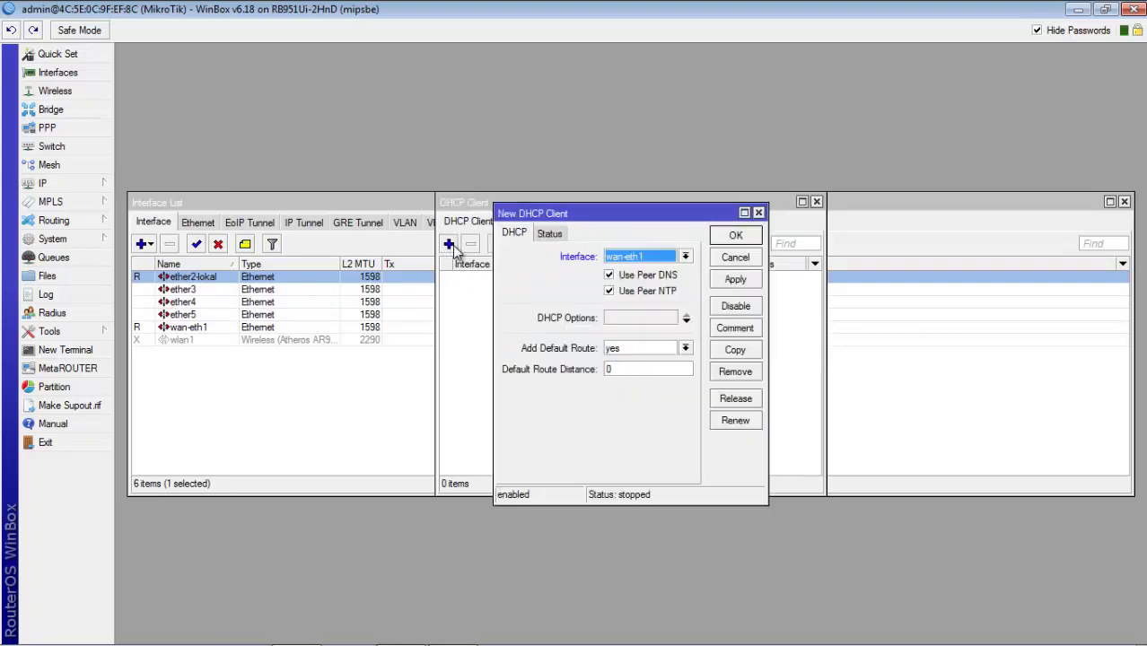
left_click(730, 282)
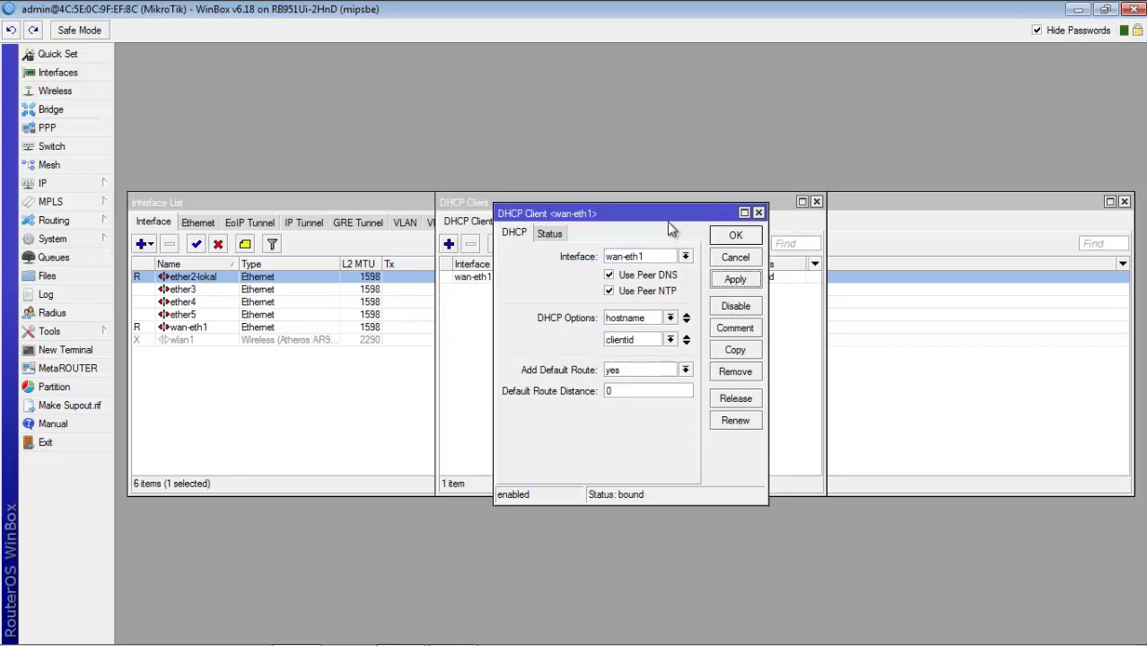
left_click(733, 236)
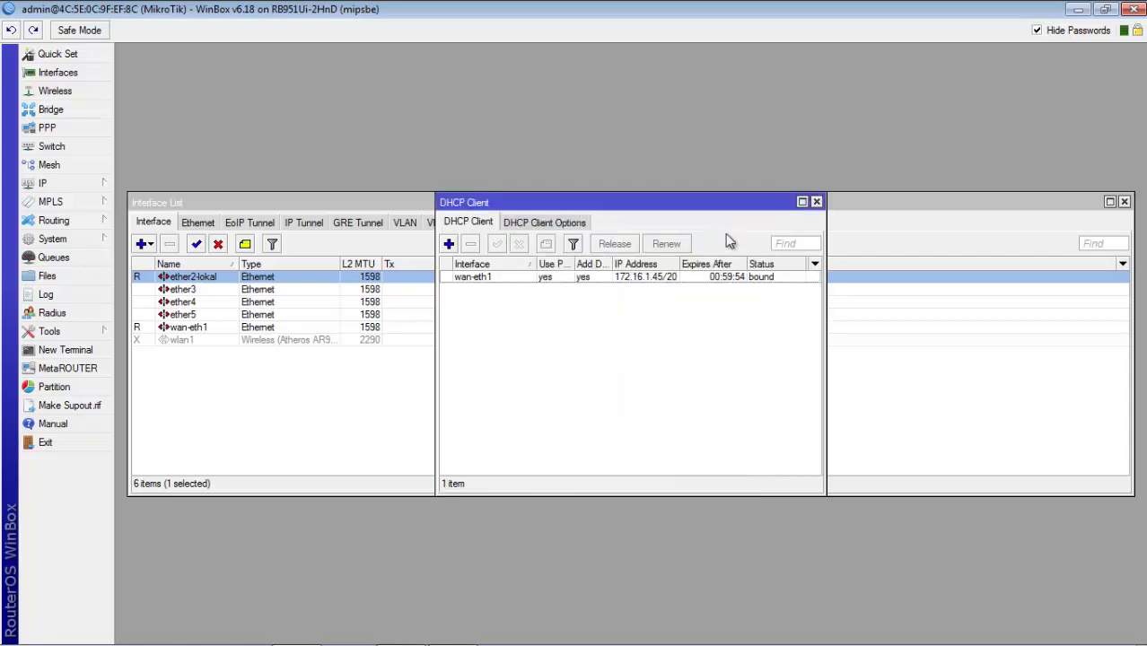
Check the IP address list for the address assigned to wan-eth1, without adding a new one.
left_click(77, 188)
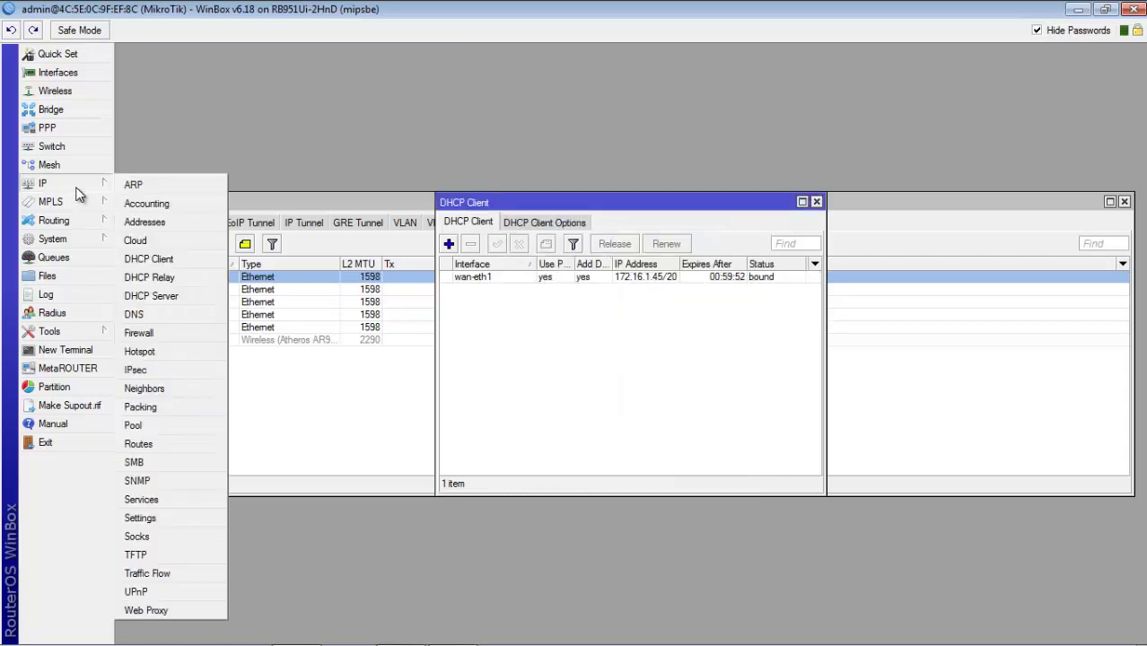
left_click(145, 221)
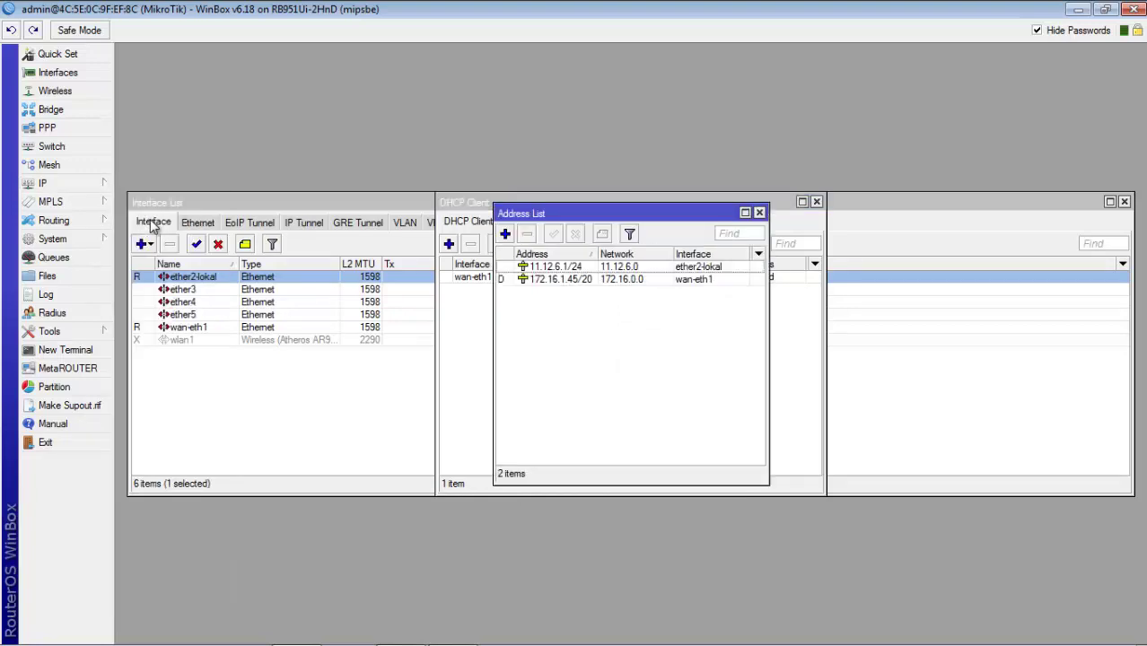
left_click(505, 235)
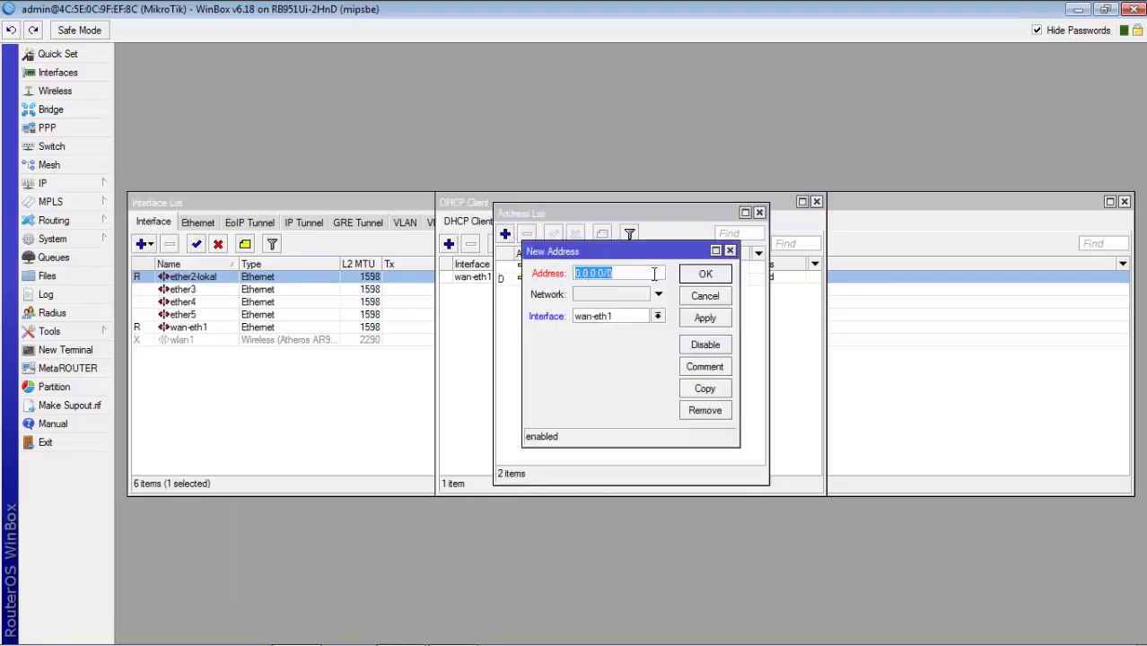
left_click(704, 296)
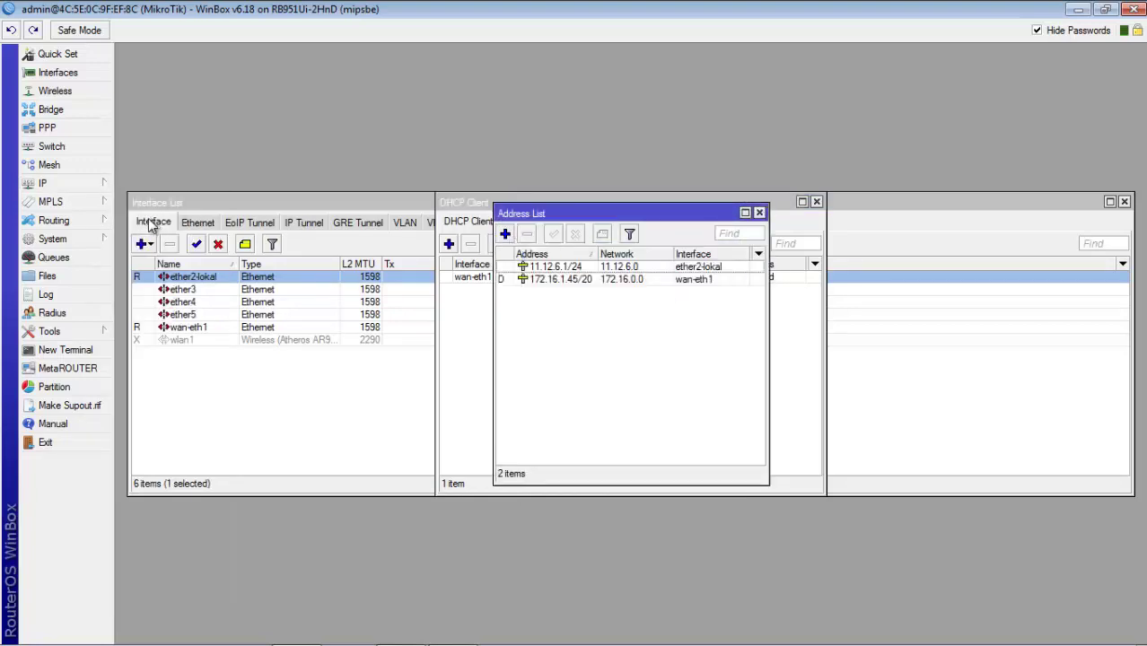
Allow remote requests in the DNS settings and close the address list.
left_click(74, 185)
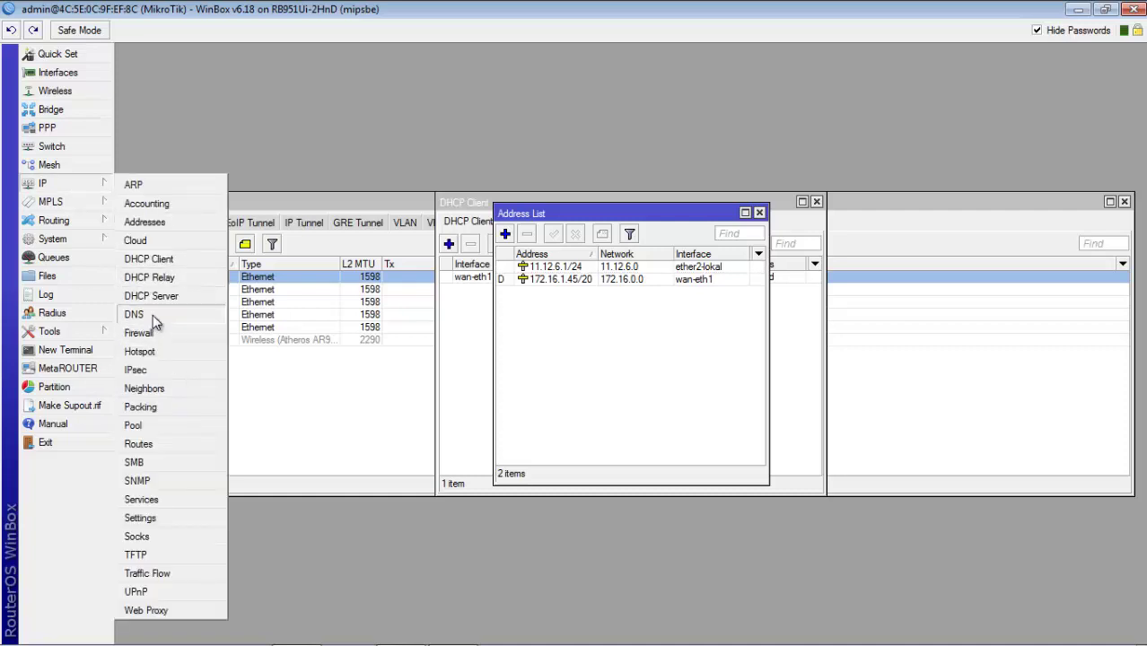
left_click(160, 318)
left_click(599, 367)
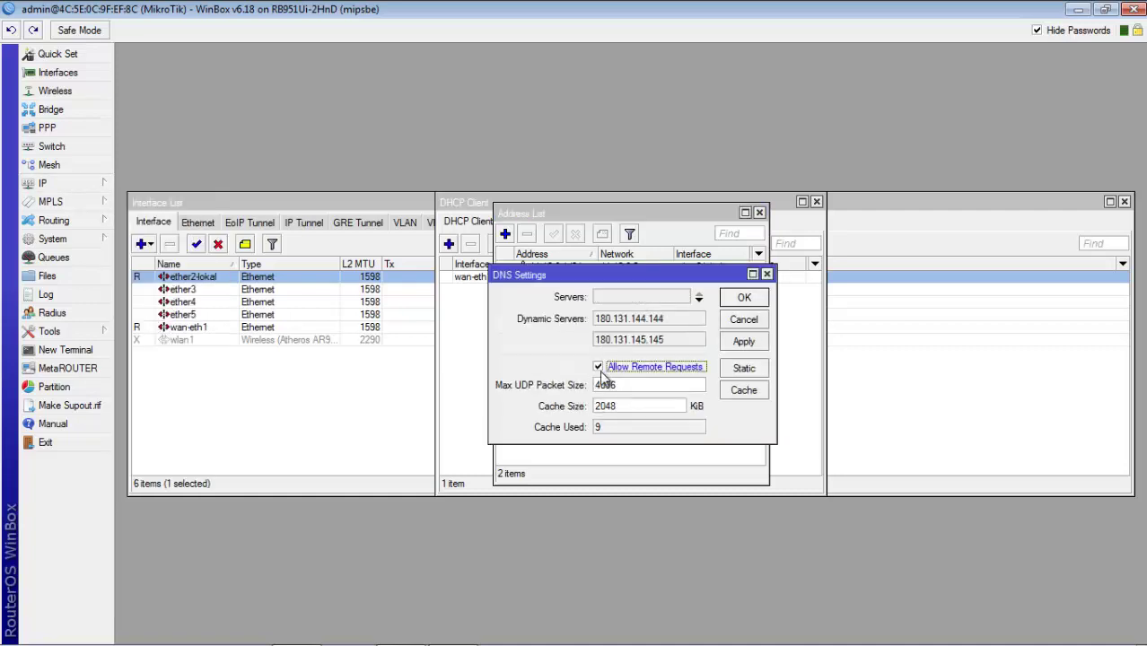
left_click(744, 342)
left_click(744, 299)
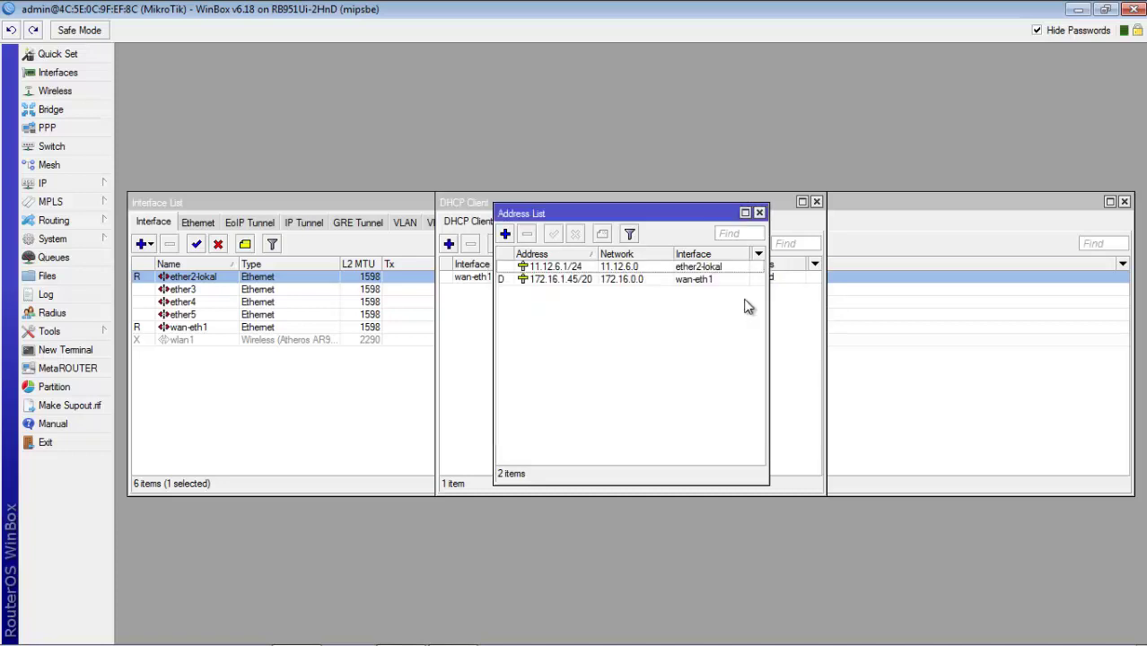
left_click(759, 213)
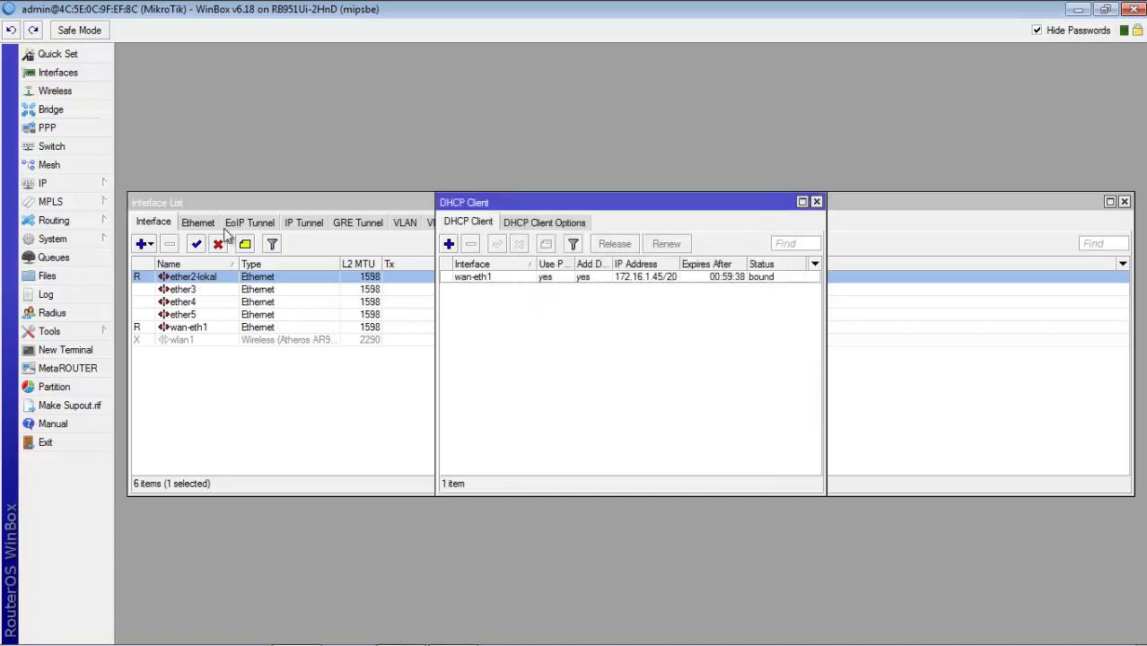
Inspect the default route's gateway in the IP route list, then close the route and DHCP client lists.
left_click(61, 185)
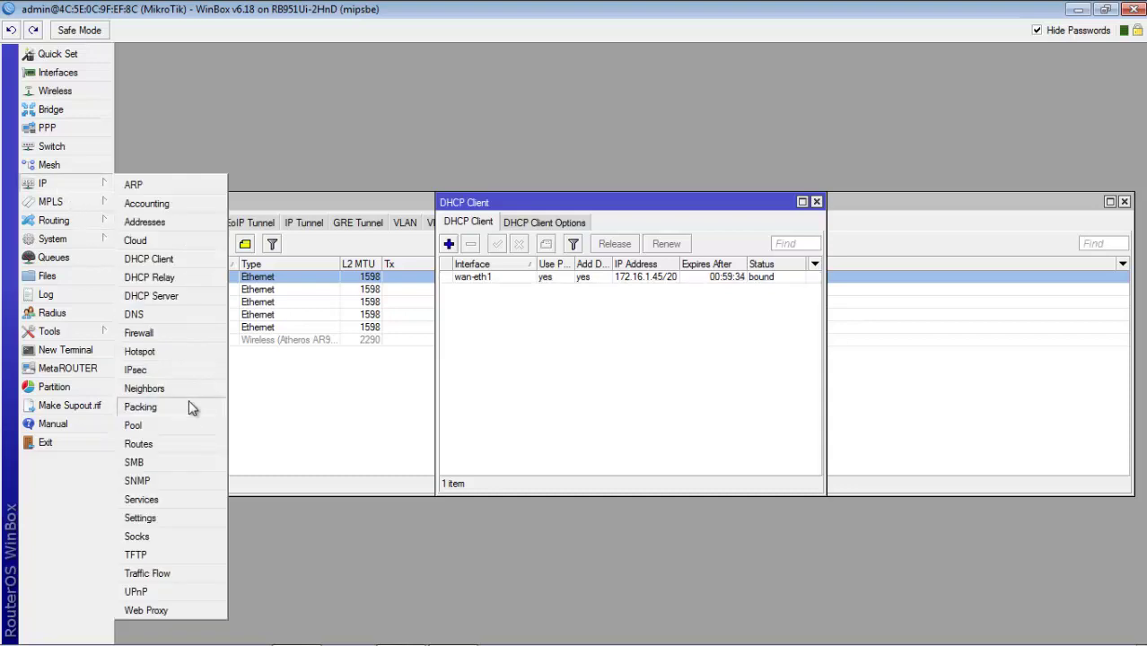
left_click(139, 445)
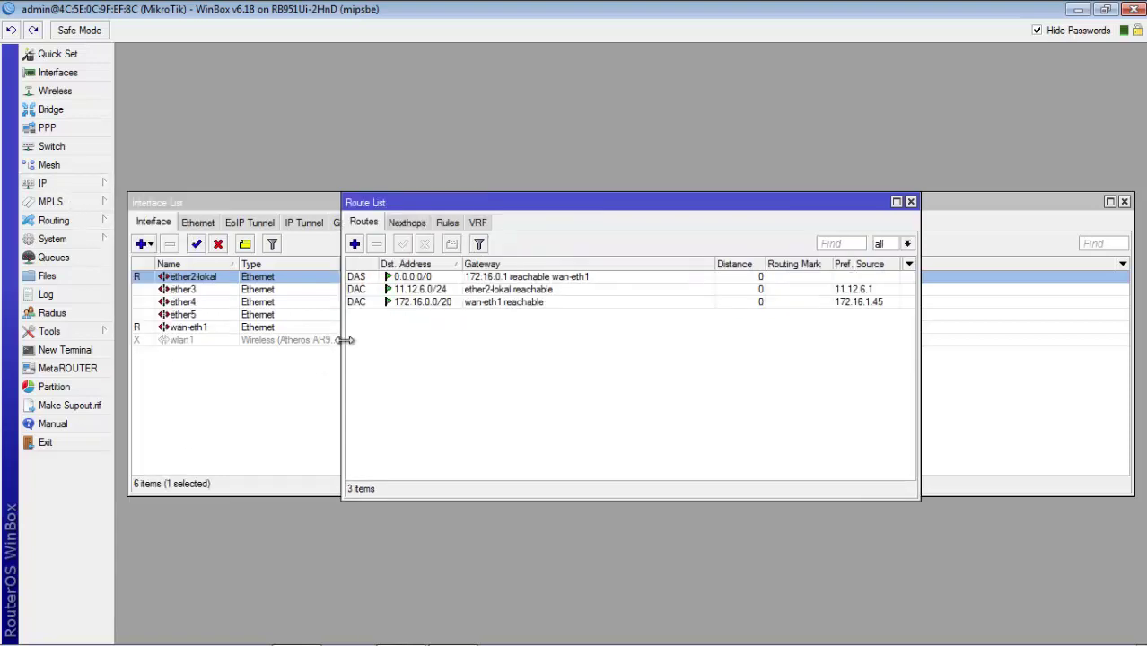
left_click(506, 278)
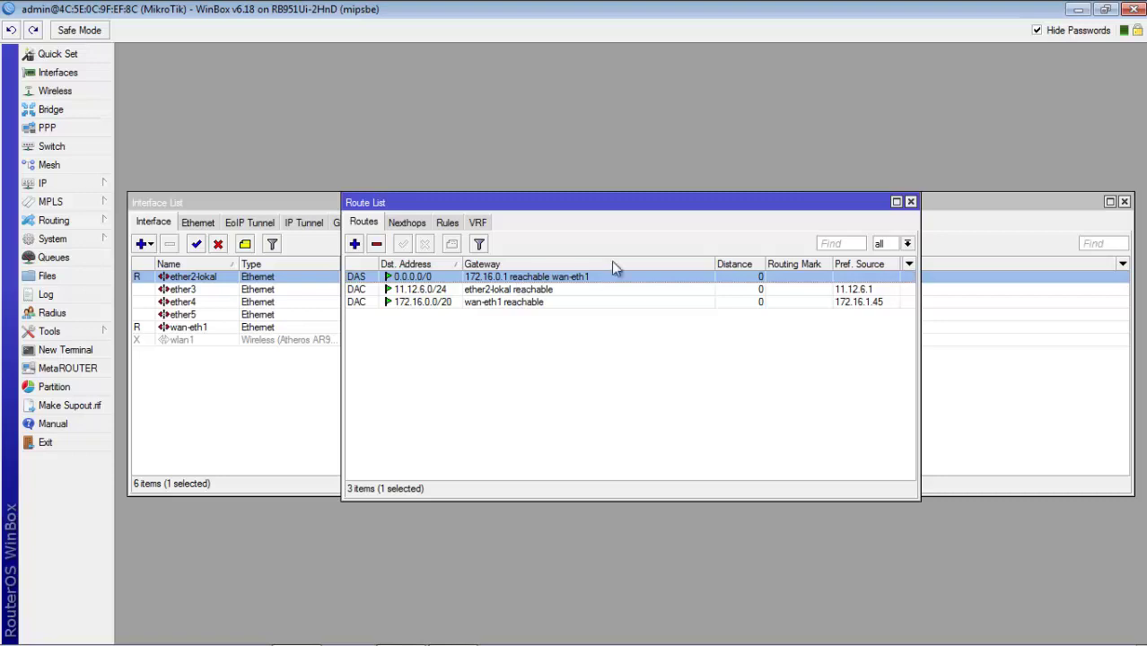
left_click(910, 202)
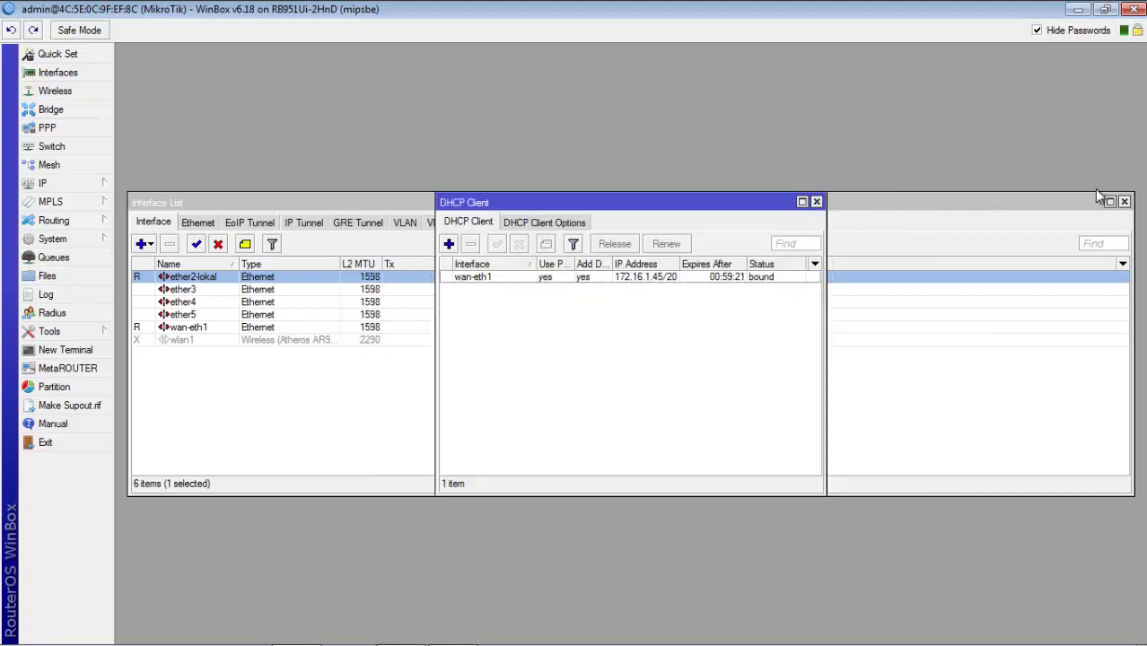
left_click(816, 201)
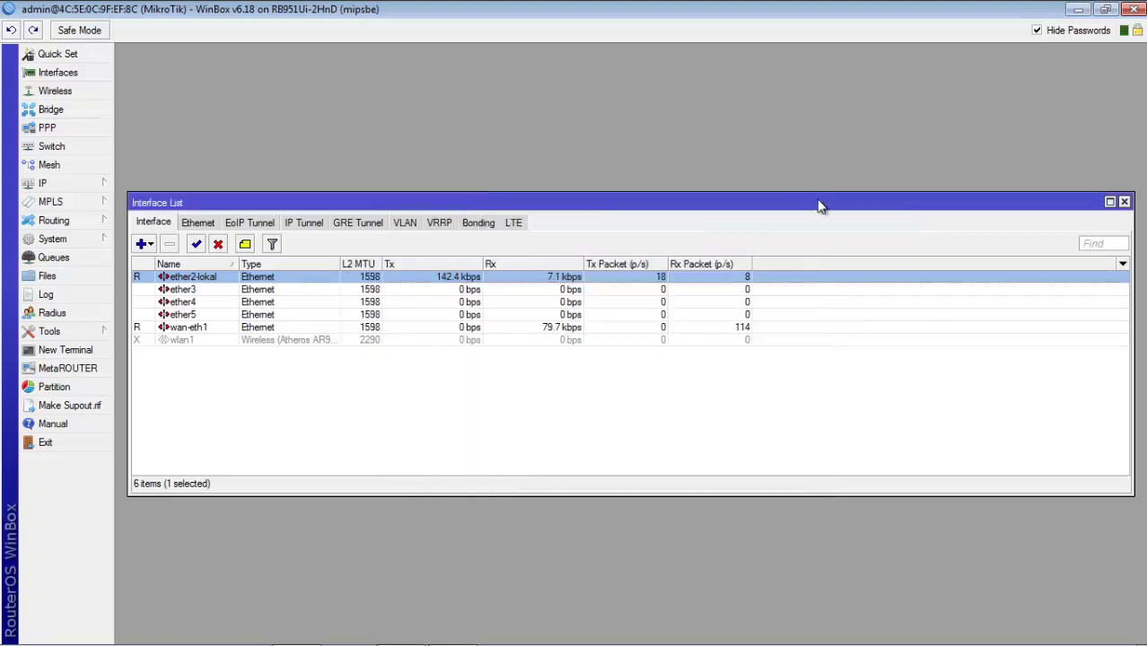
Create a new firewall NAT rule in the srcnat chain with wan-eth1 as the outgoing interface.
left_click(36, 183)
left_click(142, 334)
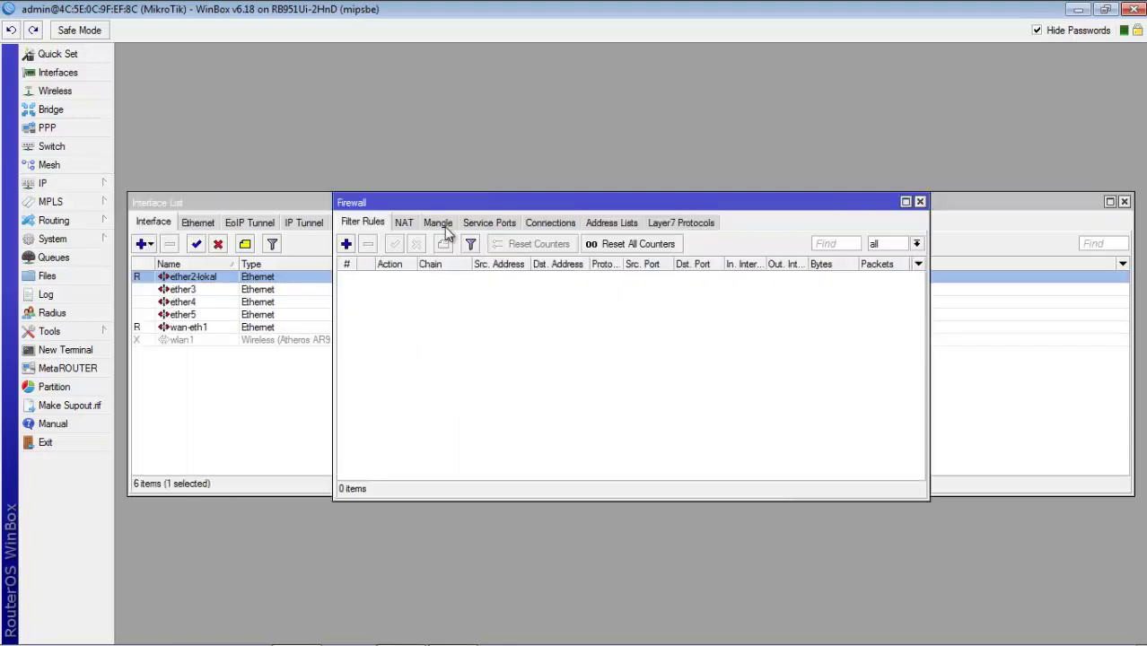
left_click(396, 223)
left_click(347, 243)
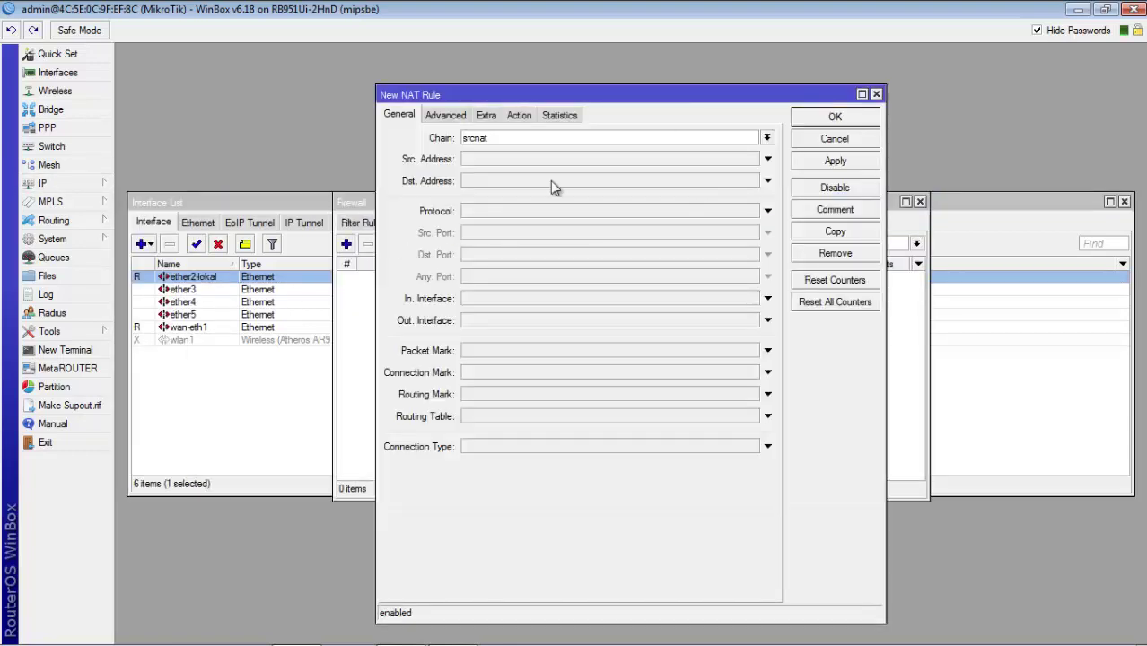
left_click(484, 321)
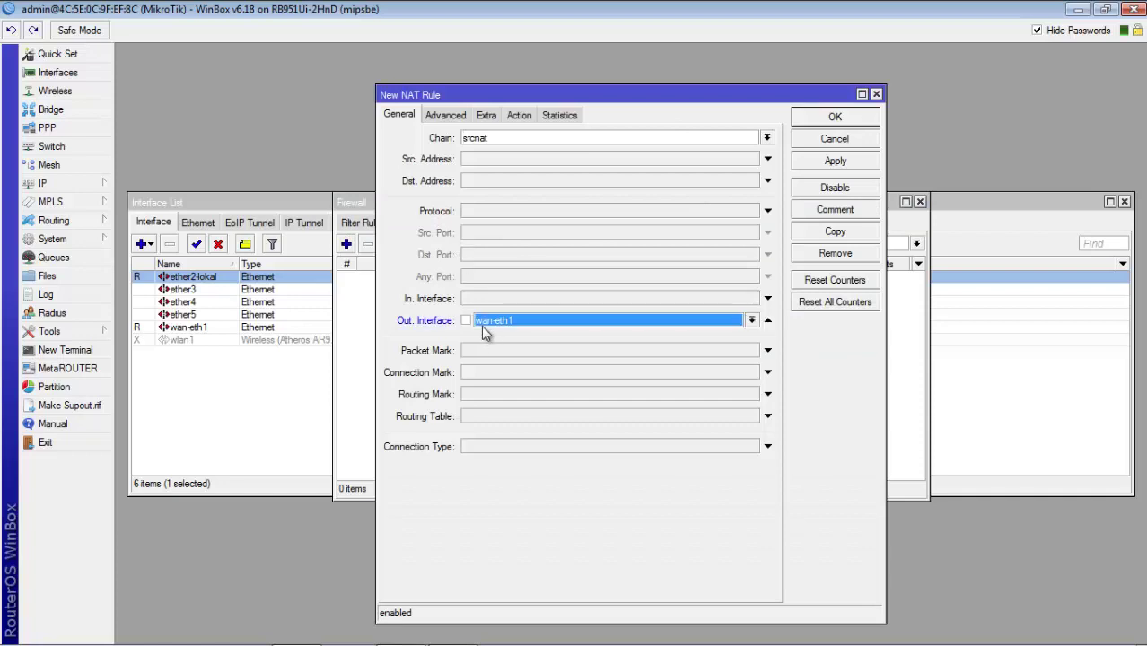
Set the new NAT rule's action to masquerade and save the rule.
left_click(518, 114)
left_click(501, 144)
type("src-nat")
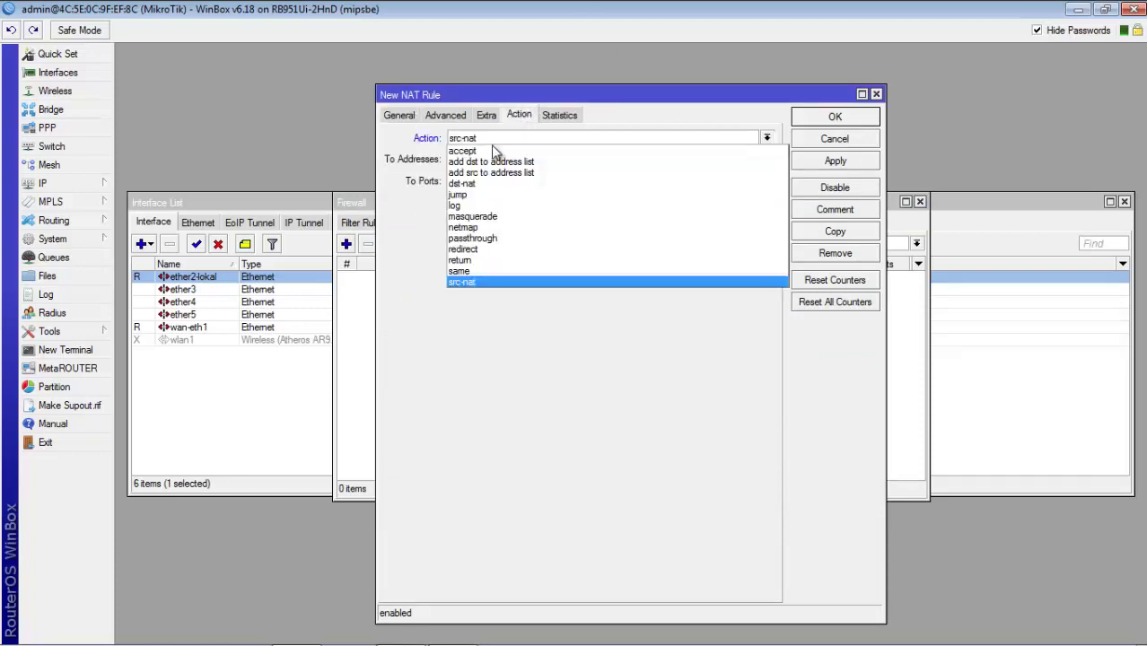
left_click(485, 217)
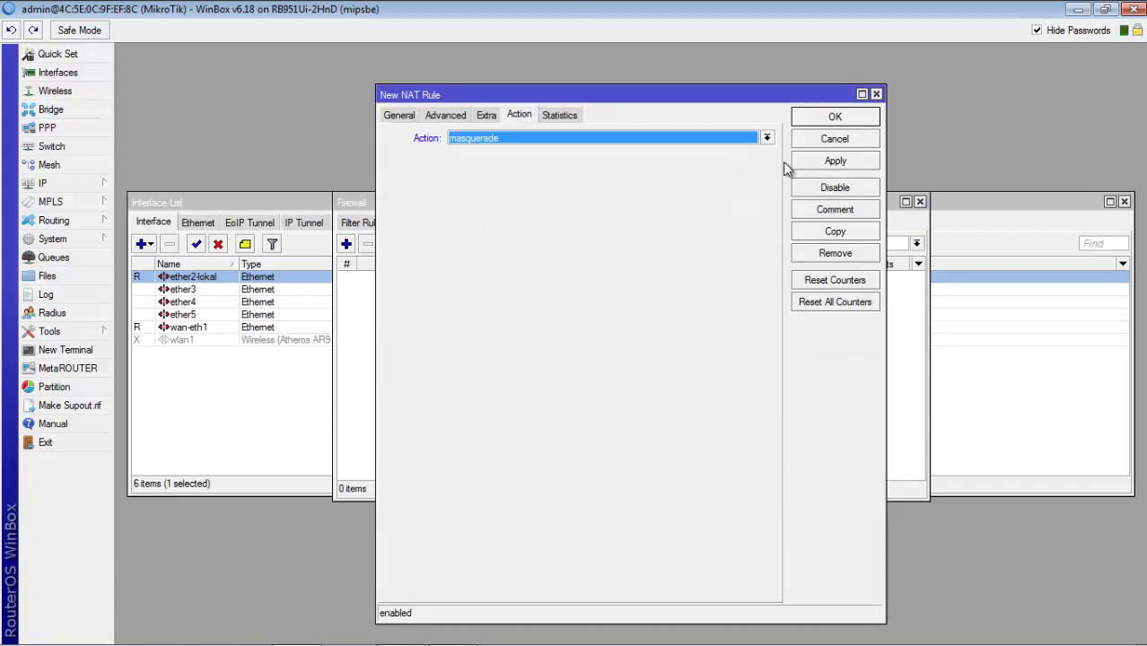
left_click(833, 164)
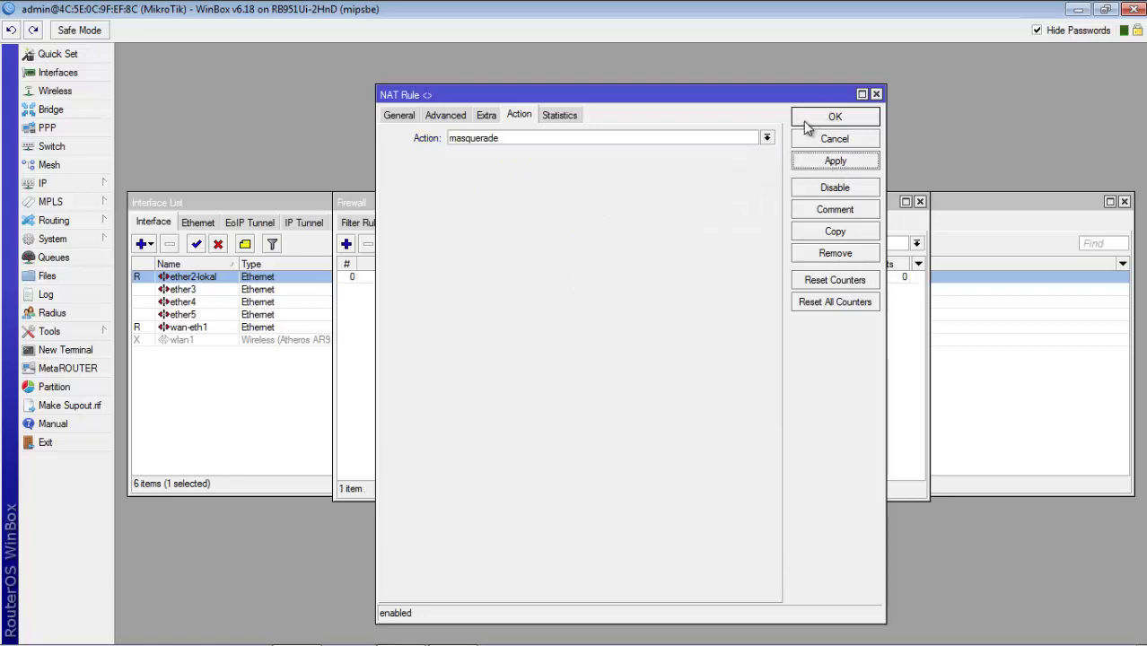
left_click(805, 123)
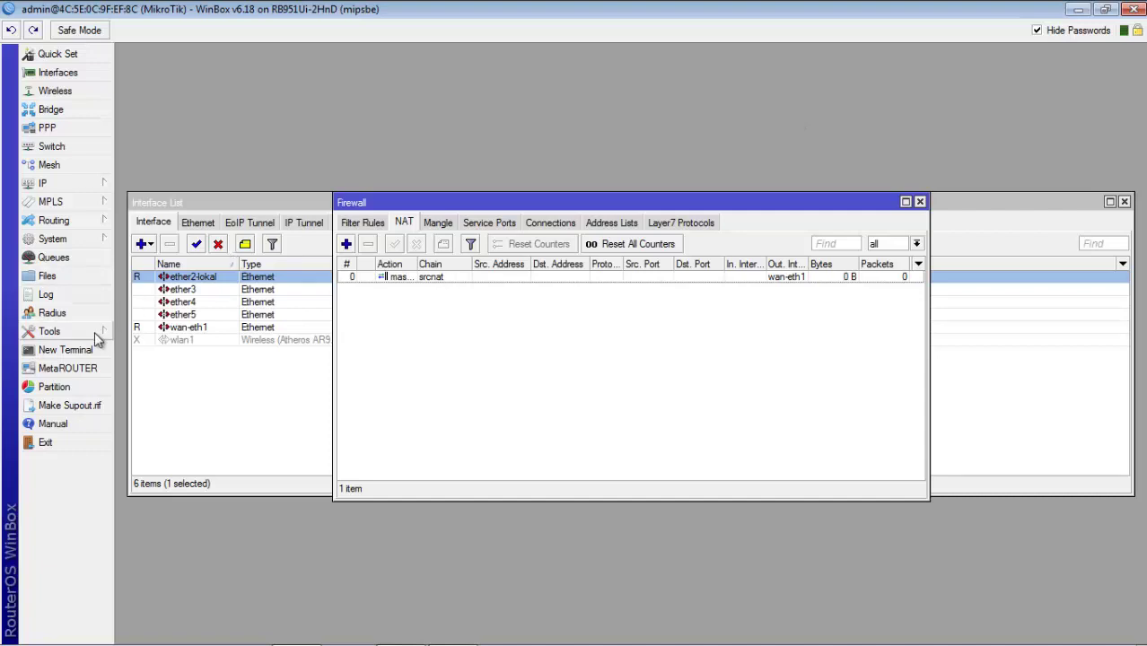
Test the router's internet connection by pinging 8.8.8.8 in a new terminal, then stop the ping.
left_click(84, 350)
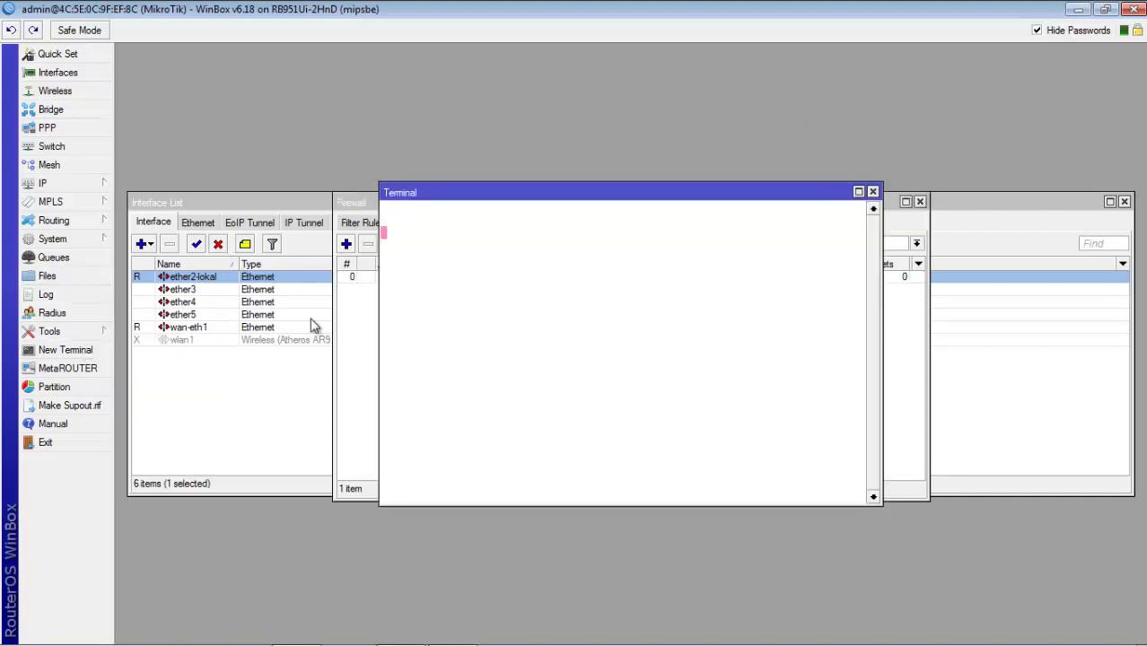
type("pi")
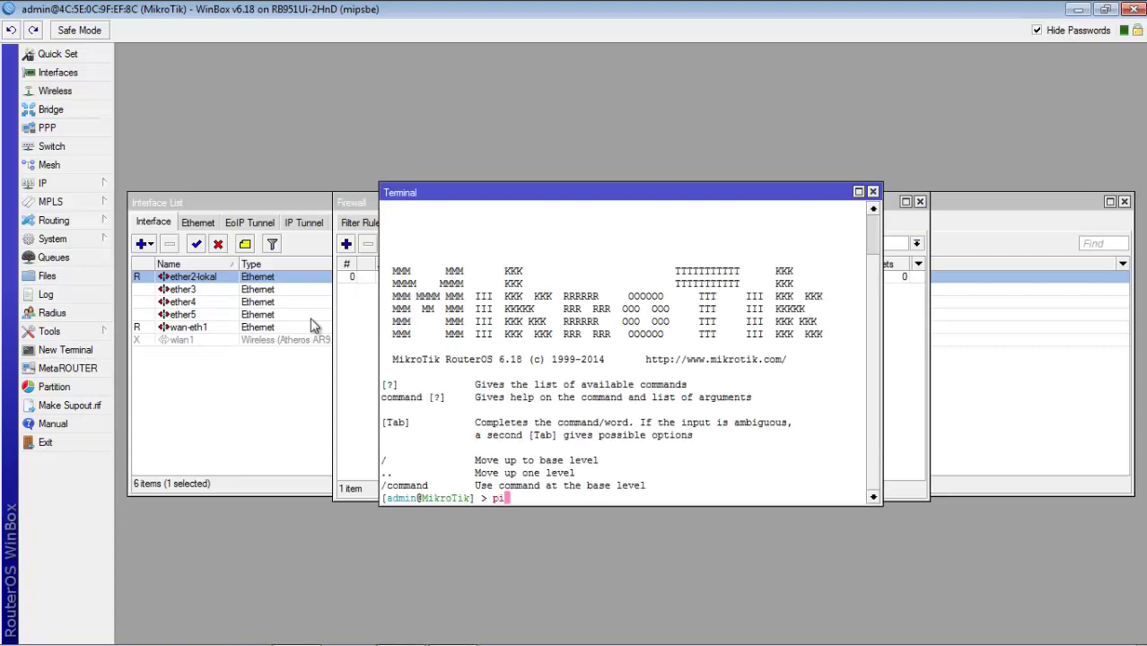
type("ng 8.8.8.8")
key("Return")
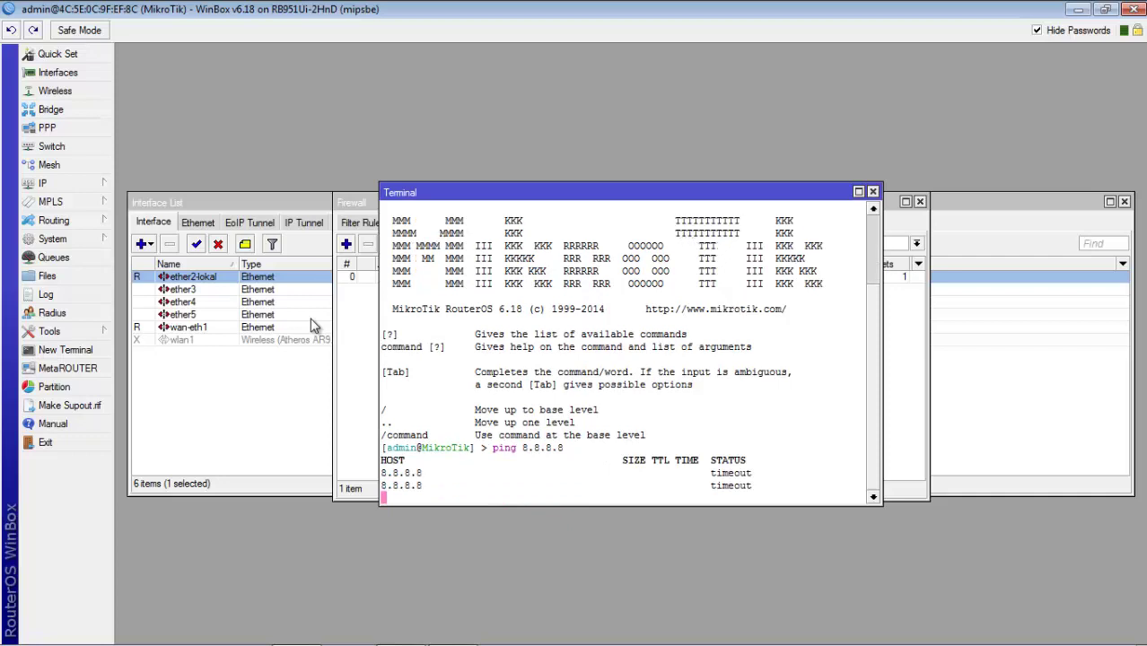
left_click(52, 184)
left_click(157, 335)
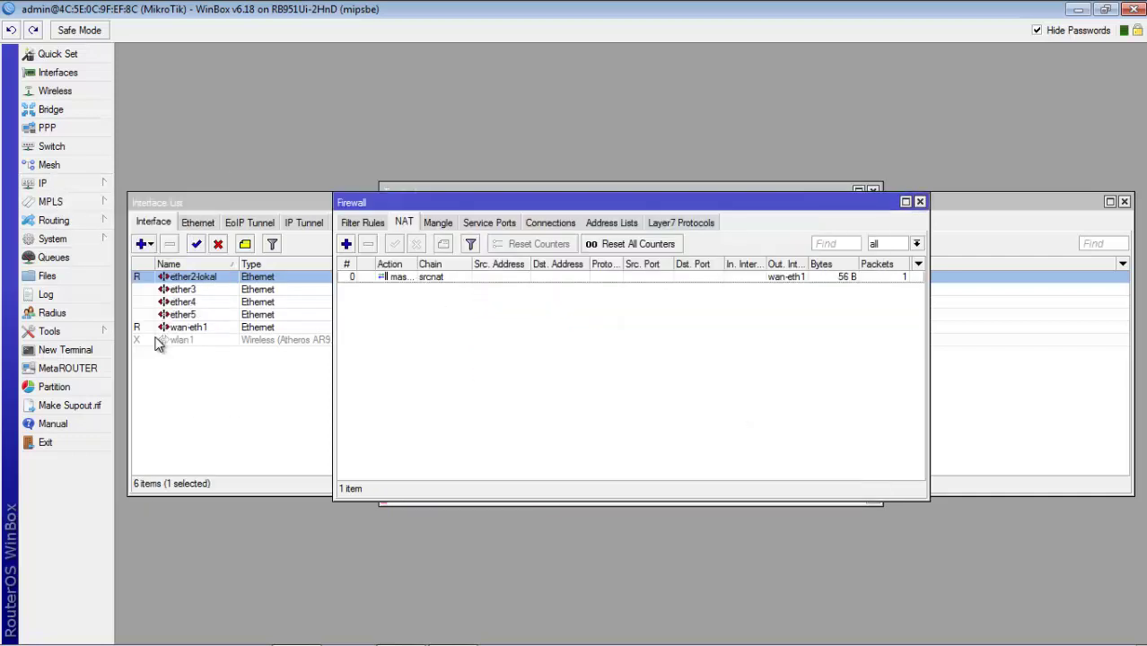
left_click(689, 191)
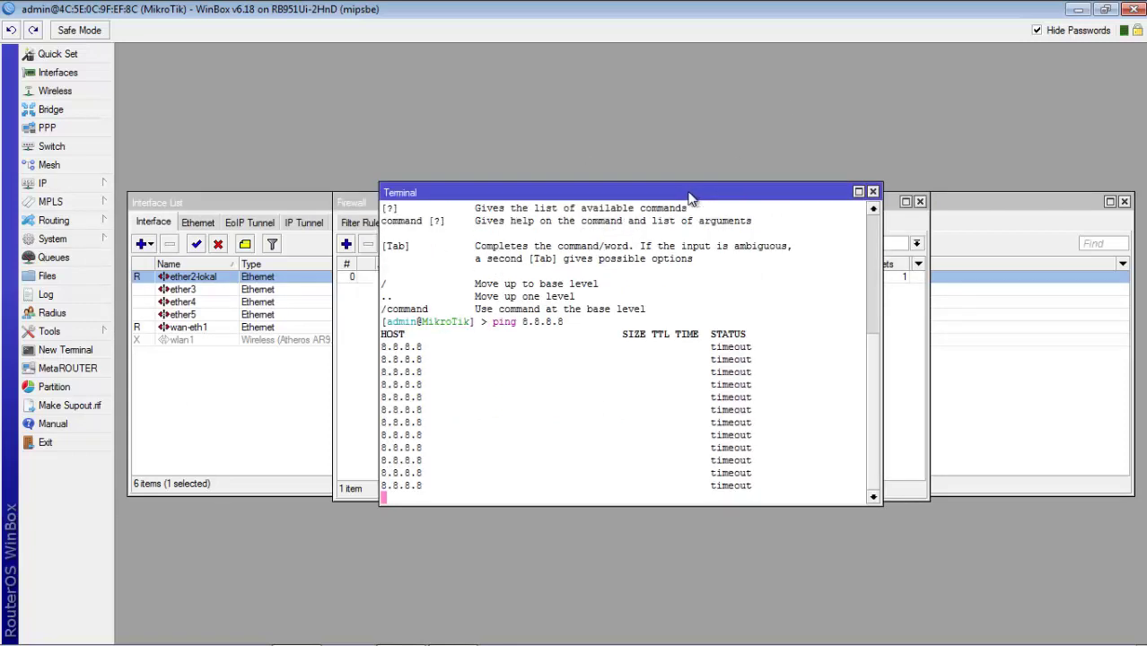
key("ctrl+c")
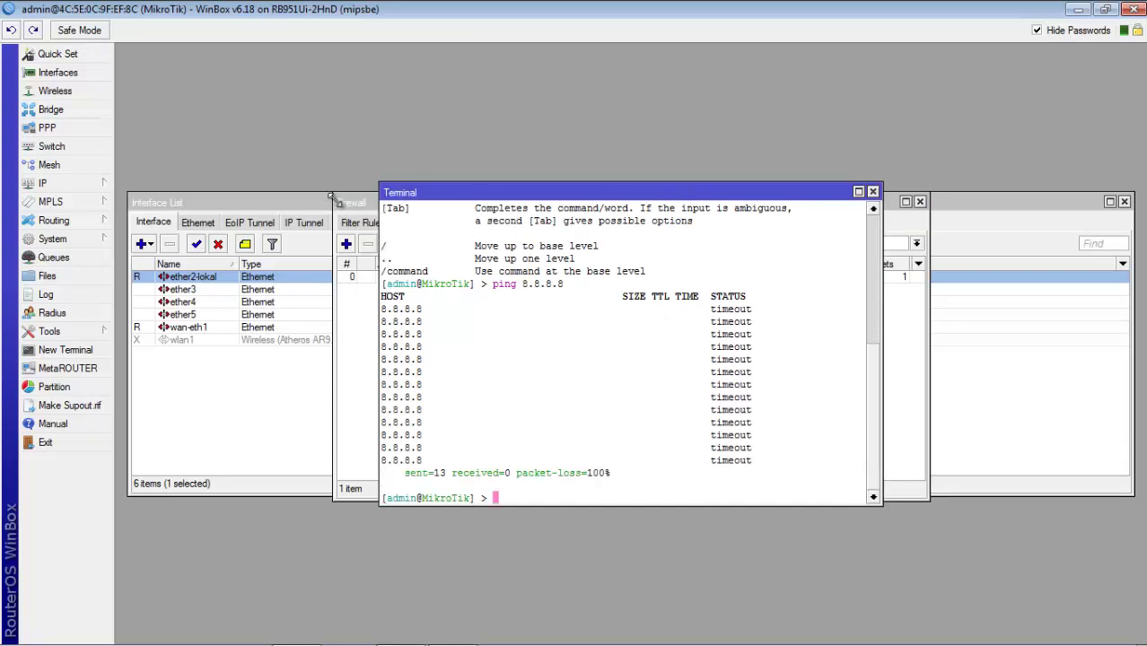
Create a new firewall mangle rule in the forward chain with source address 11.12.6.0/24 and protocol 6 (tcp).
left_click(897, 297)
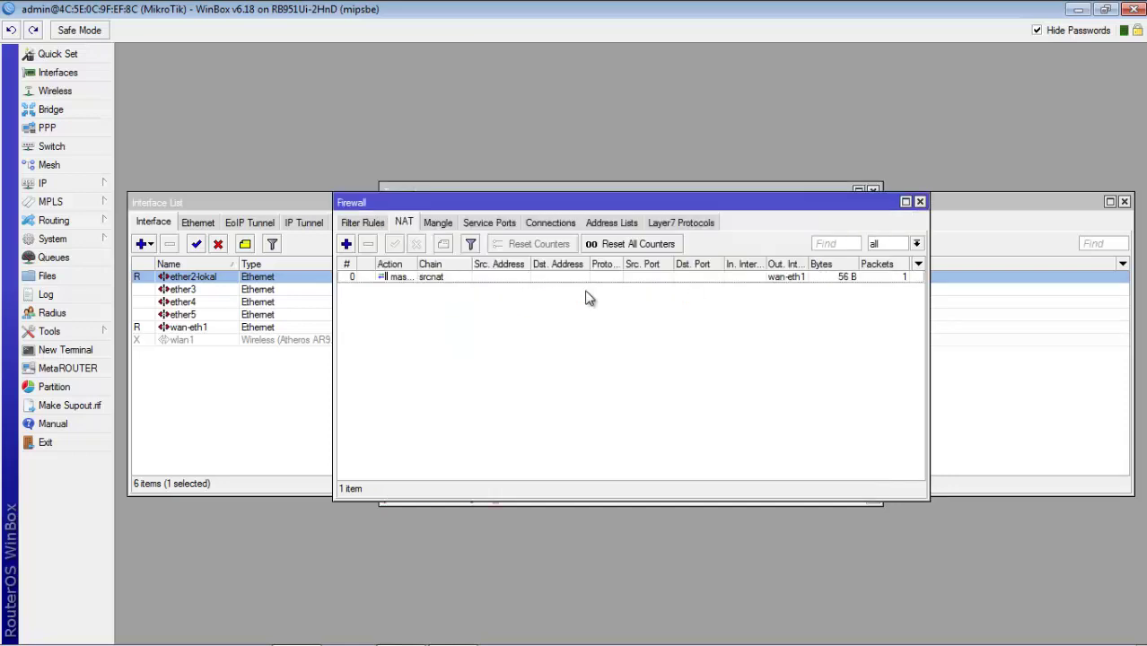
left_click(44, 184)
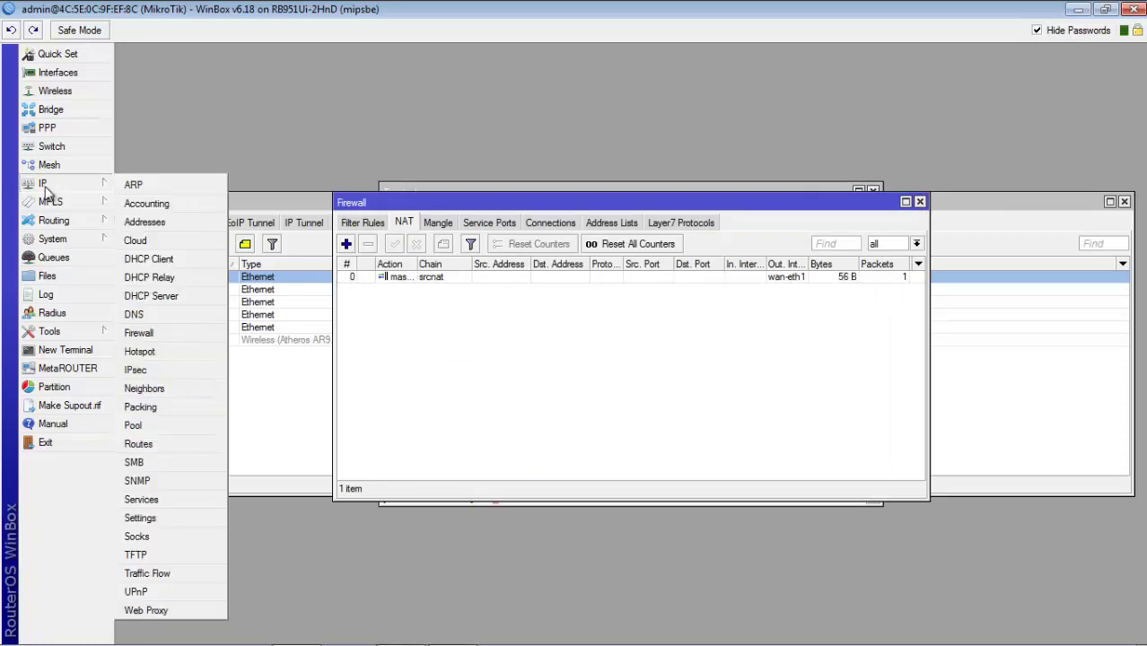
left_click(437, 225)
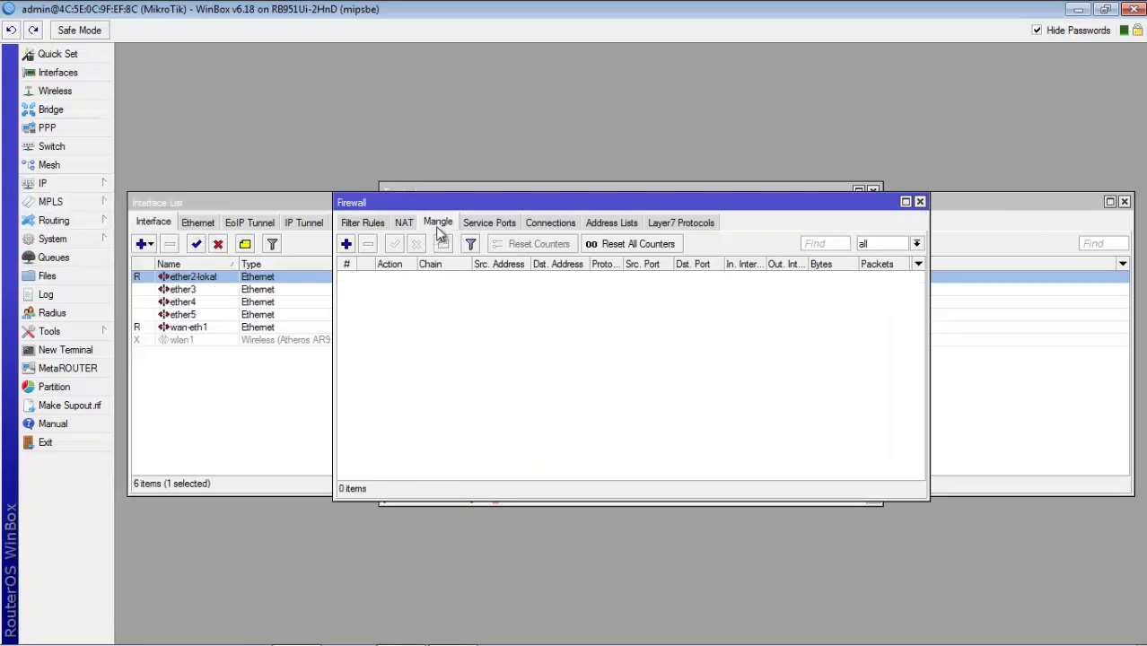
left_click(347, 245)
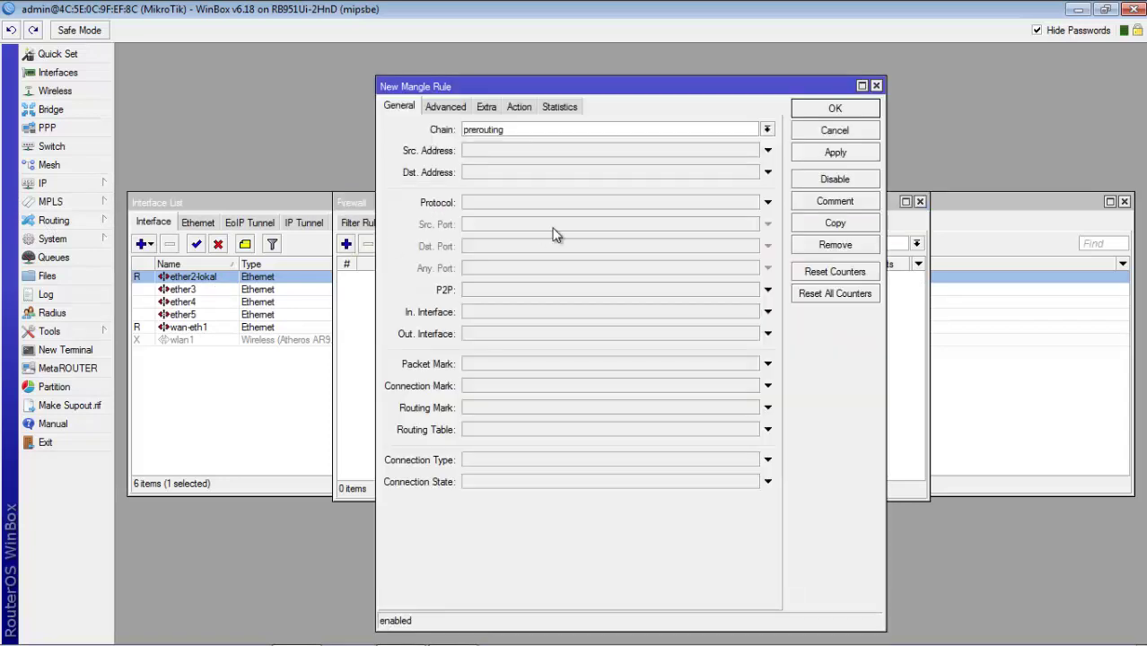
left_click(767, 130)
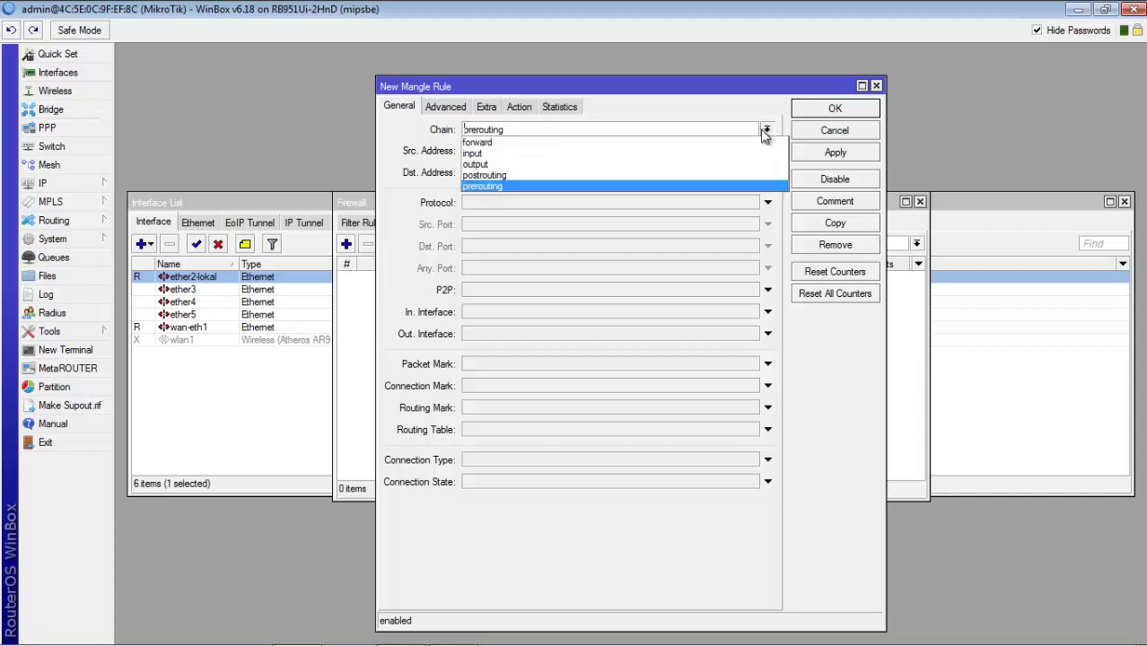
left_click(564, 145)
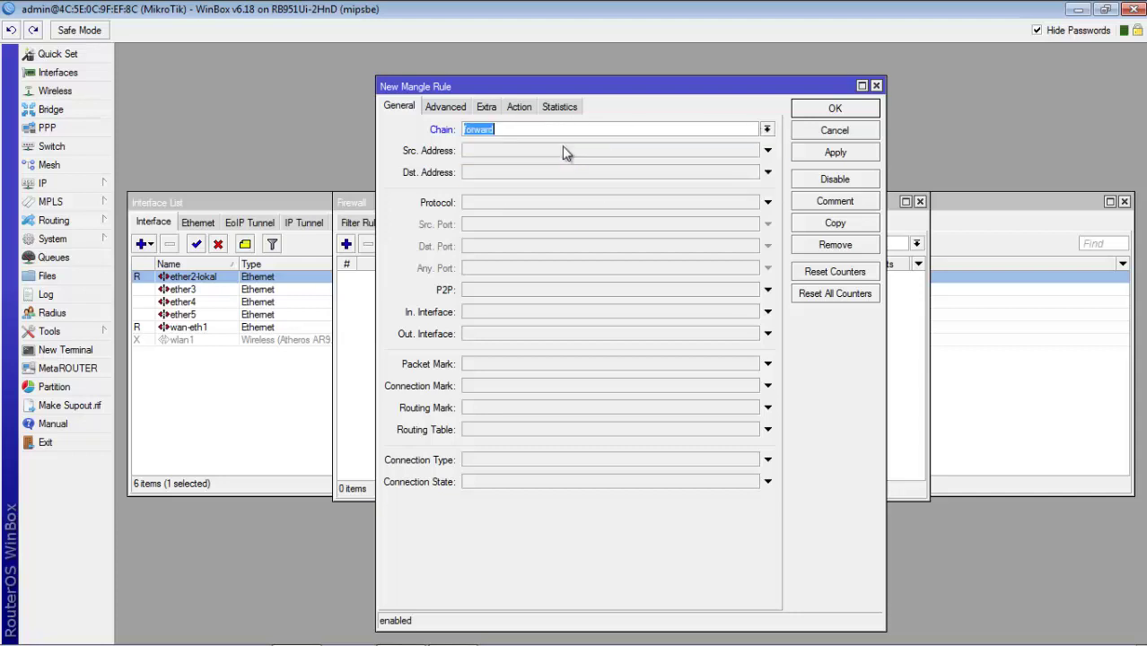
left_click(483, 154)
type("19")
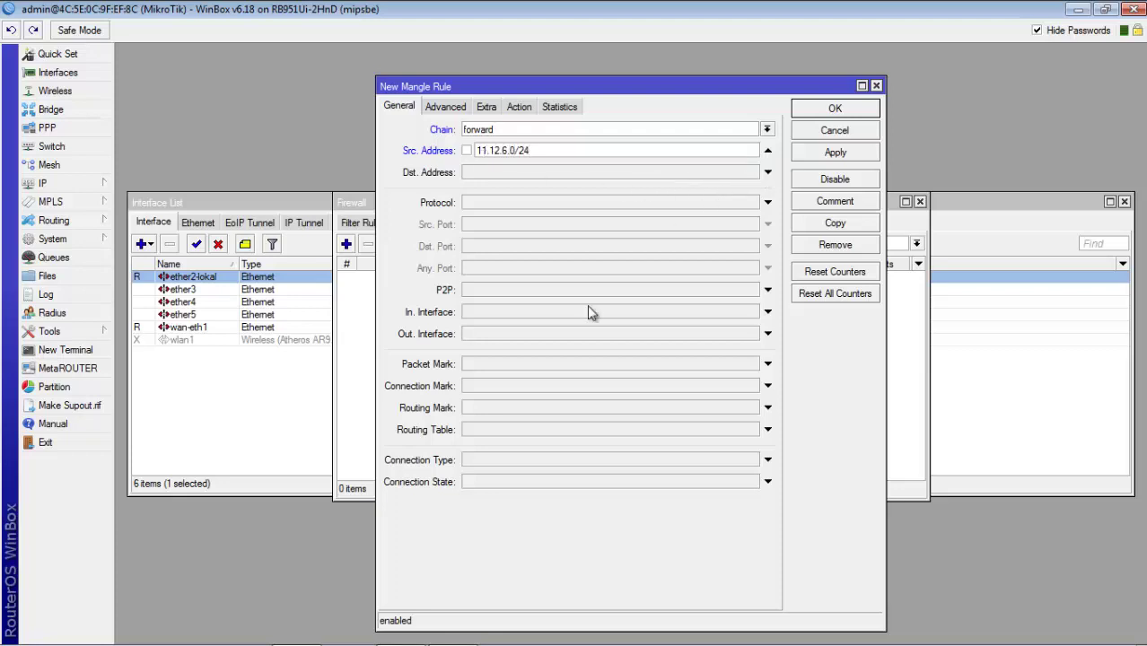
left_click(520, 203)
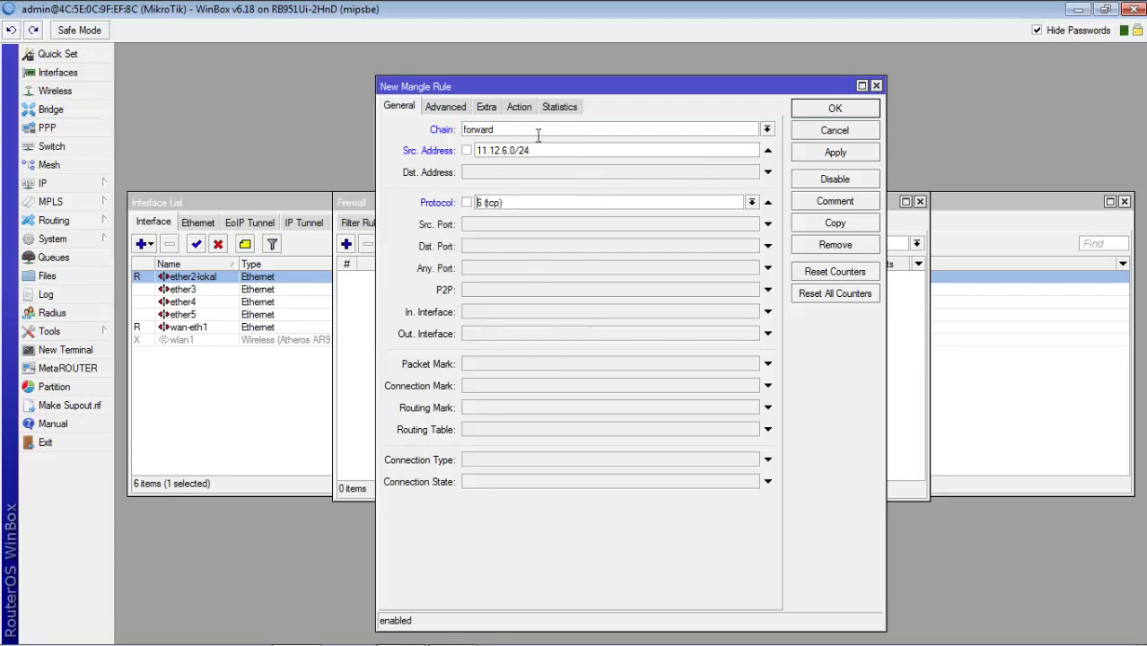
Set the mangle rule's action to mark connection with the new connection mark lalulintas-data and save the rule.
left_click(517, 108)
left_click(505, 128)
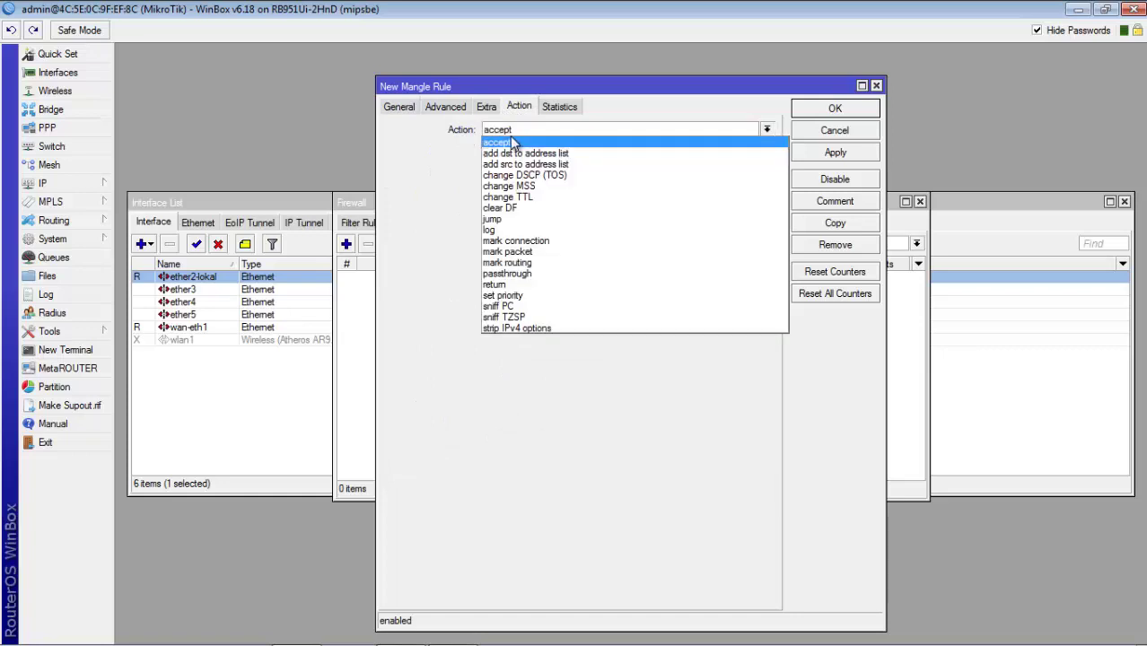
left_click(519, 242)
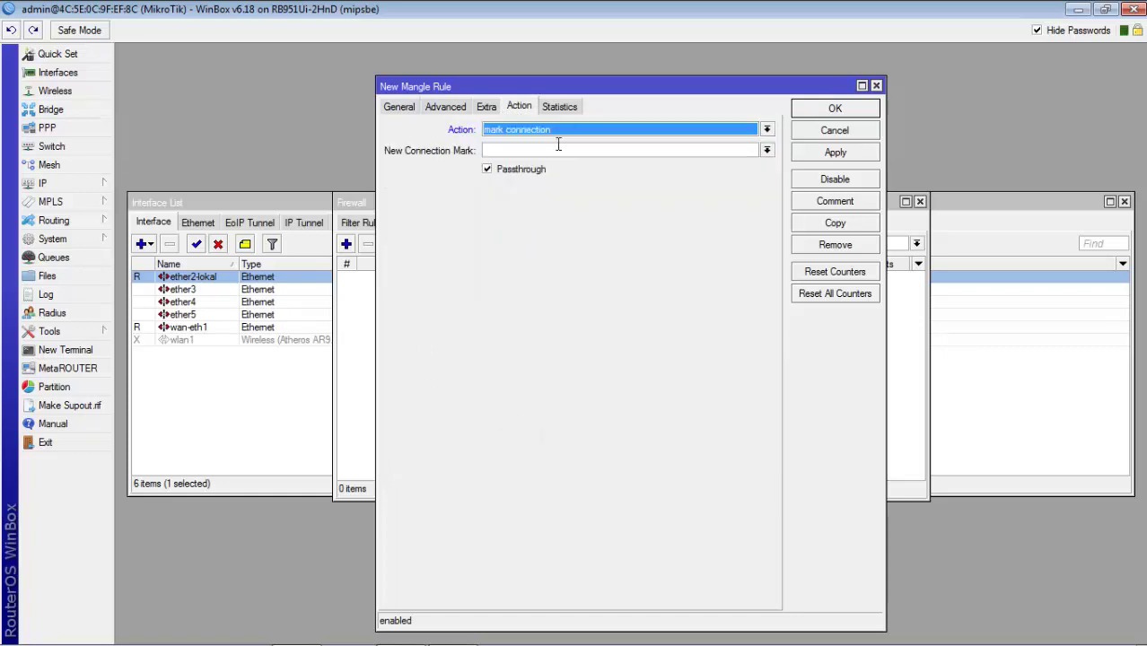
left_click(535, 150)
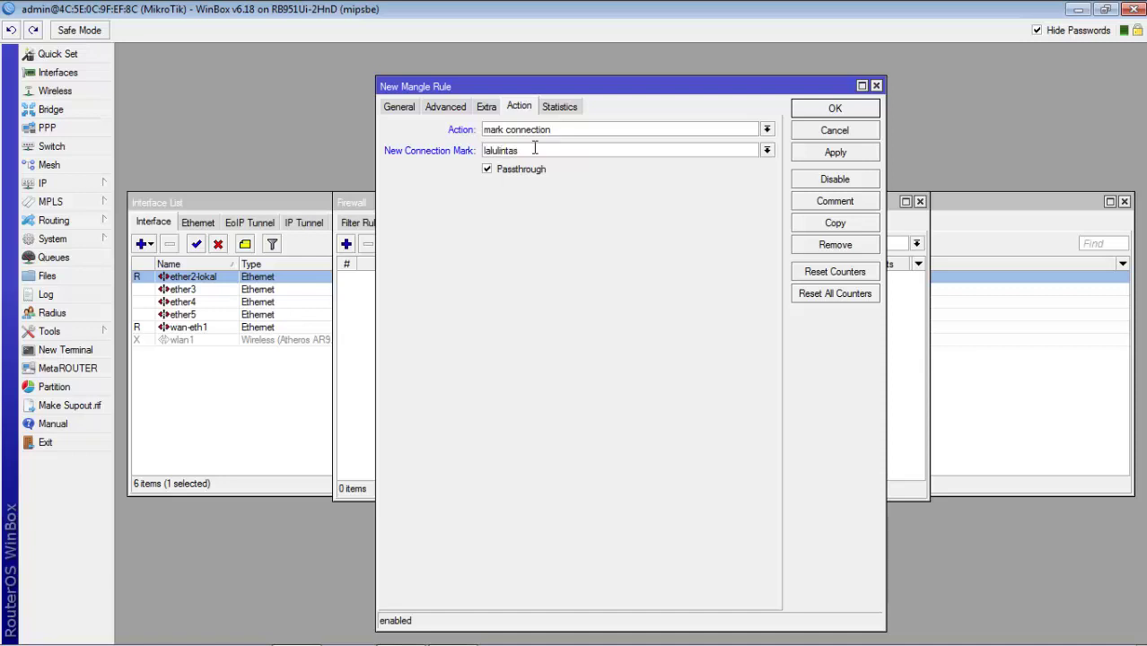
left_click(824, 153)
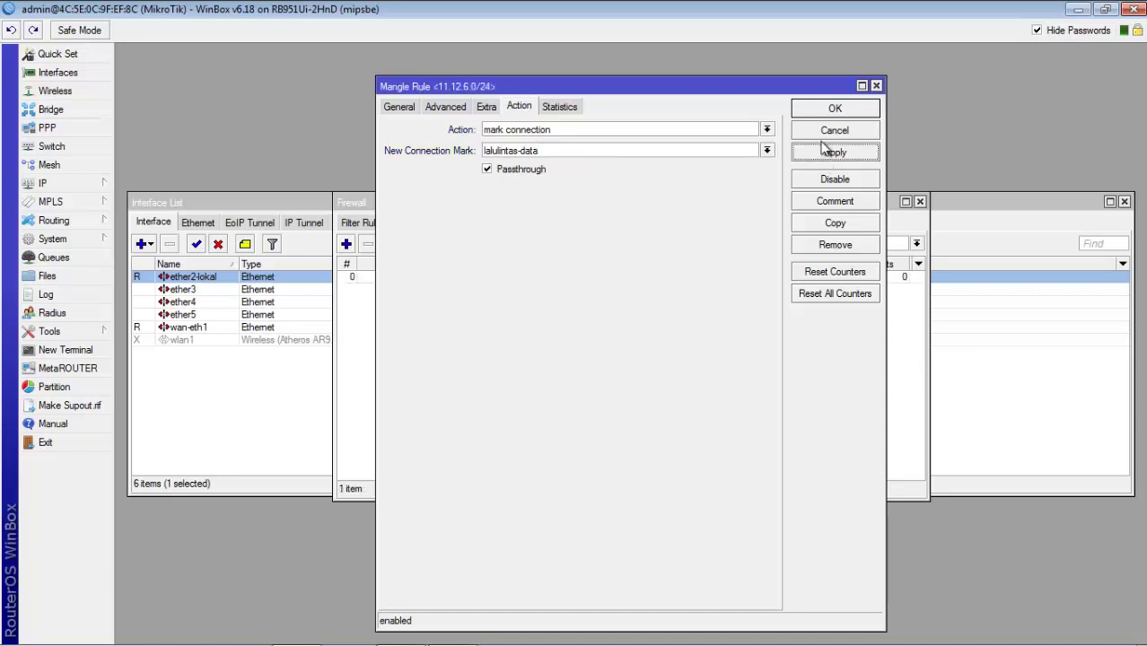
left_click(821, 115)
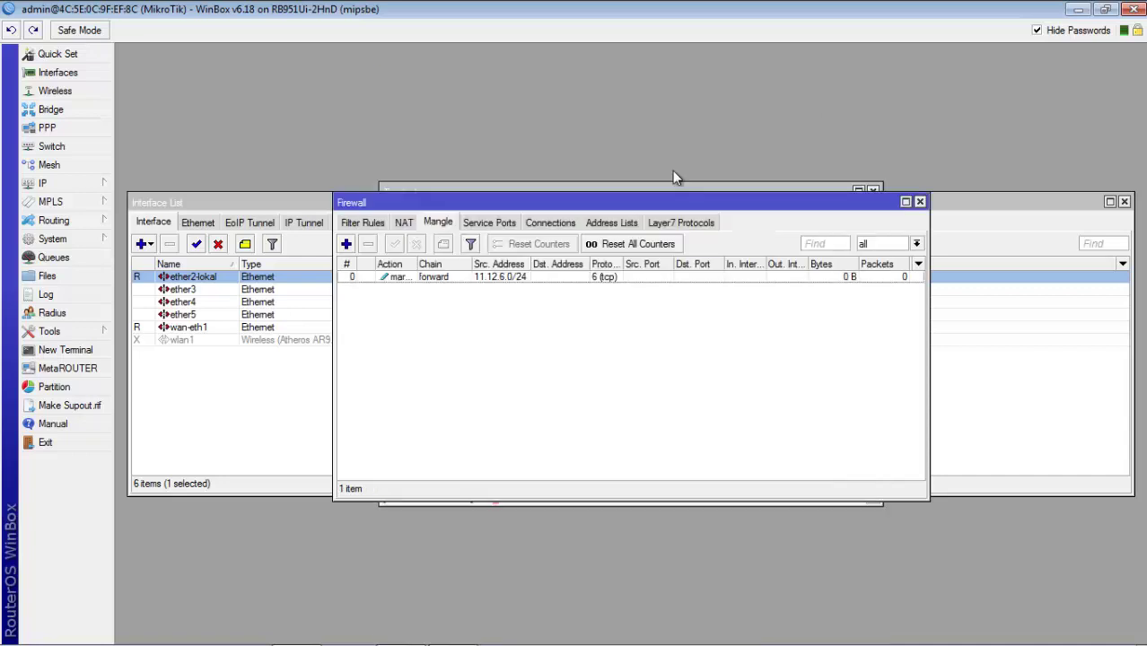
Create a second mangle rule in the forward chain with protocol 6 (tcp) and connection mark lalulintas-data.
left_click(346, 244)
left_click(406, 112)
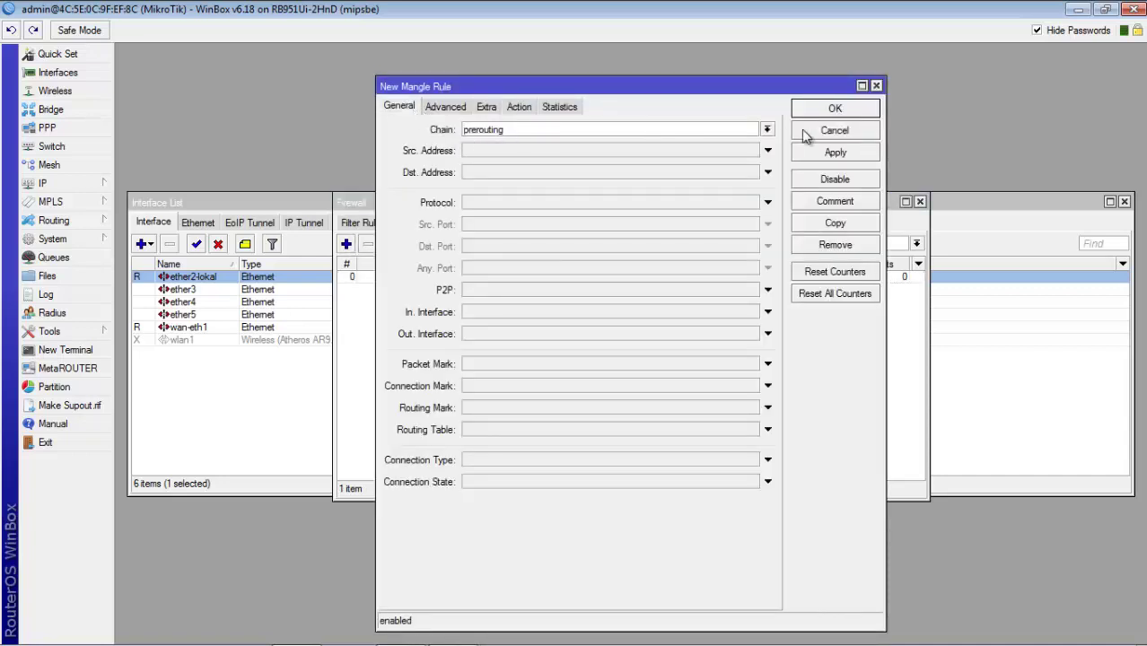
left_click(768, 130)
left_click(697, 145)
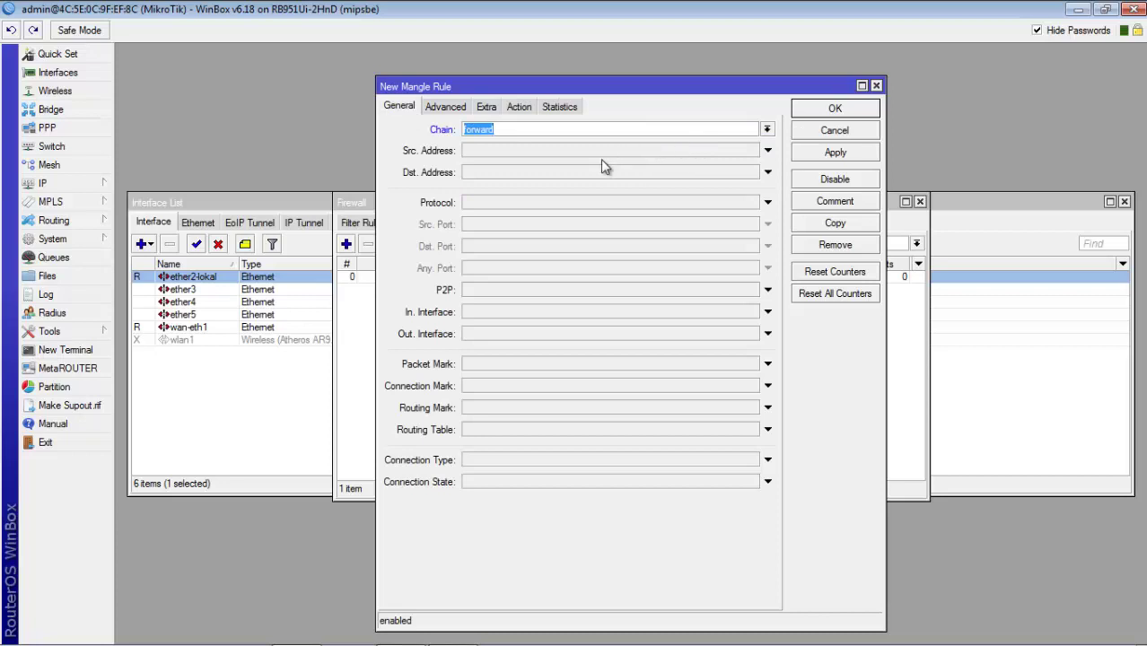
left_click(505, 208)
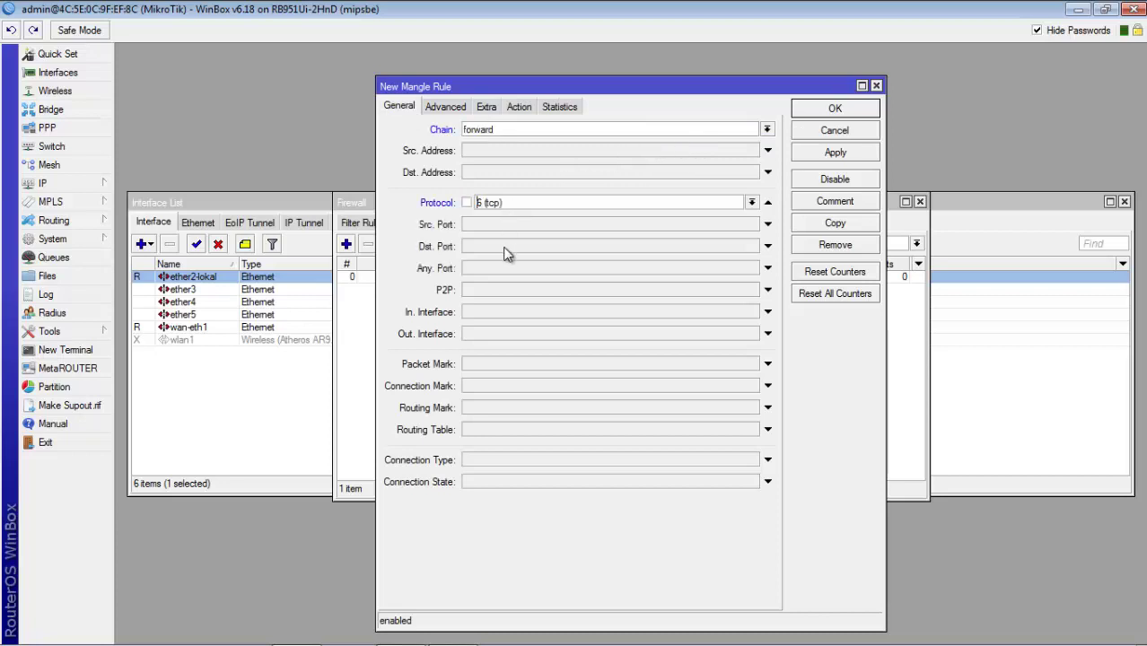
left_click(495, 384)
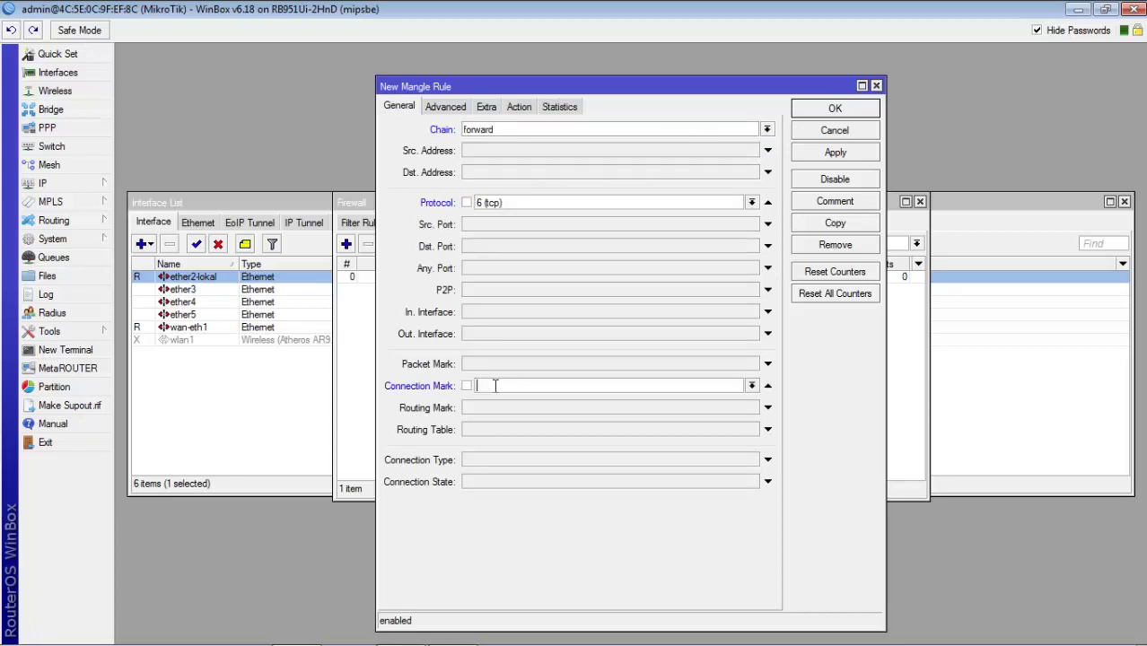
left_click(751, 385)
left_click(617, 400)
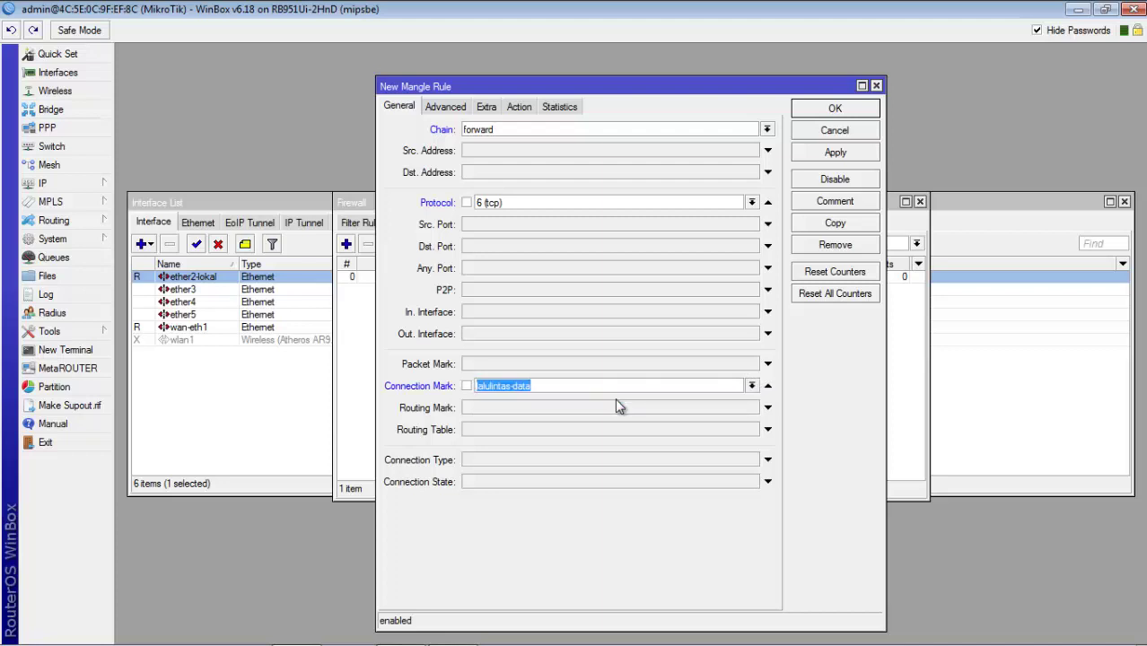
Set the second mangle rule's action to mark packet with new packet mark paket-berjalan, disable passthrough, and save the rule.
left_click(520, 109)
left_click(530, 130)
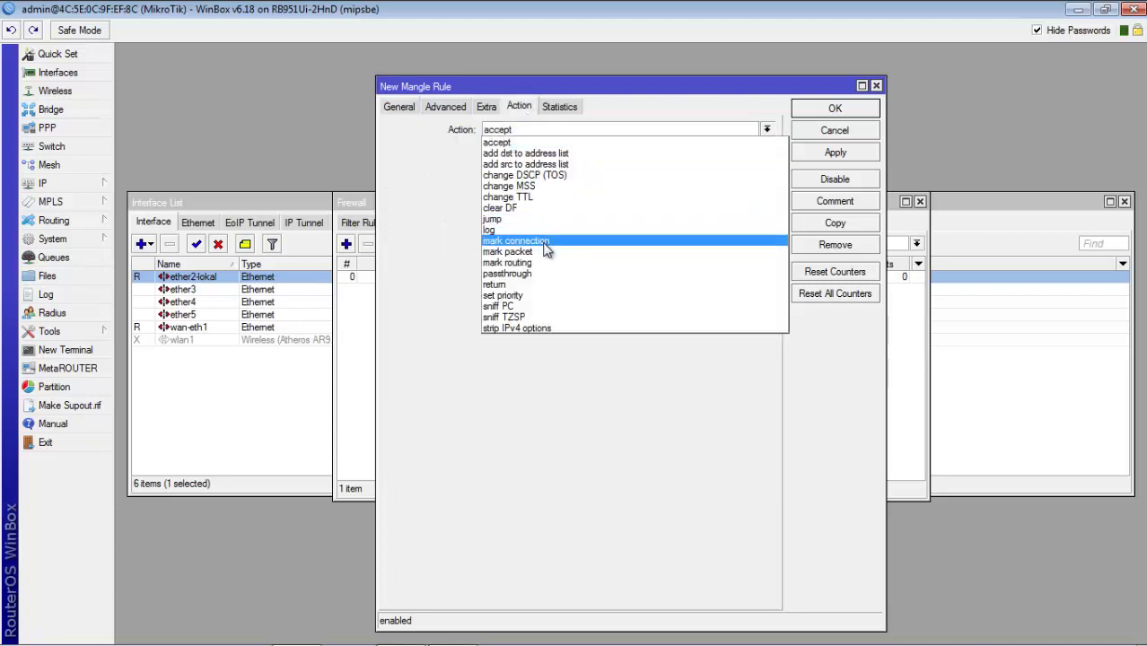
left_click(535, 255)
left_click(526, 153)
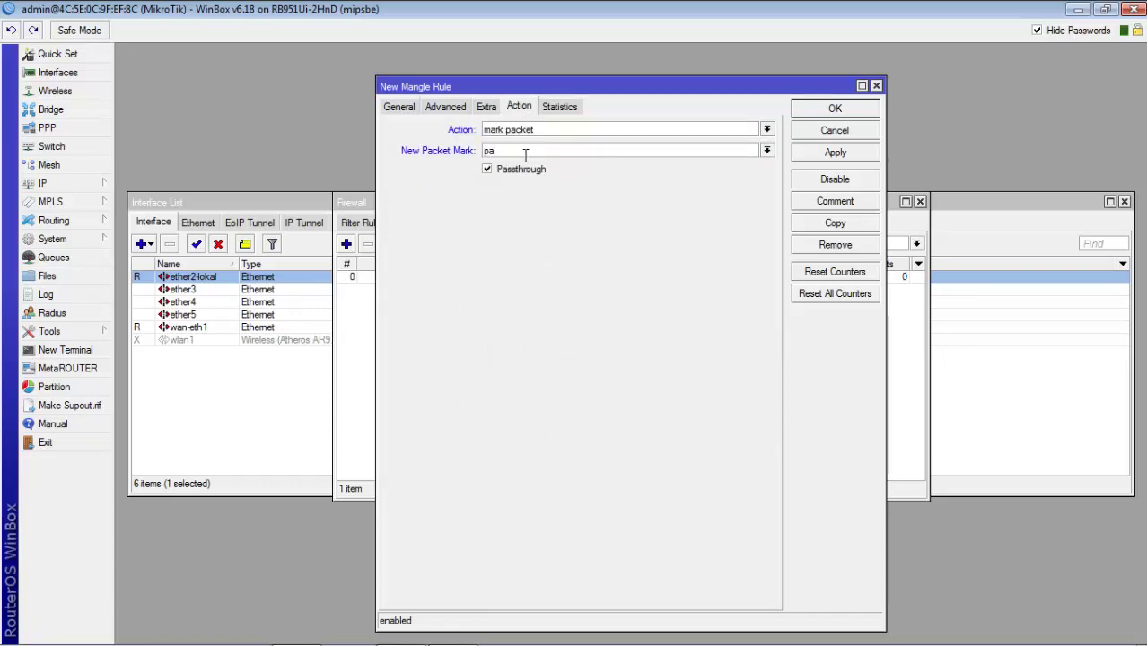
type("paket-brow")
type("alan")
left_click(487, 170)
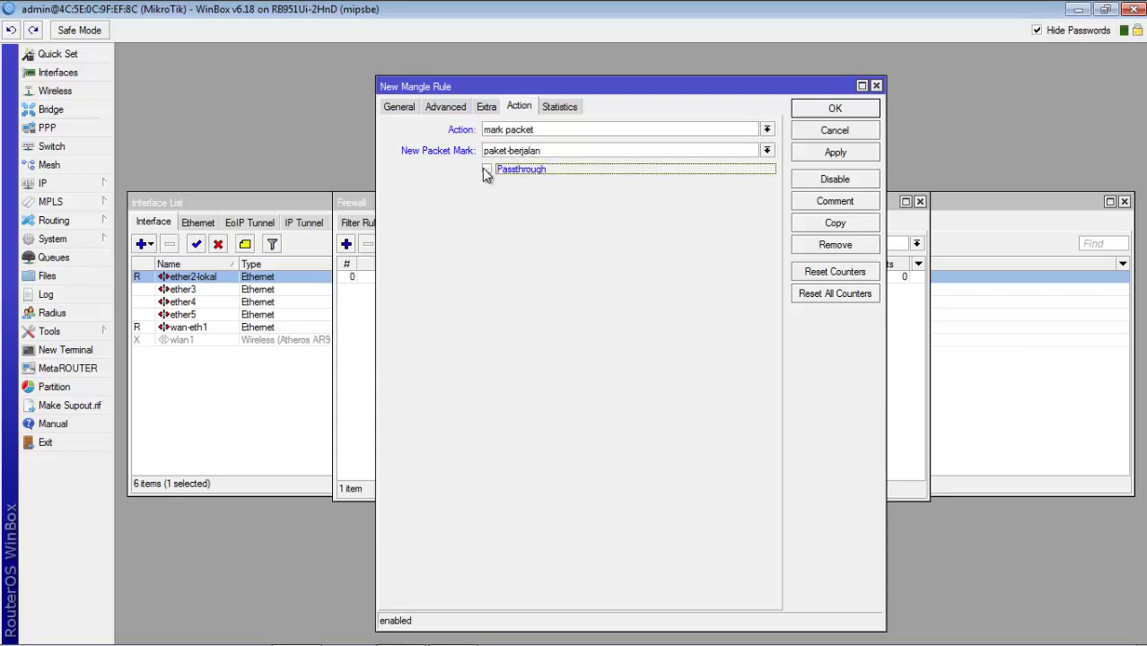
left_click(827, 154)
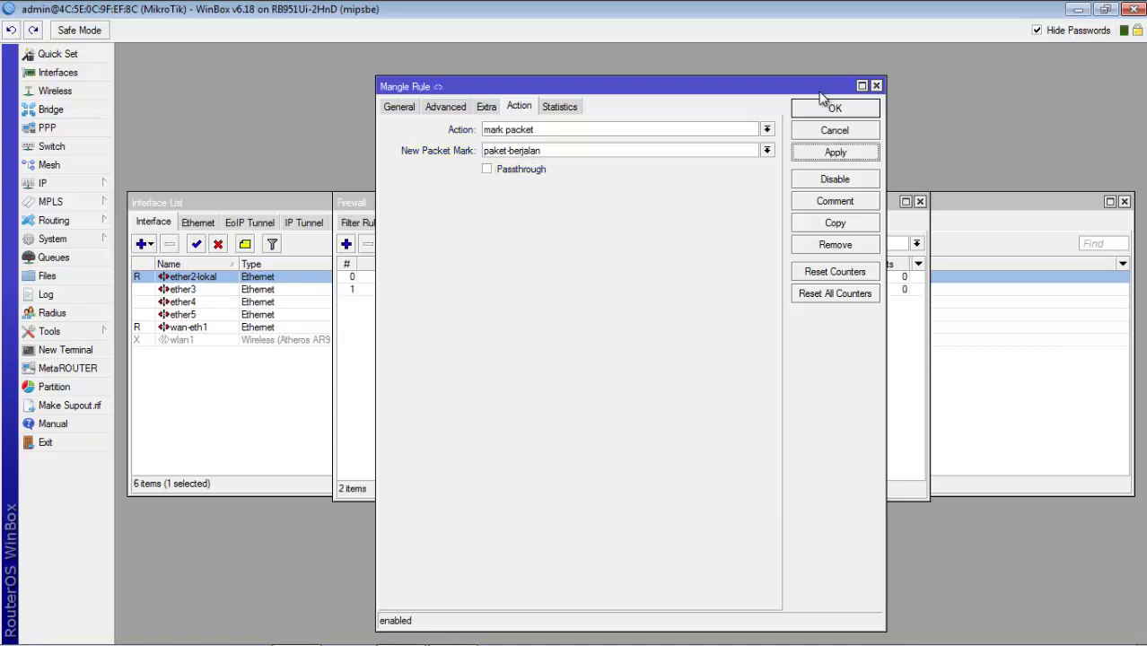
left_click(826, 108)
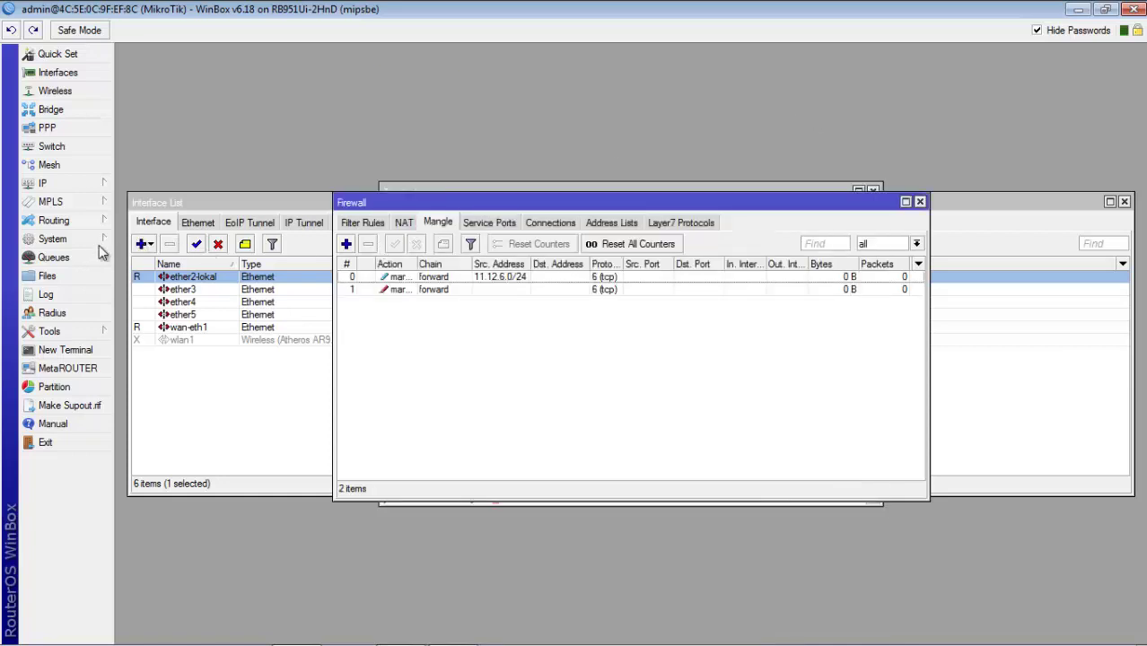
Start a new queue type named upload with its kind set to pcq.
left_click(54, 258)
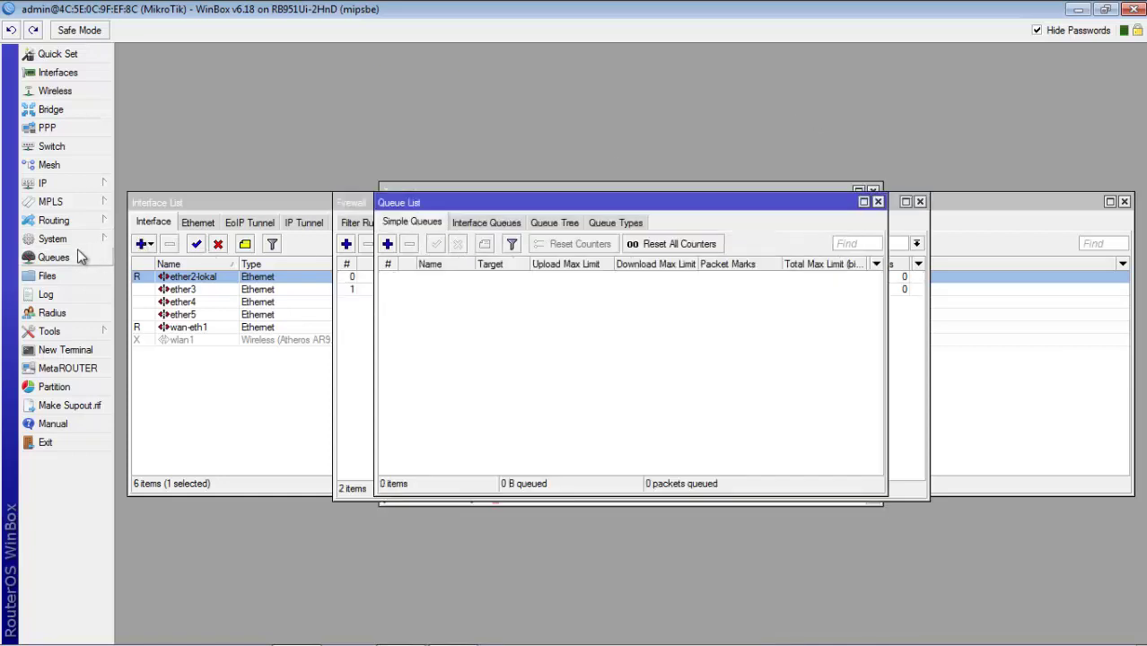
left_click(630, 221)
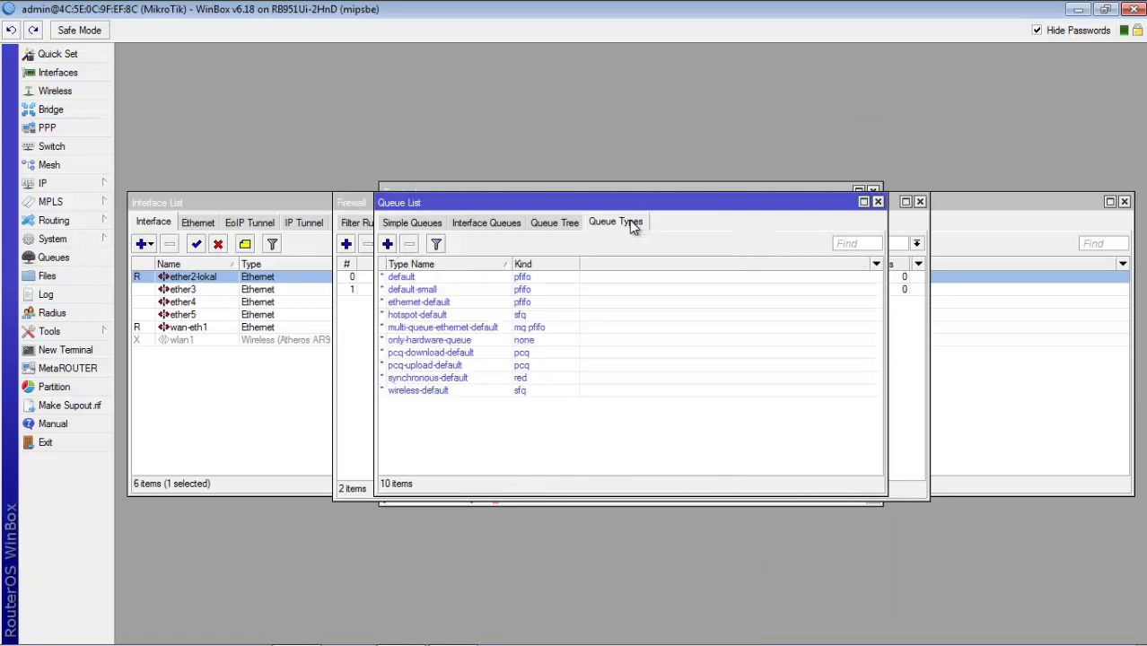
left_click(387, 244)
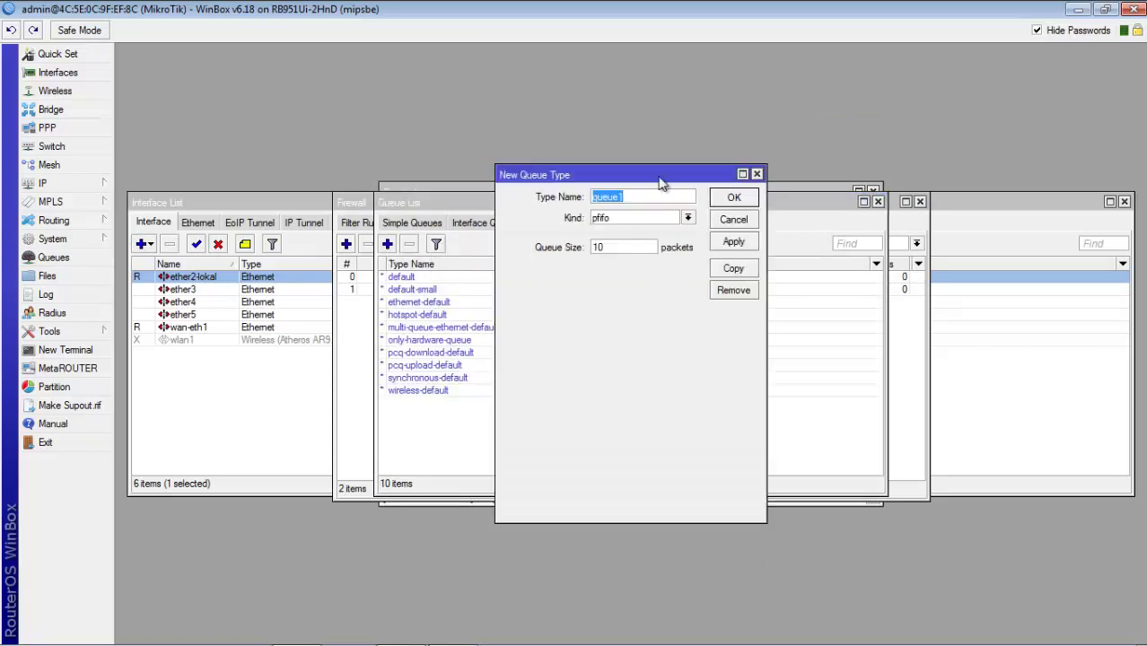
type("upload")
left_click(687, 219)
key("Up")
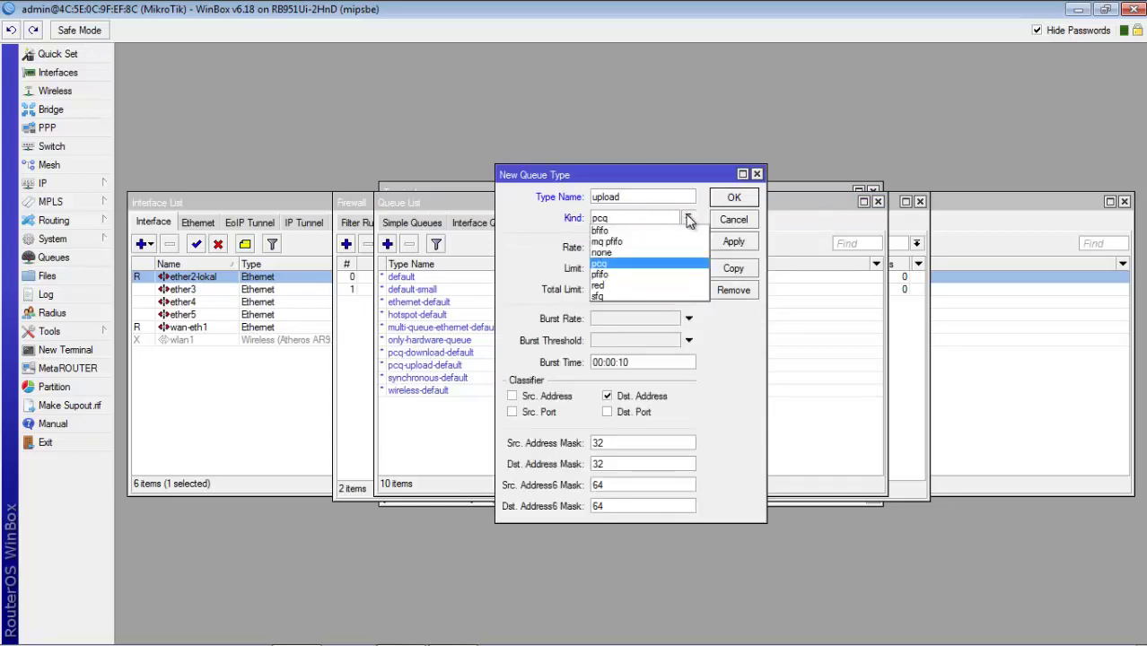
left_click(620, 264)
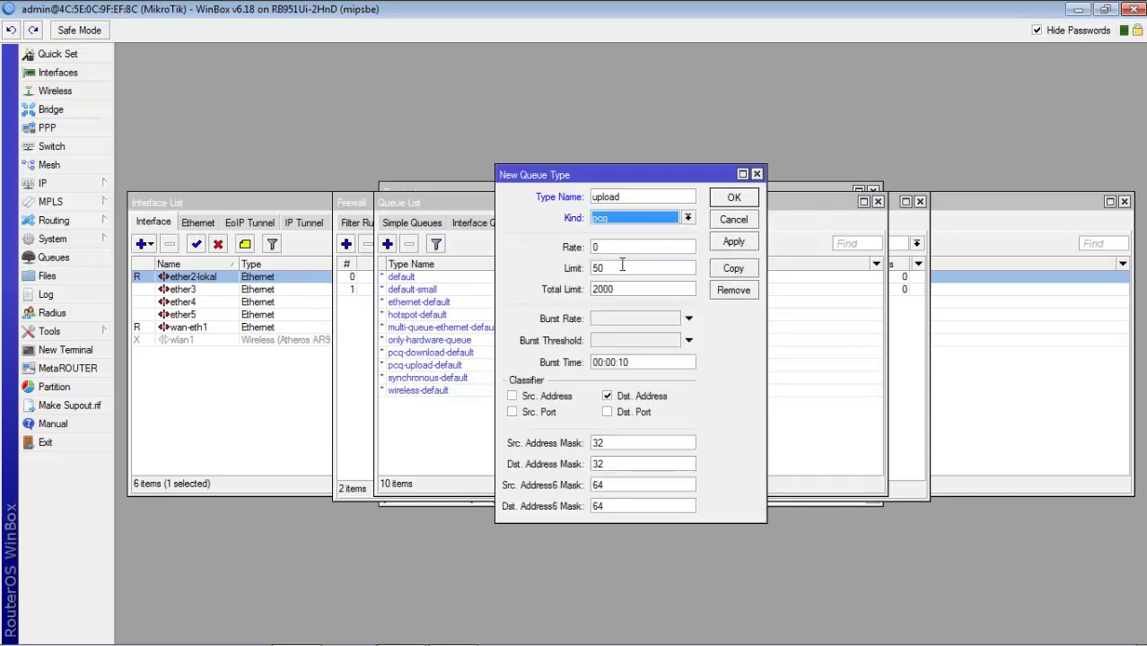
Classify the upload queue type by Src. Address only, keep its rate at 0, and save it.
double_click(622, 198)
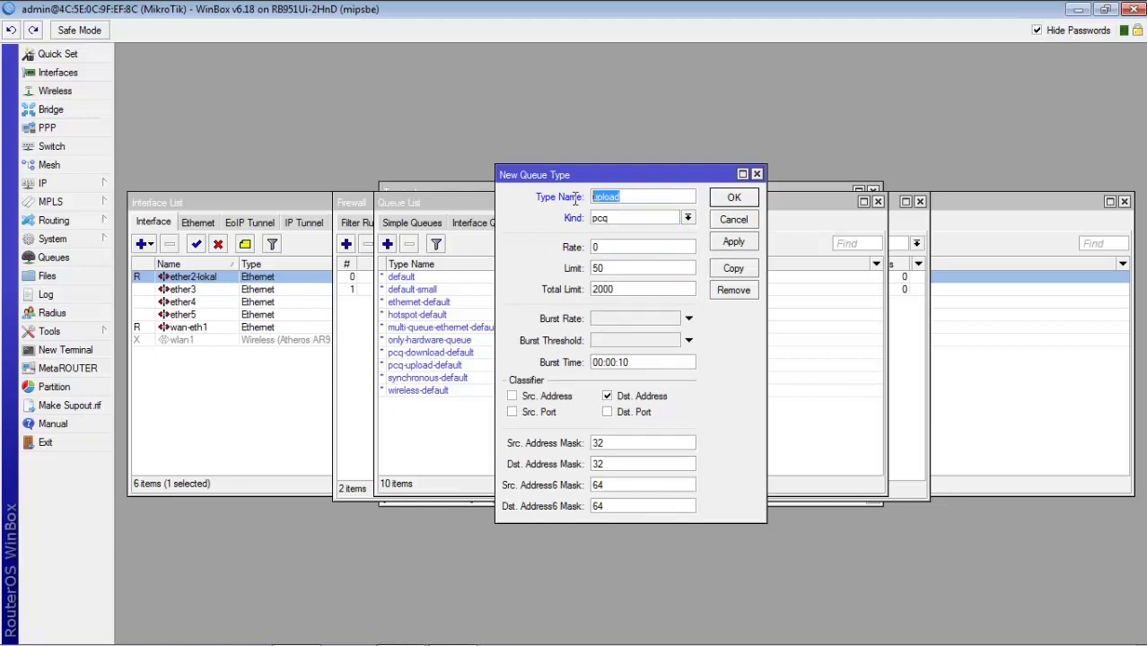
left_click(518, 396)
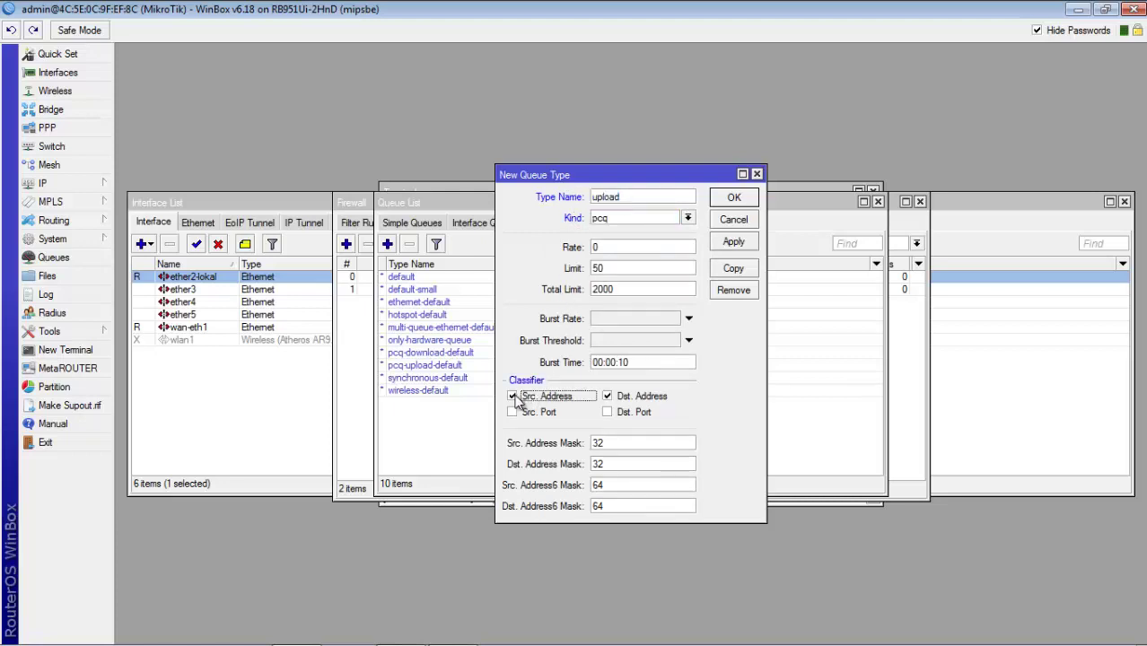
left_click(619, 398)
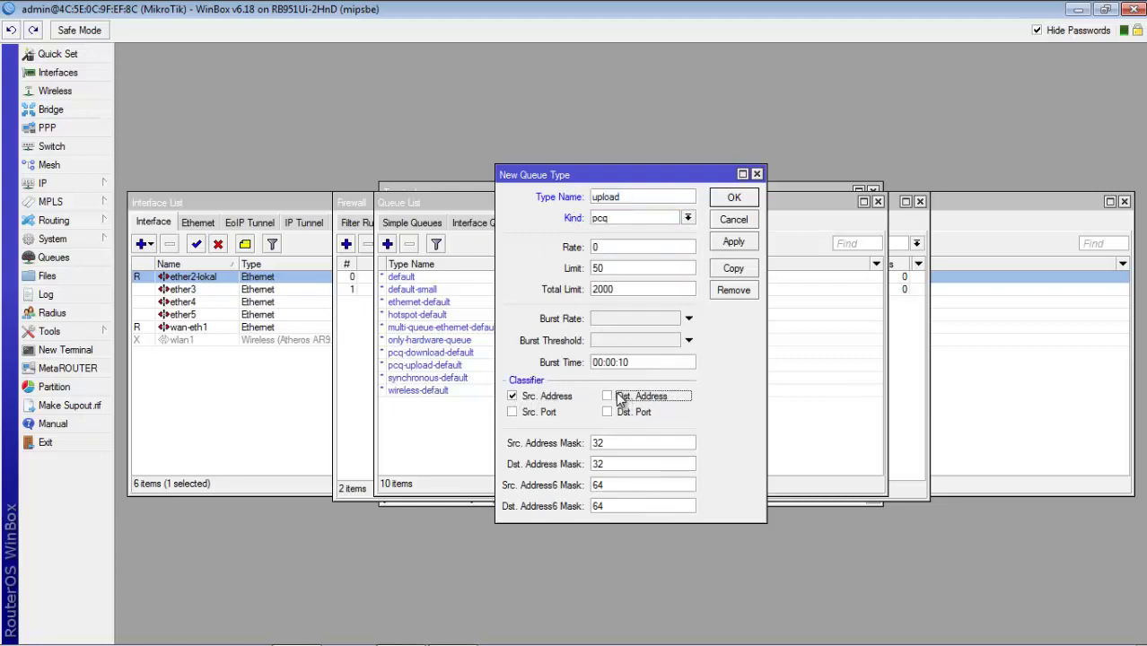
left_click(620, 246)
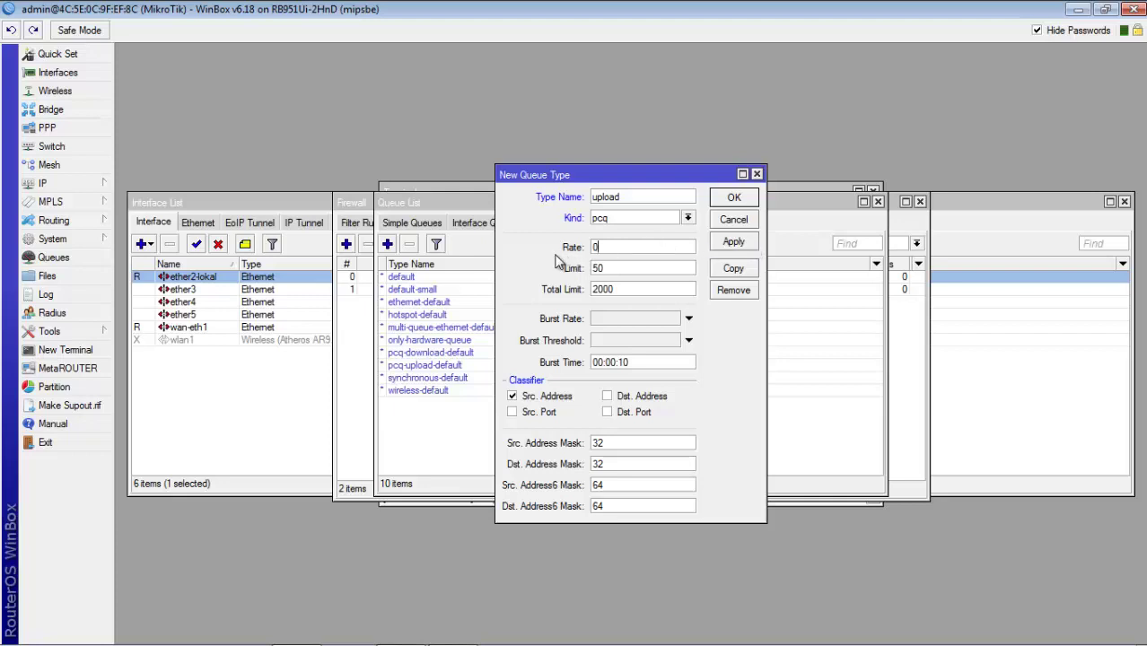
double_click(616, 269)
double_click(600, 248)
type("0")
left_click(732, 244)
left_click(733, 198)
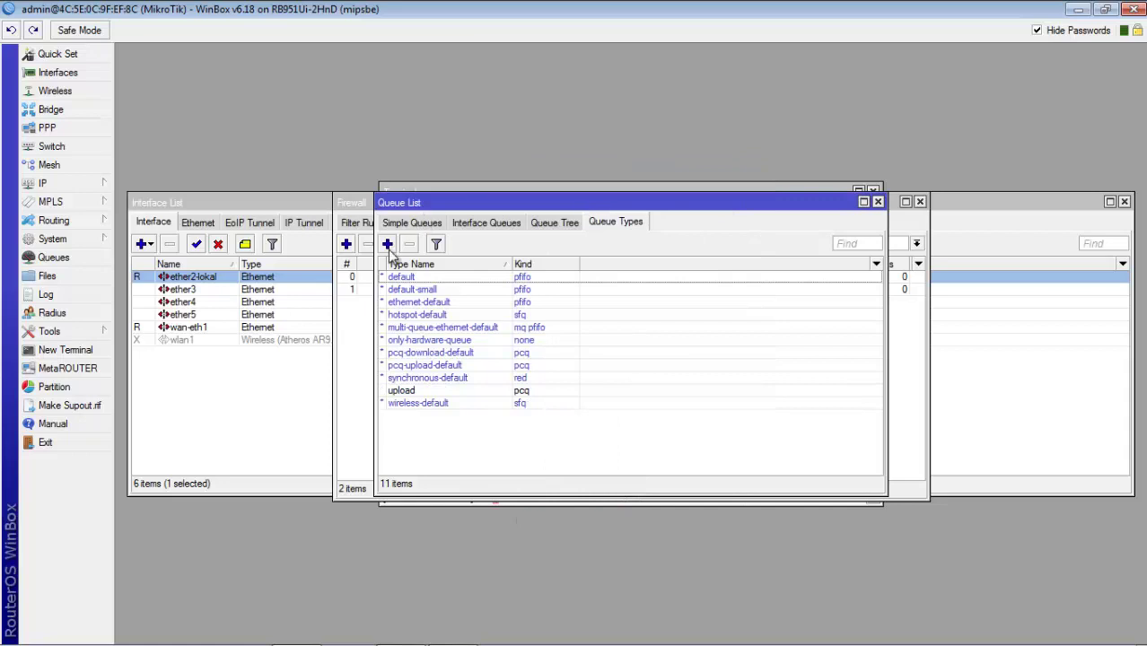
Create and save a queue type named download of kind pcq, classified by Dst. Address.
left_click(388, 245)
type("download")
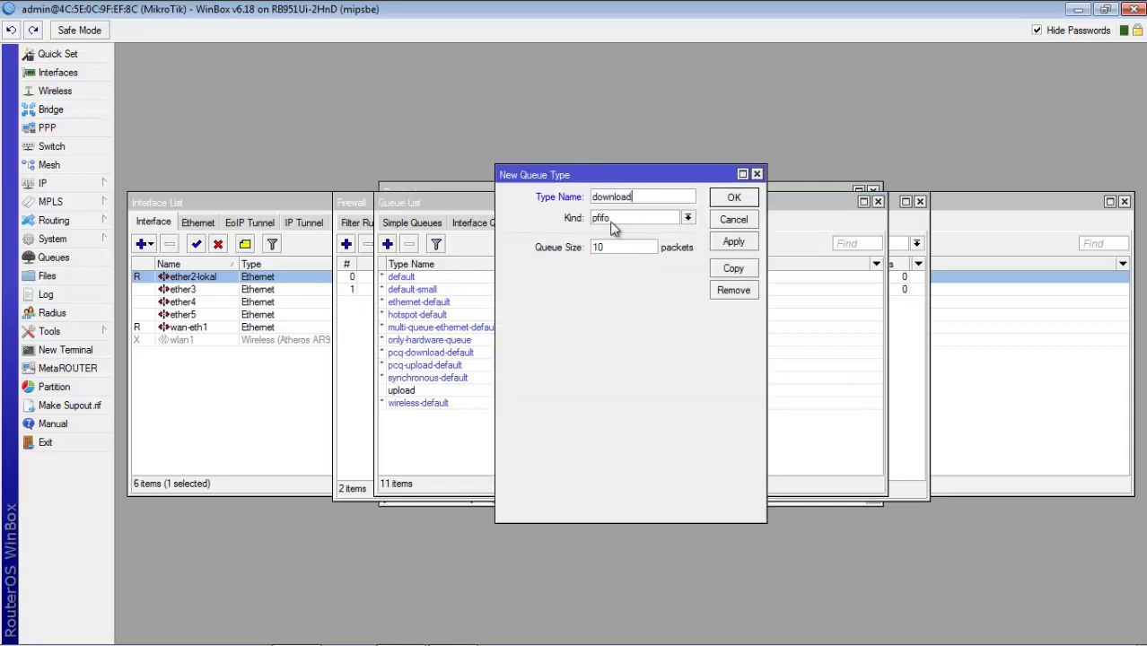
left_click(687, 218)
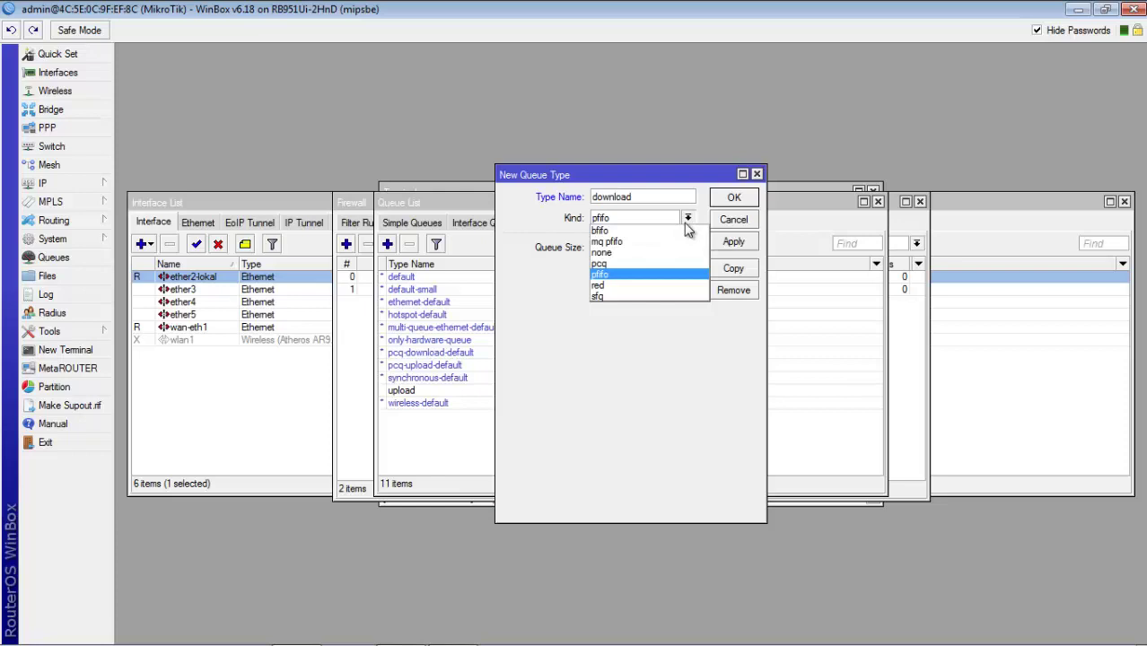
left_click(623, 264)
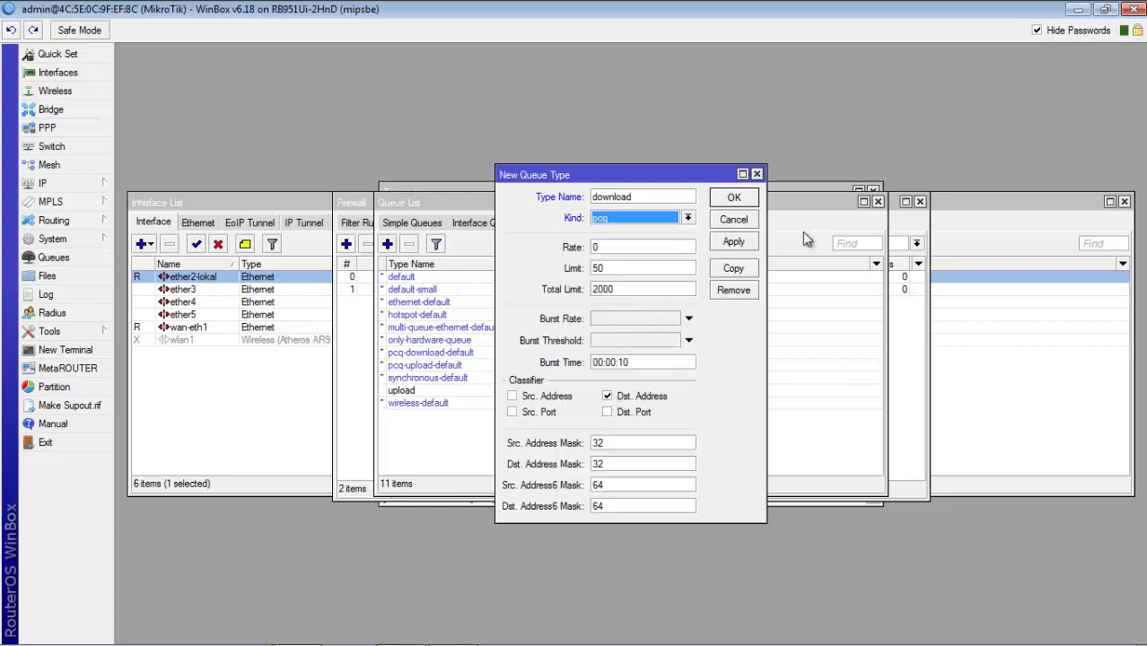
left_click(733, 241)
left_click(733, 198)
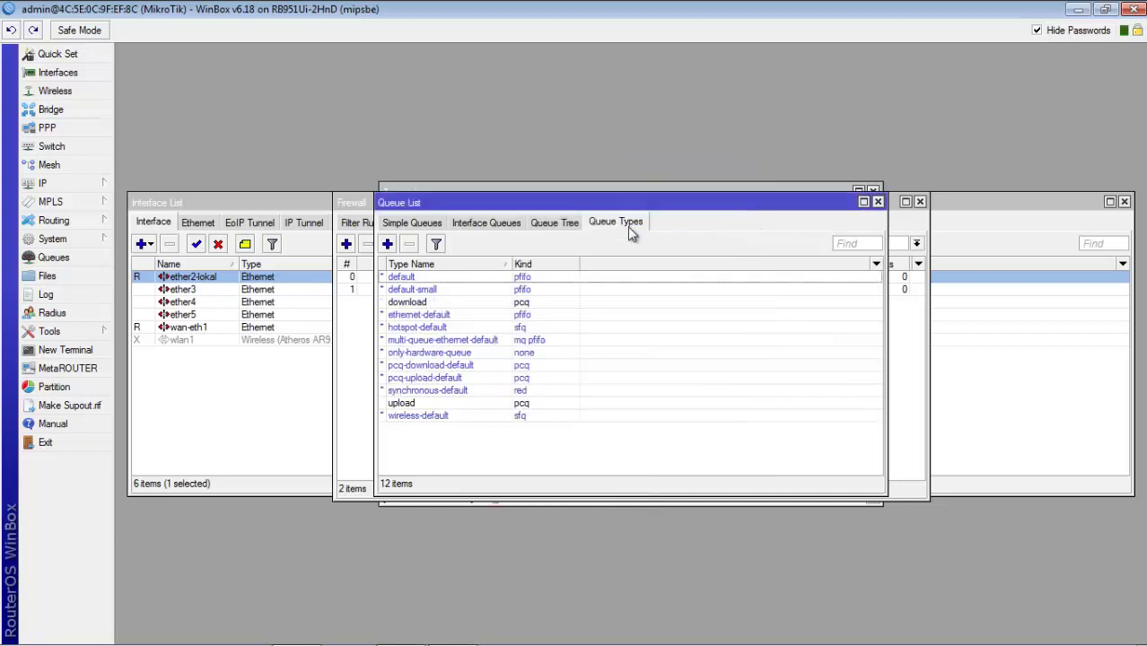
Add a queue tree entry named upload with parent wan-eth1 and packet mark paket-berjalan, and apply it.
left_click(552, 224)
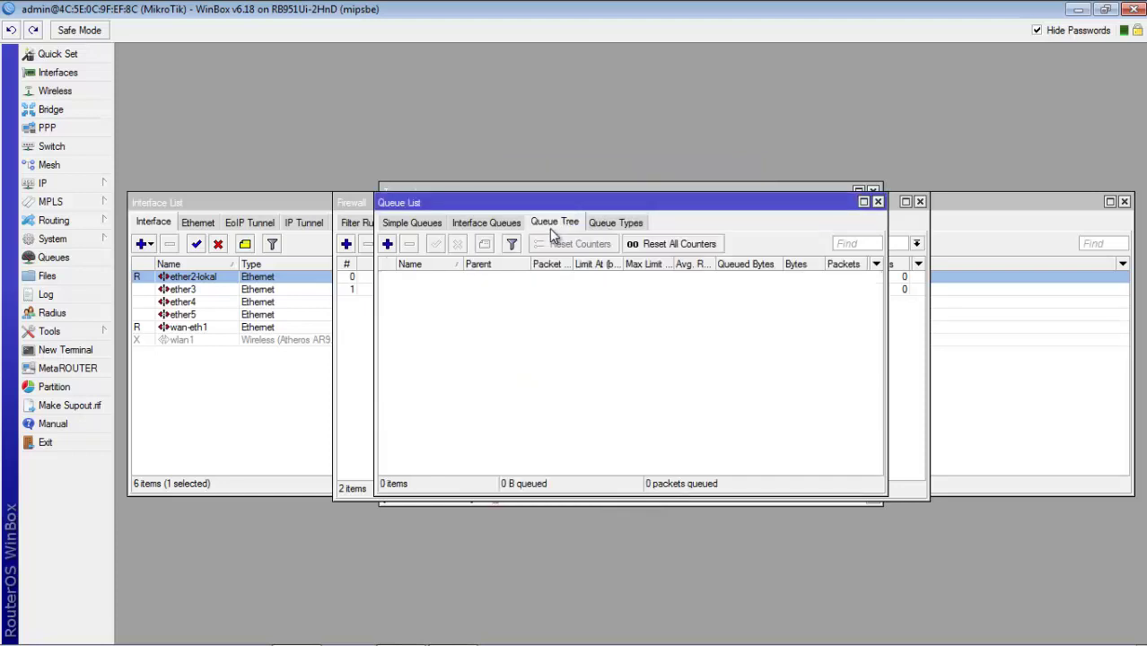
left_click(386, 244)
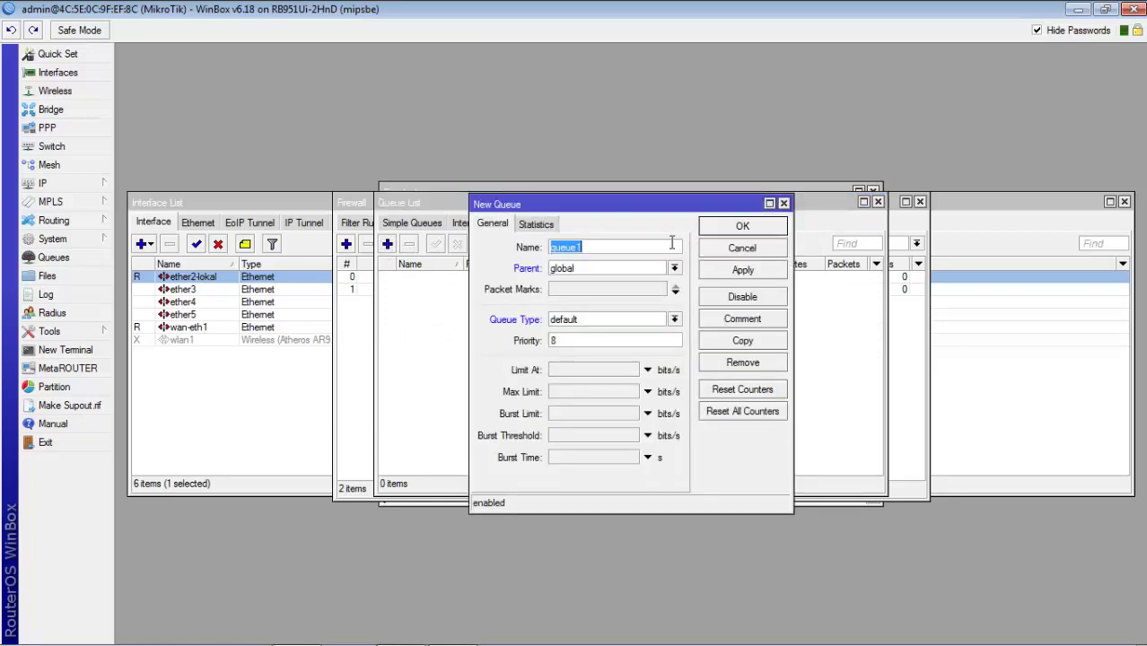
type("upl")
left_click(674, 269)
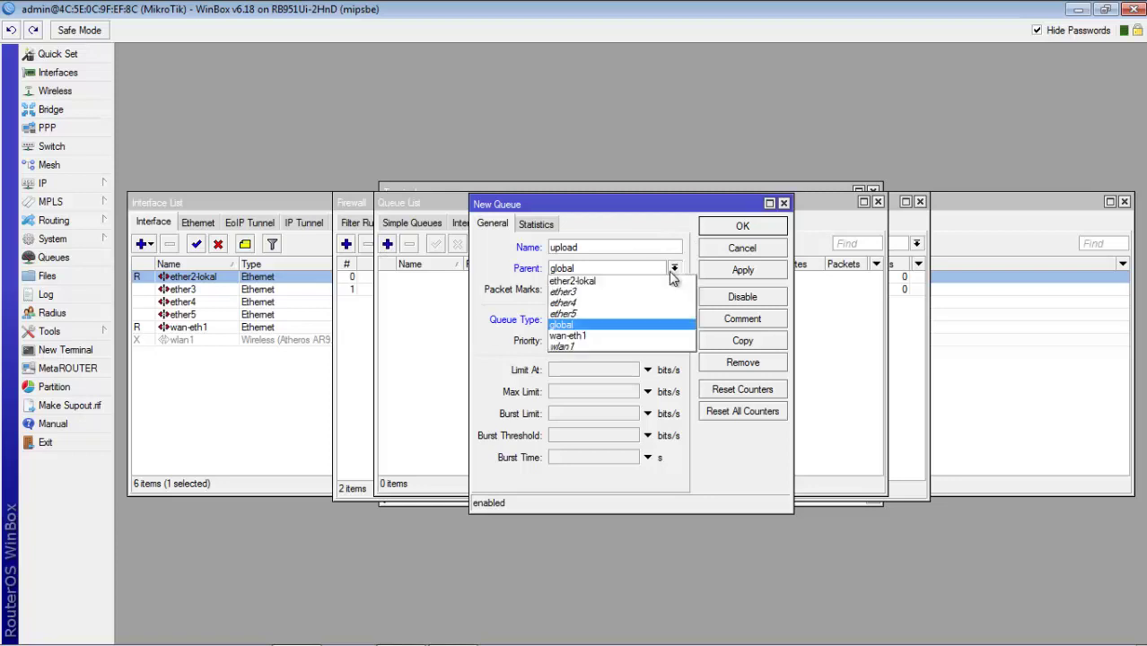
left_click(582, 339)
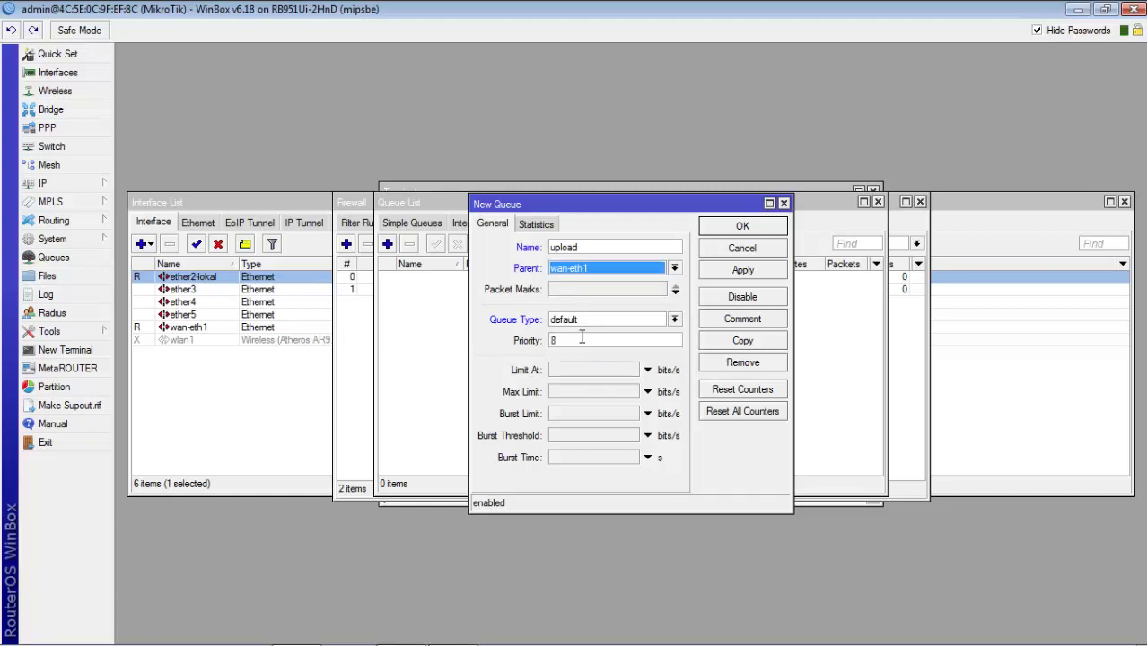
left_click(650, 295)
left_click(660, 289)
left_click(626, 315)
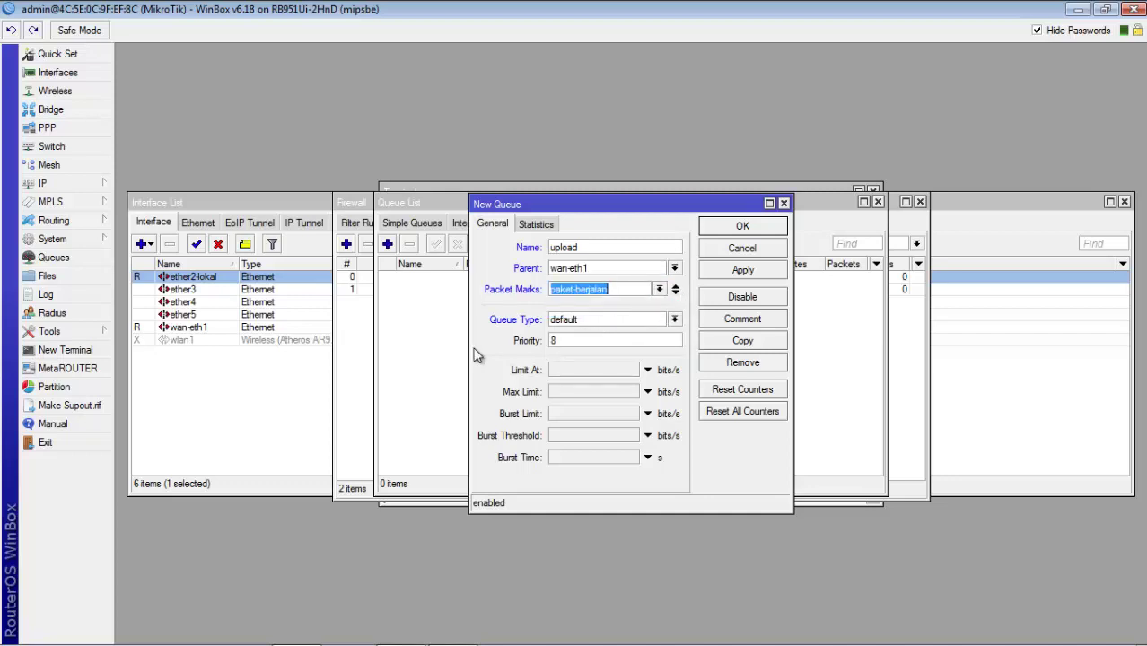
left_click(733, 273)
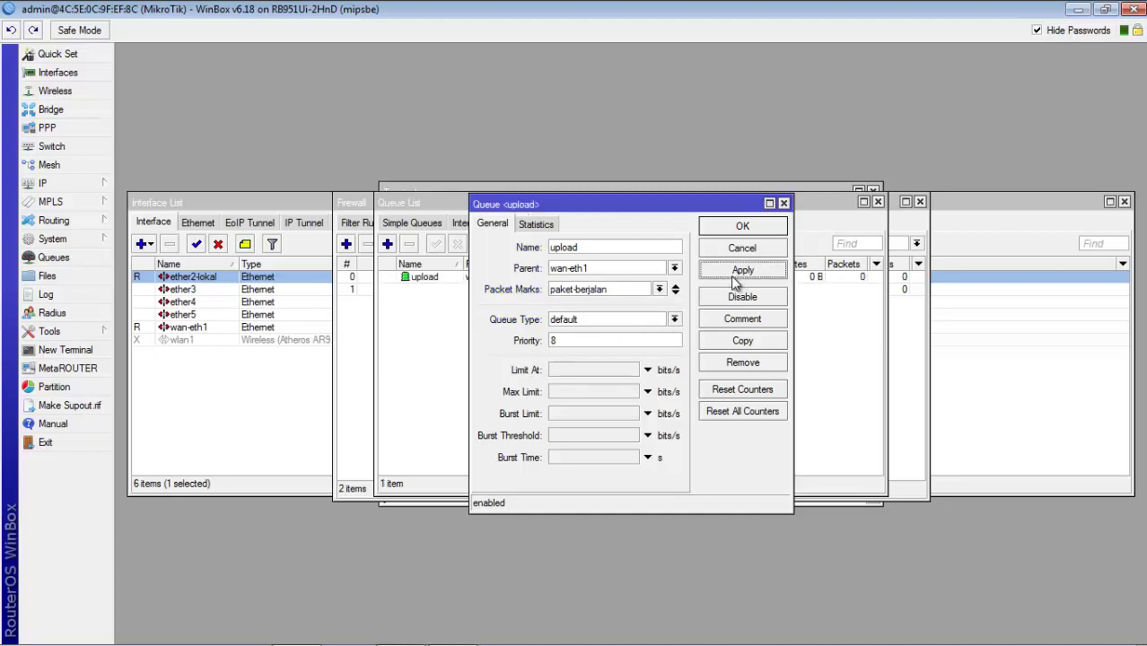
Copy the upload queue into a new queue named download with parent ether2-lokal.
left_click(742, 341)
type("do")
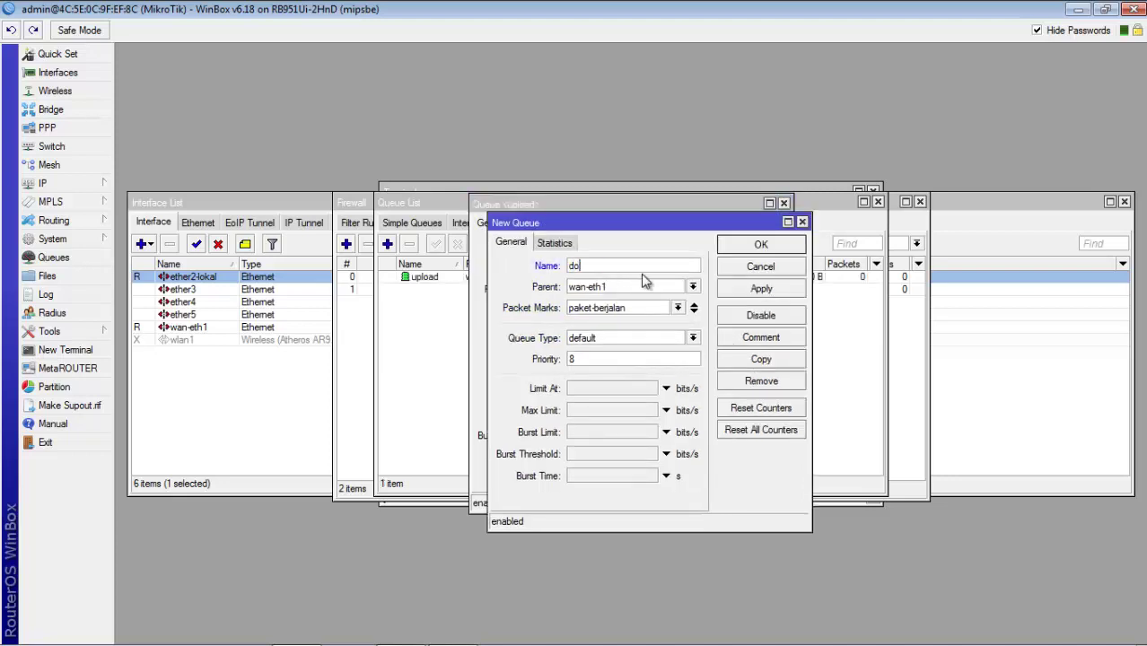
type("wnload")
left_click(693, 286)
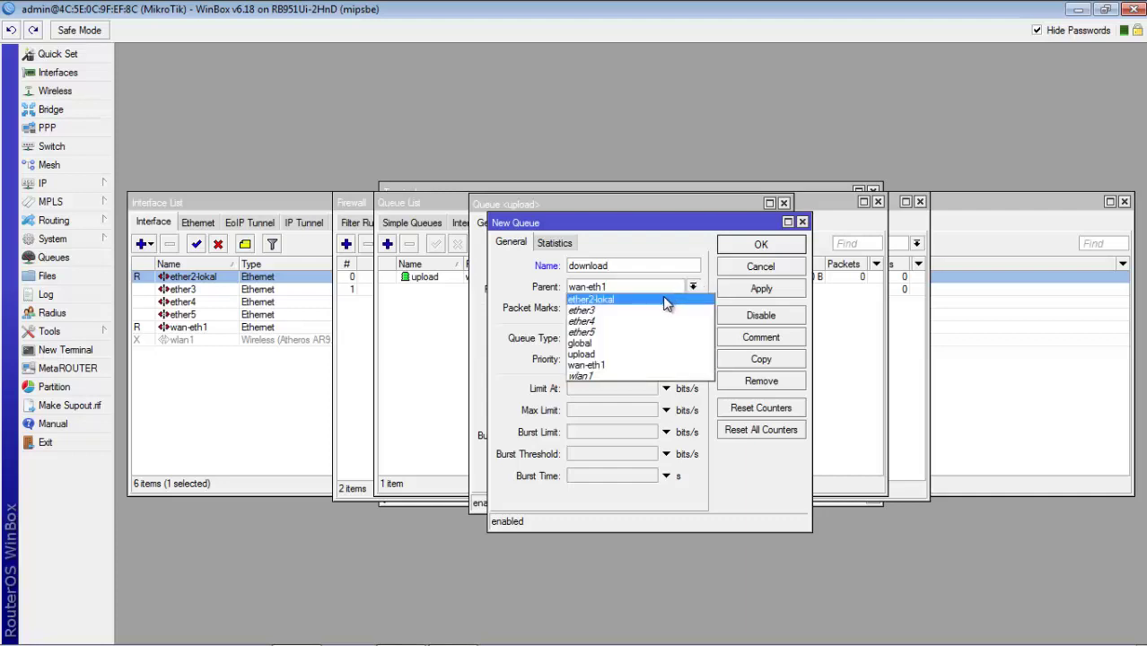
left_click(664, 301)
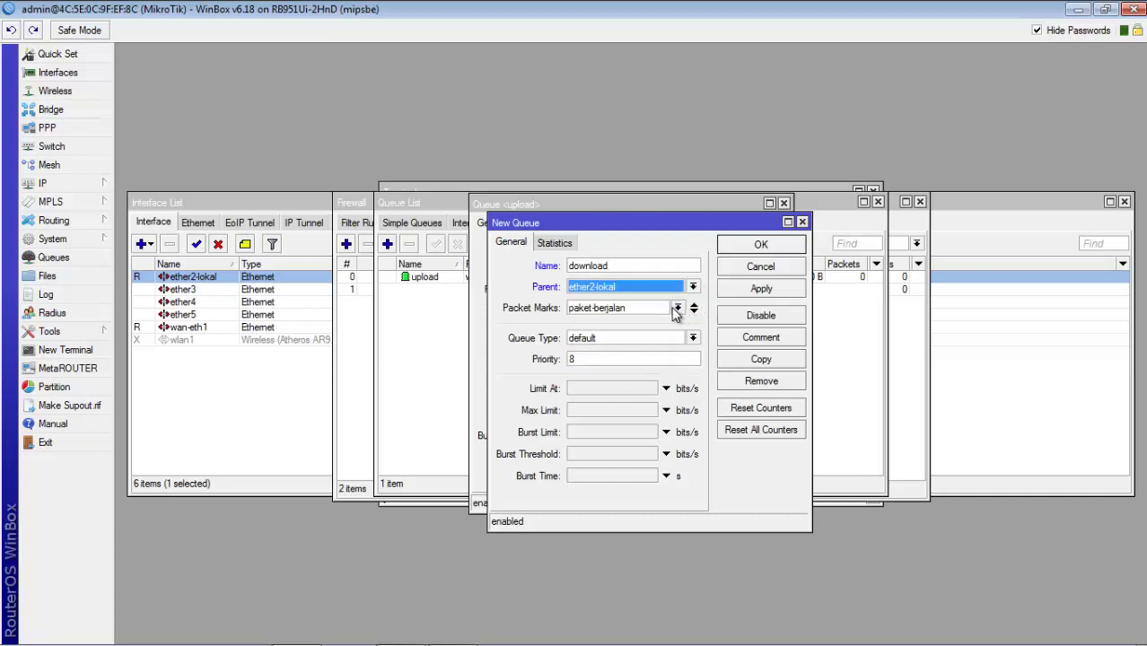
Keep packet mark paket-berjalan on the download queue, set its queue type to download, and save it.
left_click(677, 307)
left_click(676, 308)
left_click(673, 341)
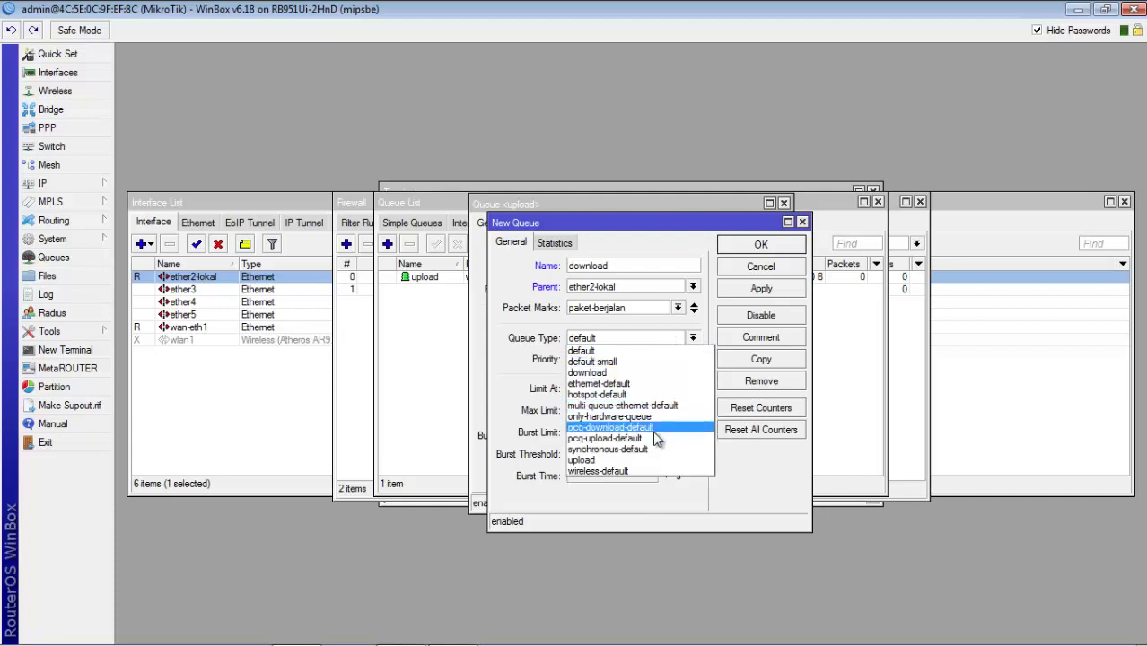
left_click(629, 375)
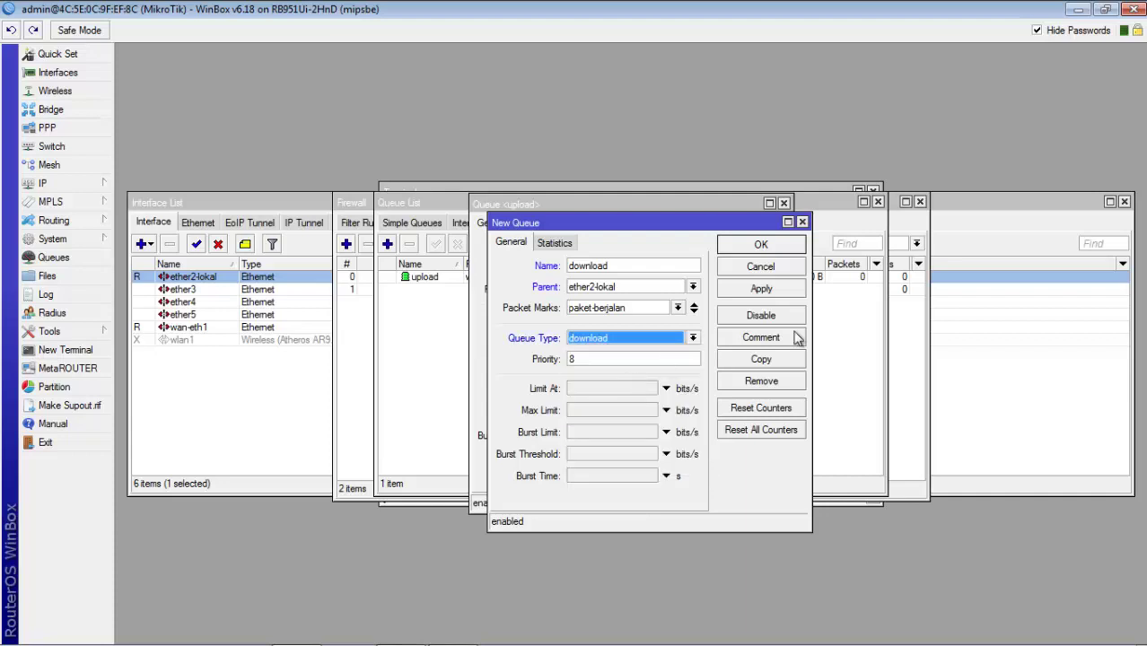
left_click(762, 289)
left_click(761, 249)
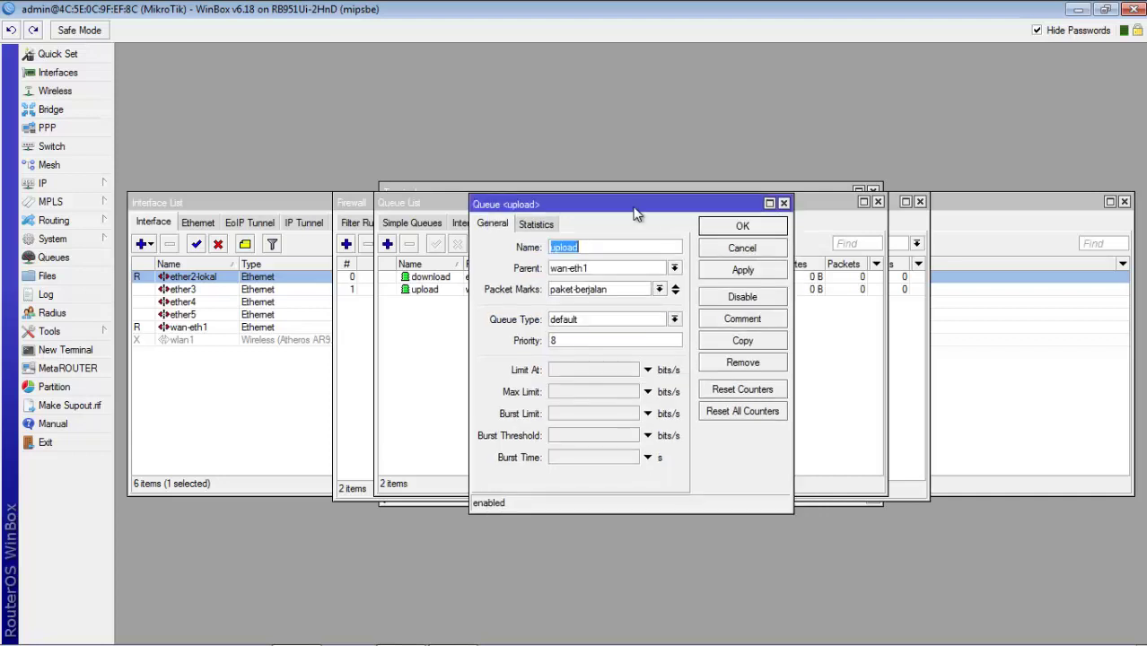
Set the upload queue's queue type to upload and save it.
left_click(616, 320)
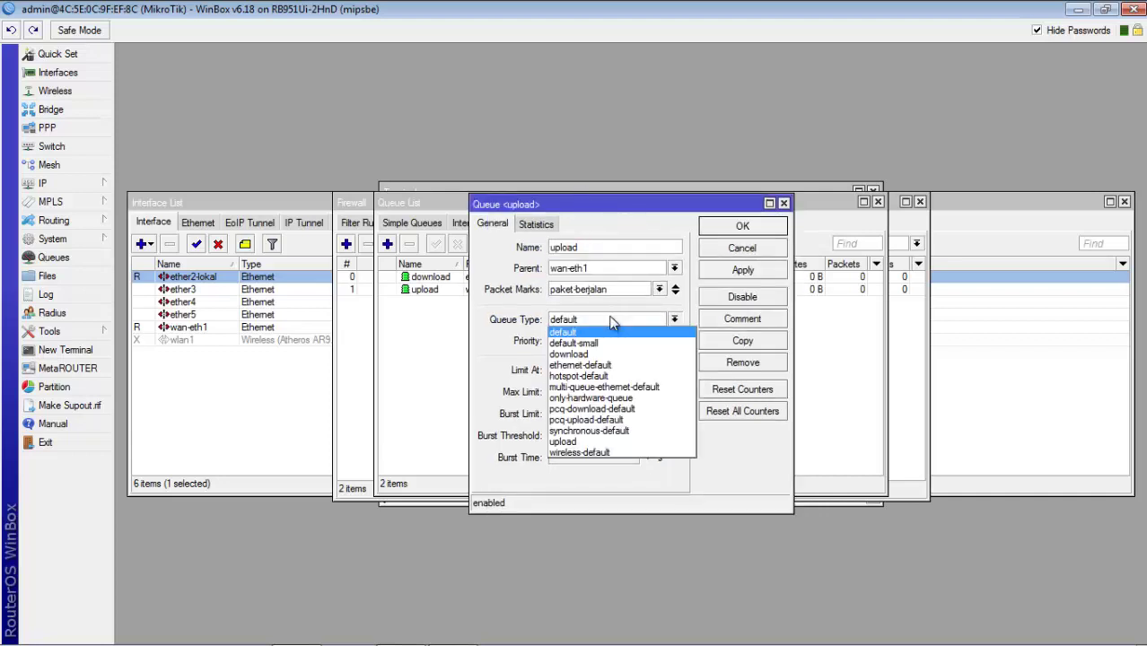
left_click(595, 442)
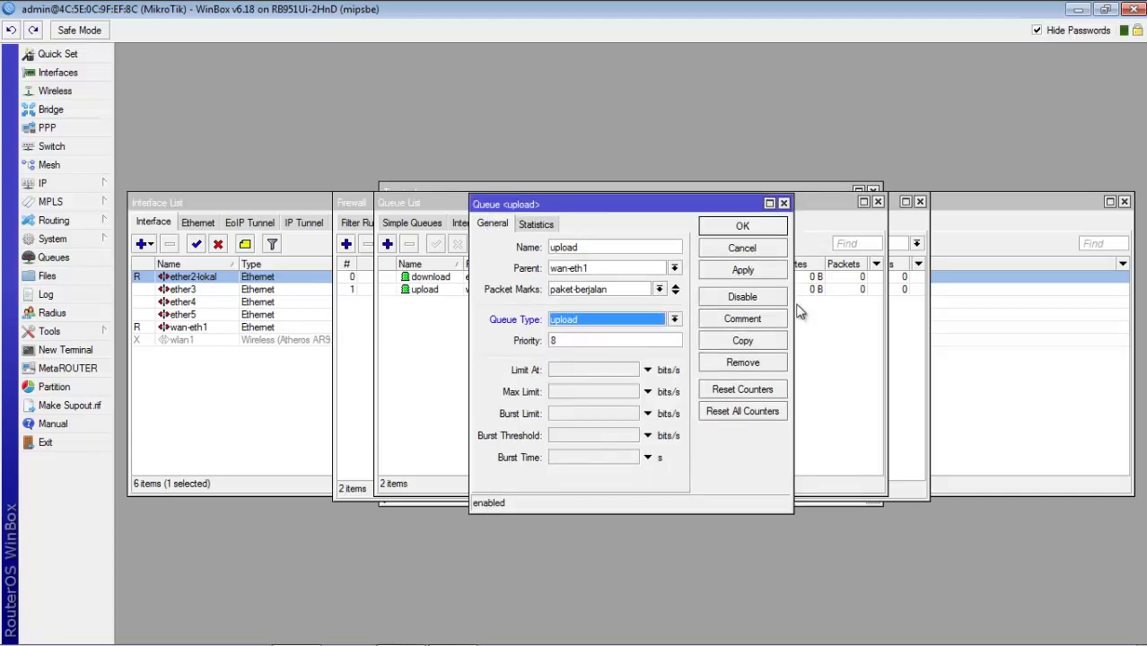
left_click(761, 274)
left_click(734, 227)
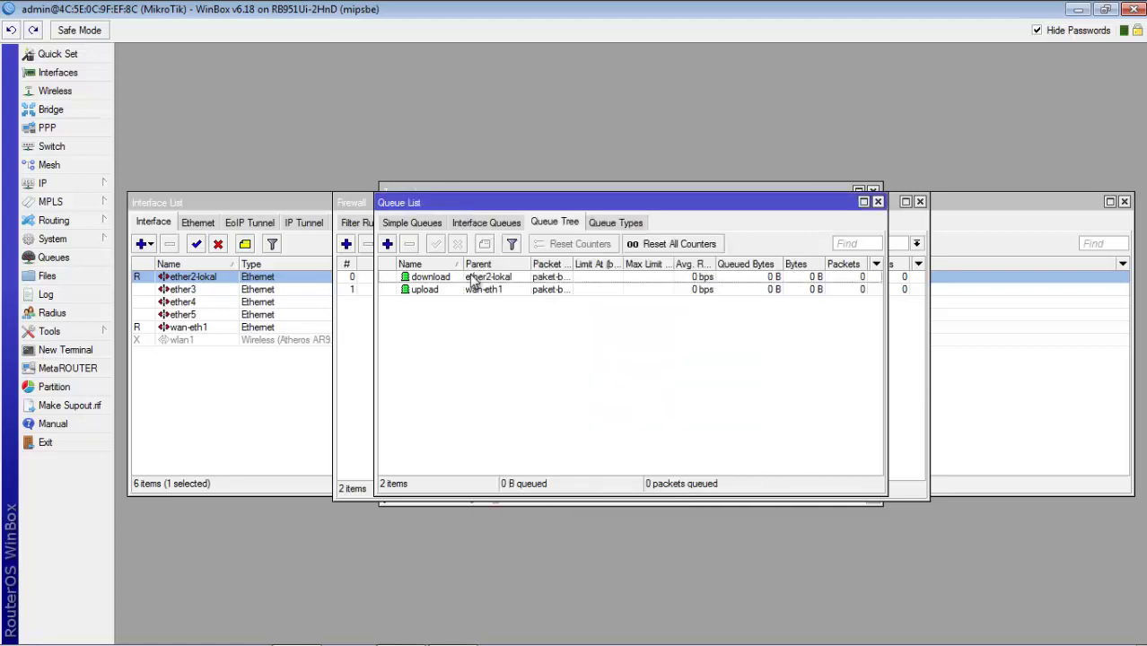
left_click_drag(554, 209, 661, 195)
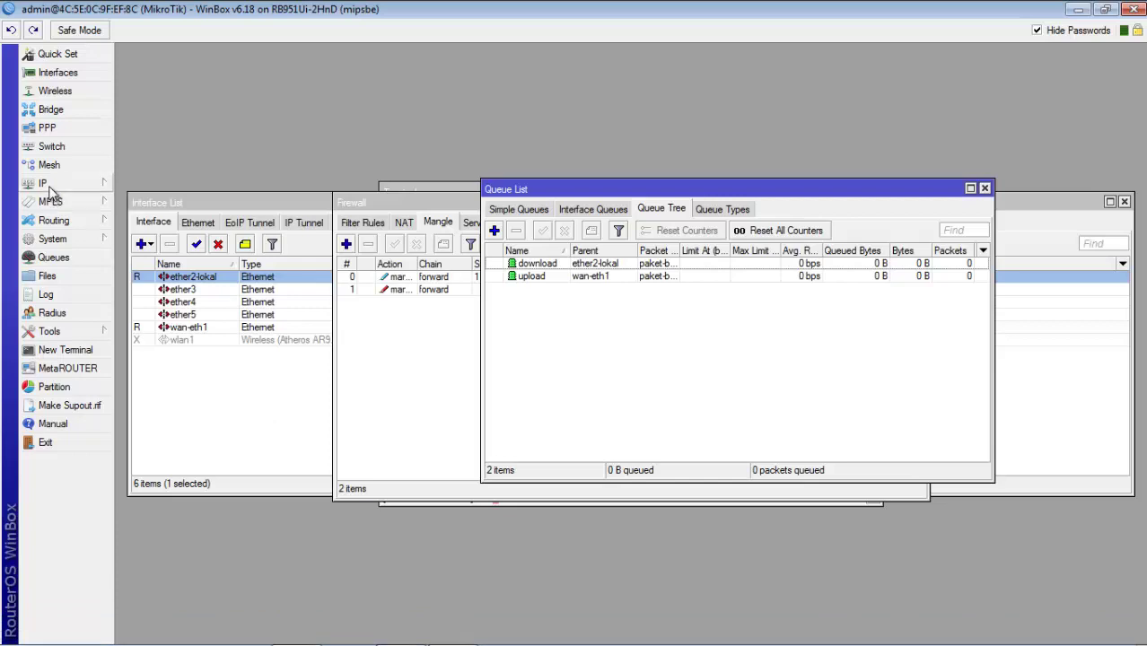
left_click(87, 184)
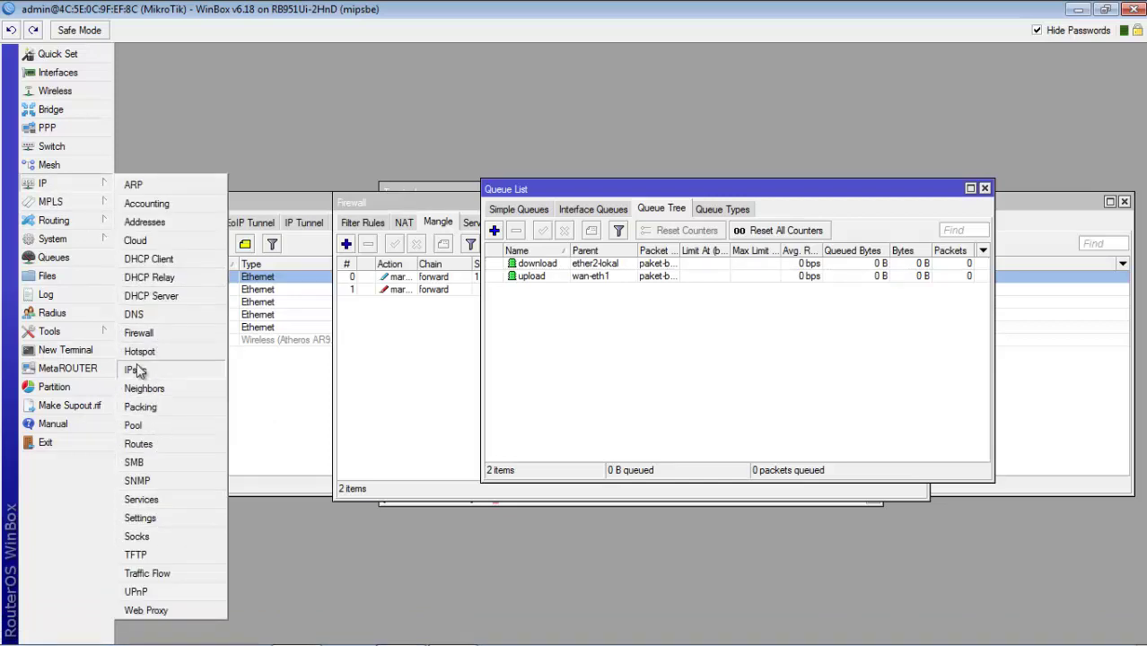
left_click(156, 296)
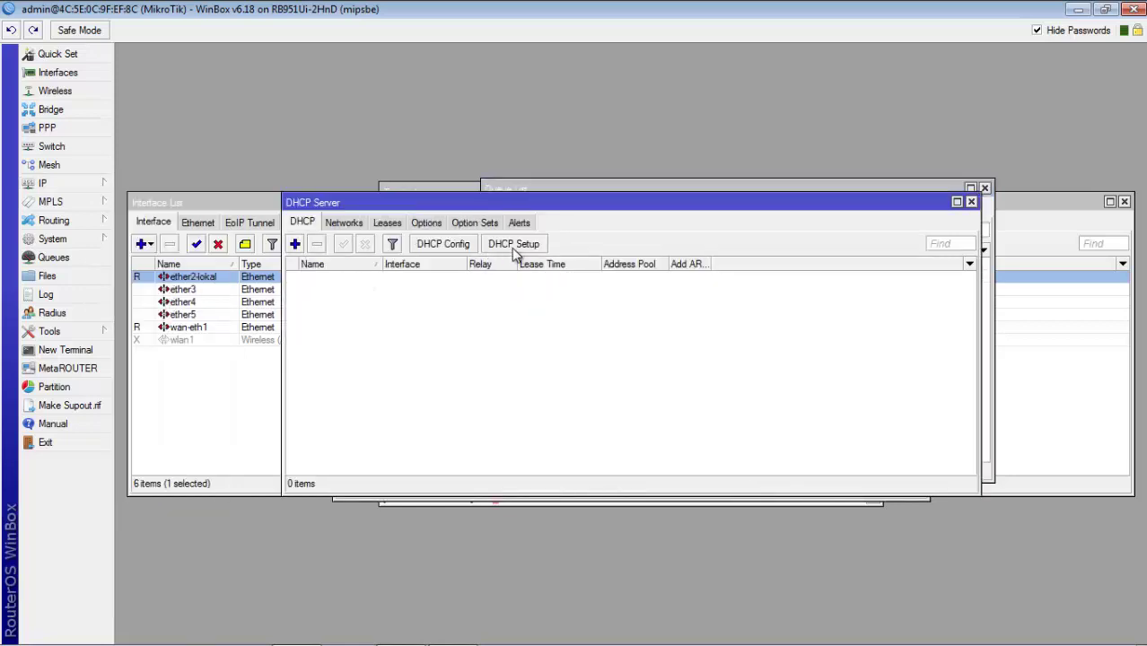
left_click(971, 202)
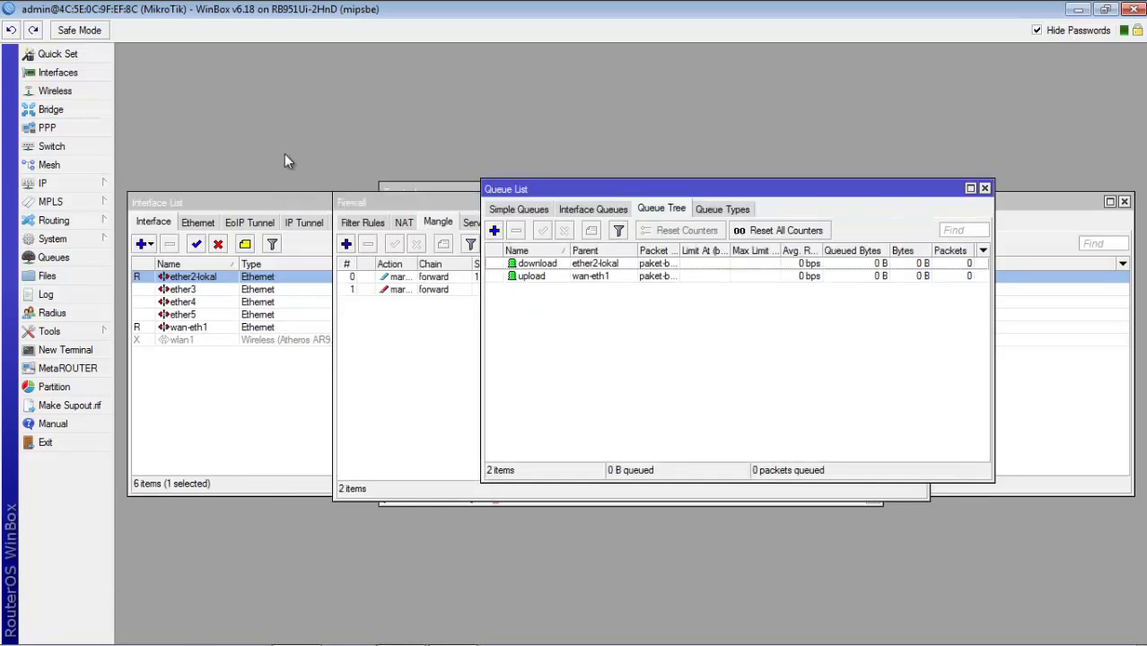
Enable Use IP Firewall in the bridge settings and save them.
left_click(63, 73)
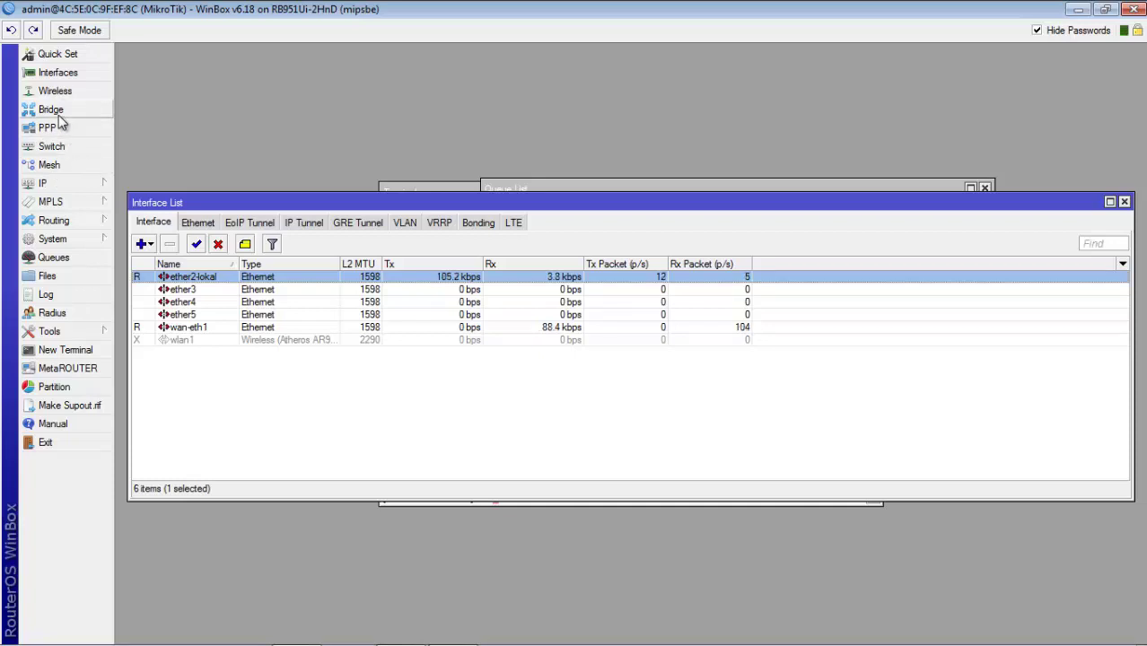
left_click(63, 109)
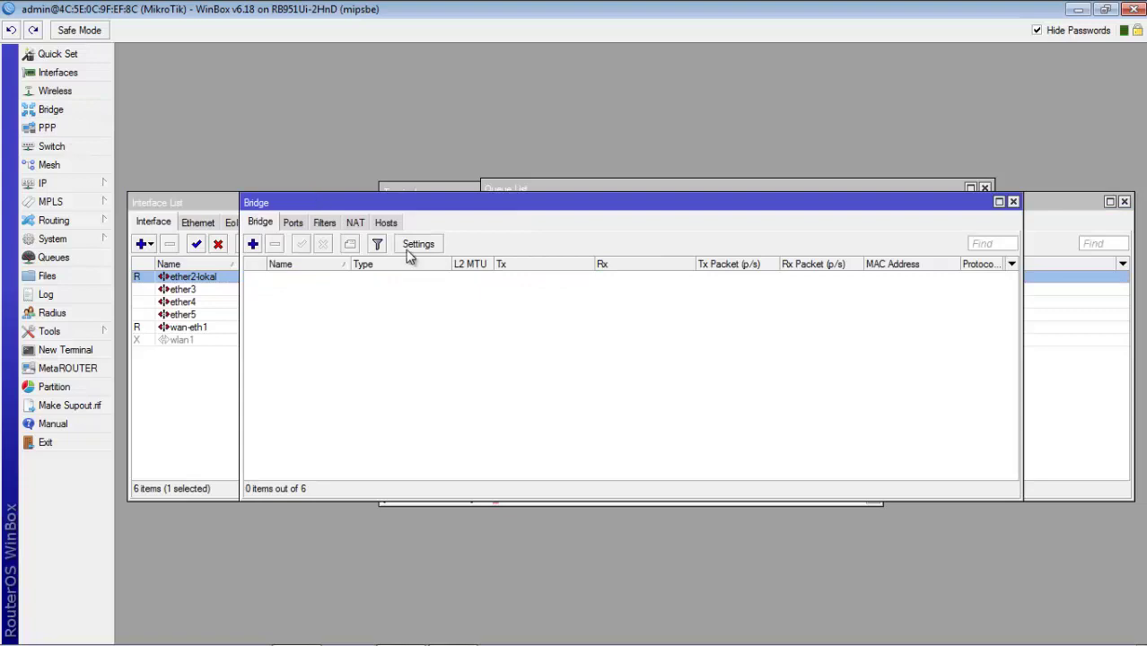
key("Return")
left_click(419, 243)
left_click(601, 326)
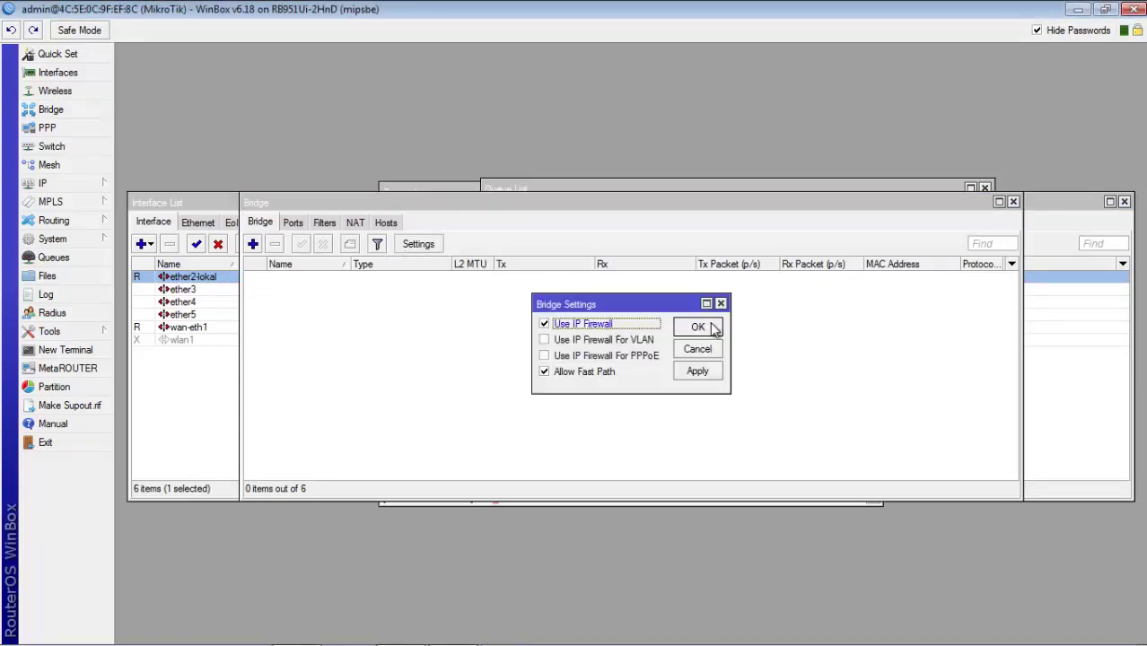
left_click(697, 327)
Add a bridge interface named switch-all eth, check its STP settings, and save it.
left_click(252, 244)
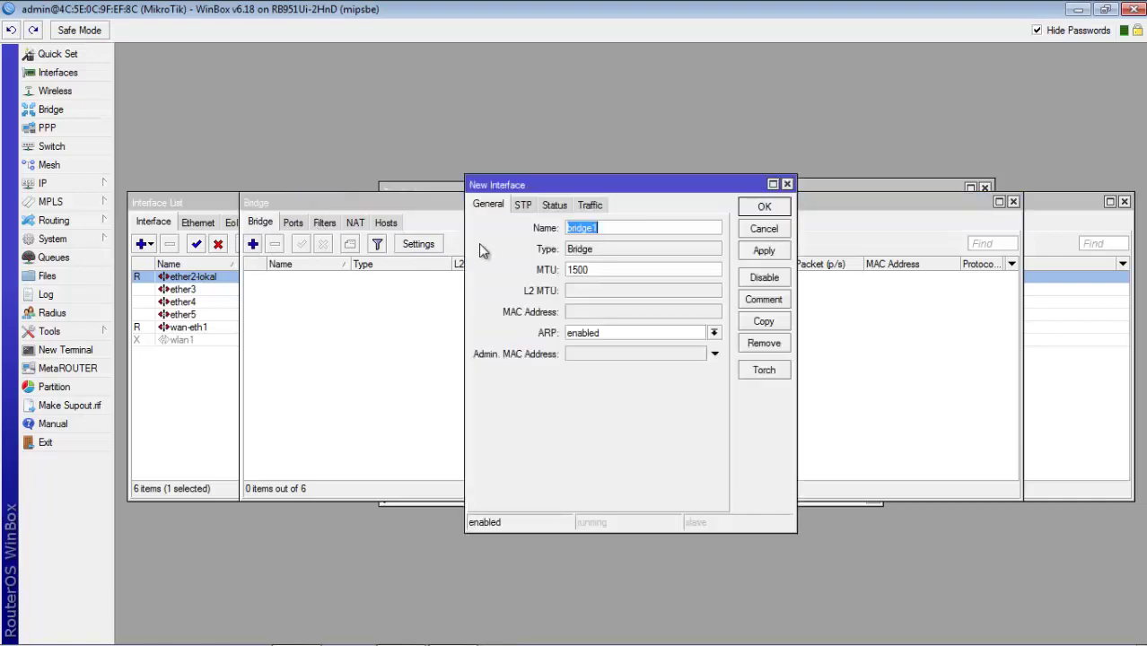
type("switch-all eth")
left_click(760, 252)
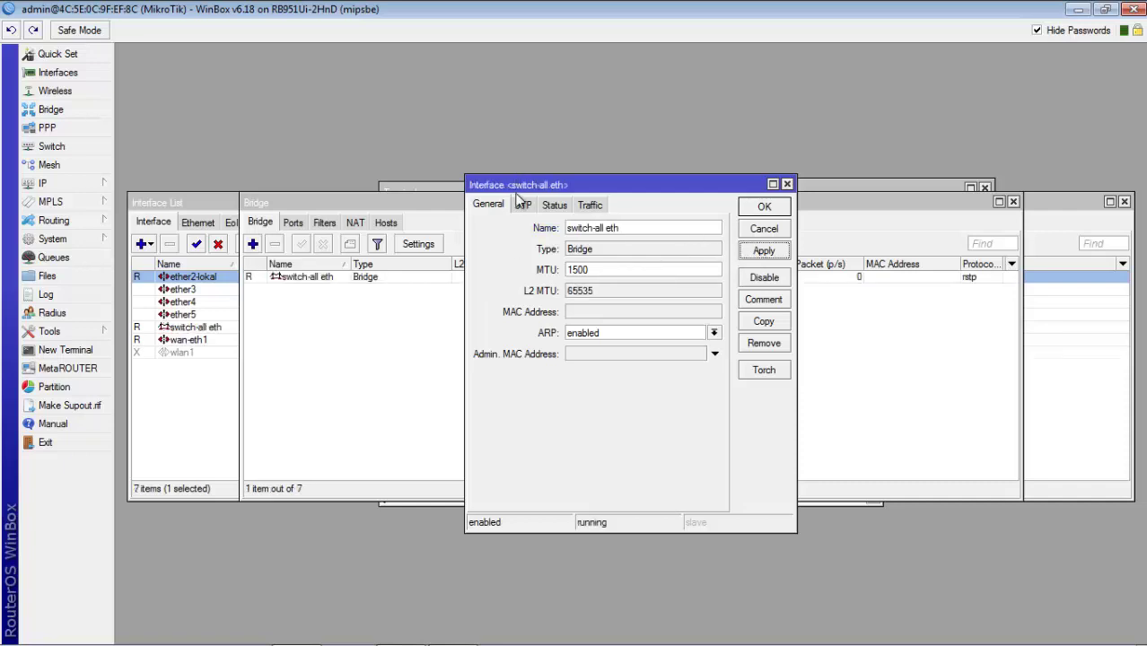
left_click(521, 206)
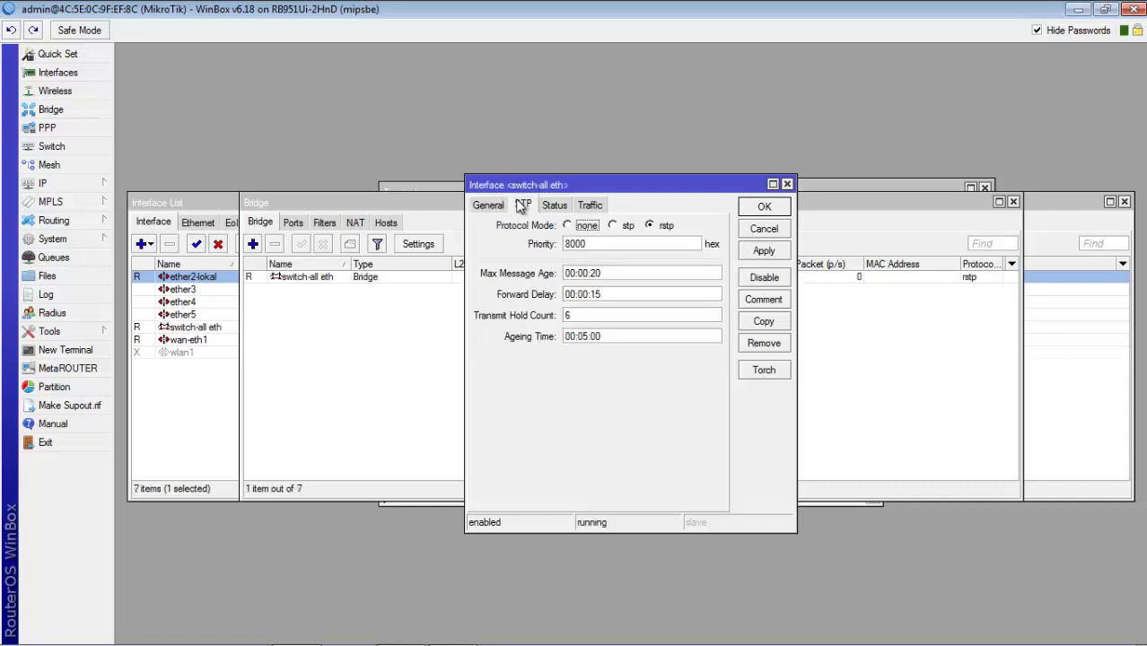
left_click(763, 208)
Add a bridge port for interface ether2-lokal on bridge switch-all eth and apply it.
left_click(296, 223)
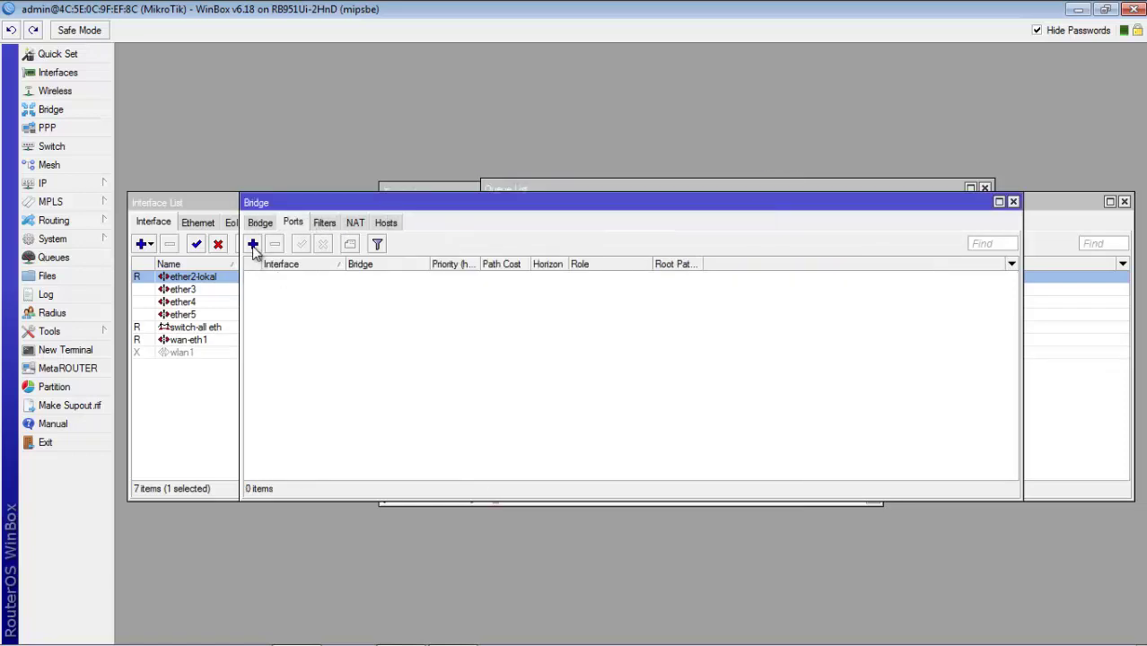
left_click(253, 244)
left_click(582, 256)
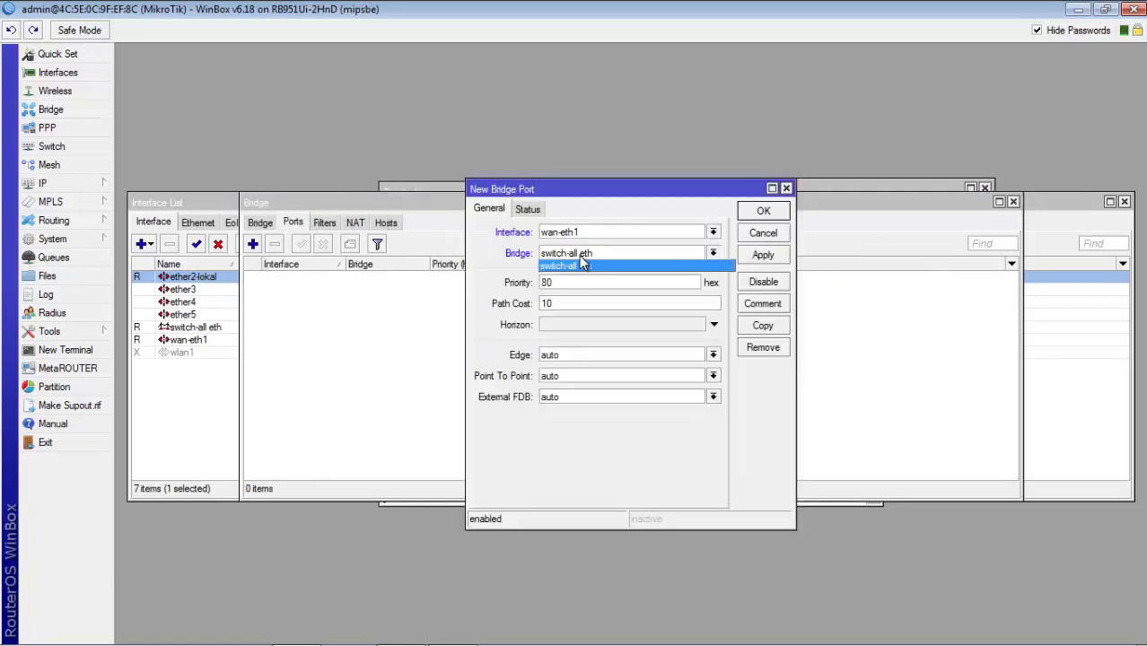
left_click(642, 233)
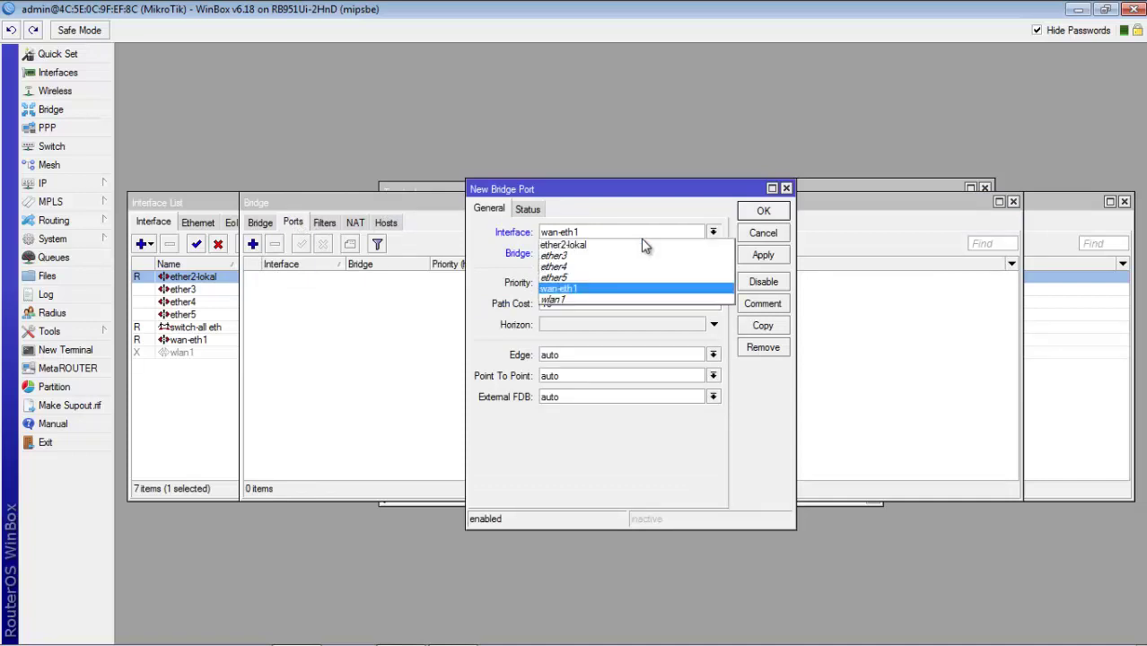
left_click(617, 248)
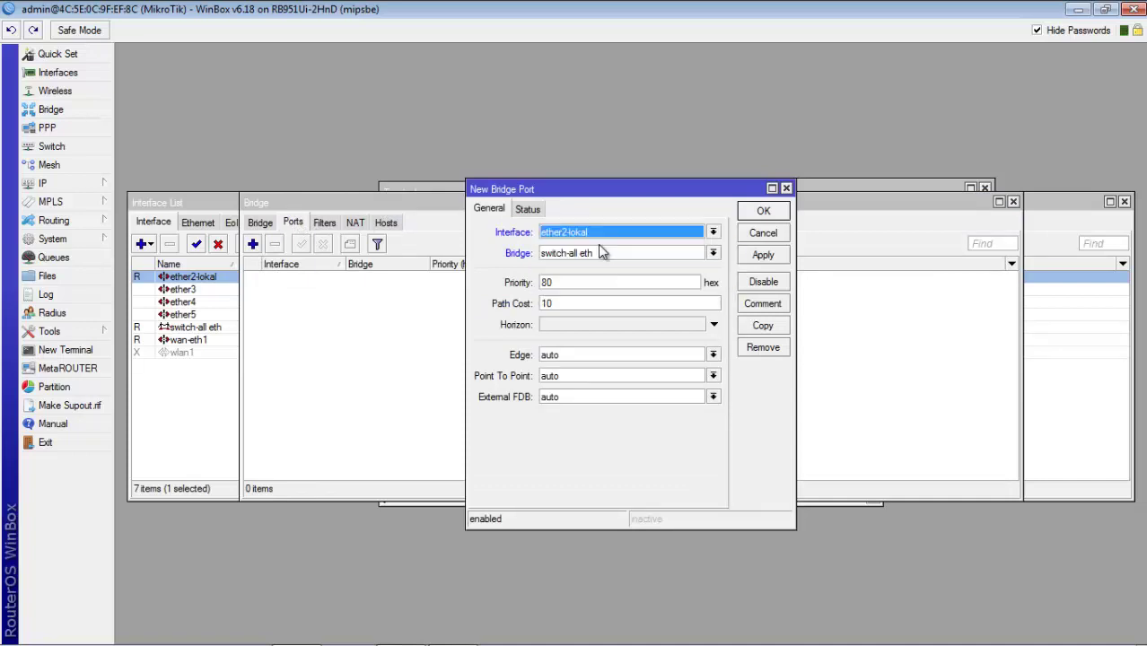
left_click(761, 259)
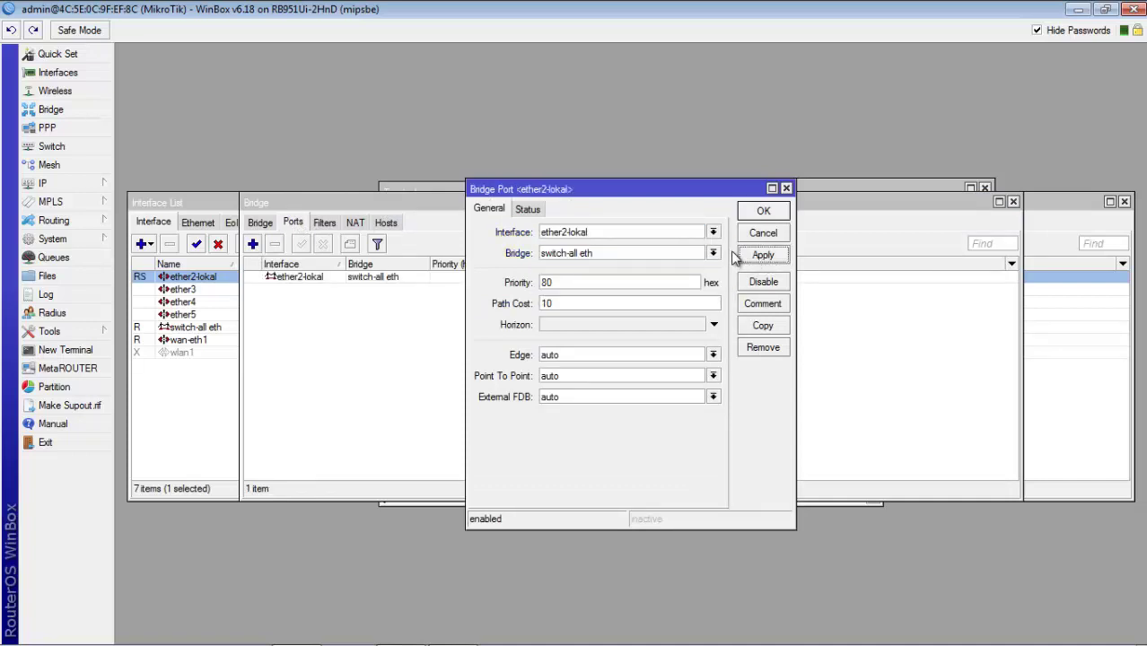
Copy the ether2-lokal bridge port into a new port for ether3 and apply it.
left_click(763, 326)
left_click(605, 251)
left_click(587, 276)
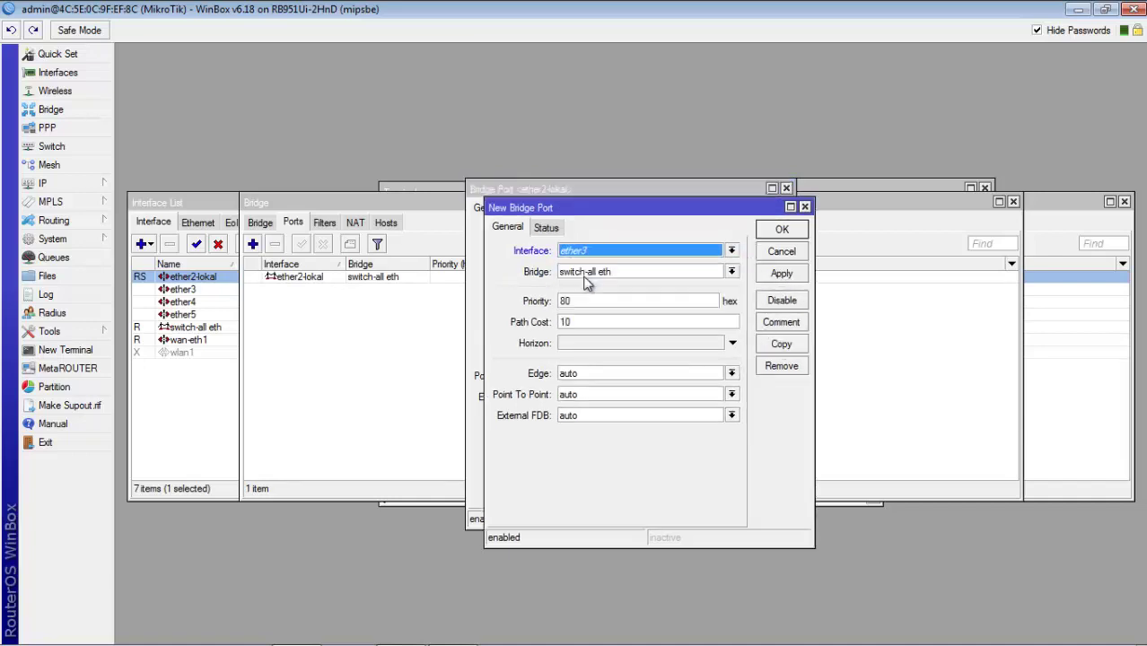
left_click(794, 279)
Copy the ether3 bridge port into a new port for ether4 and apply it.
left_click(781, 344)
left_click(618, 270)
left_click(605, 303)
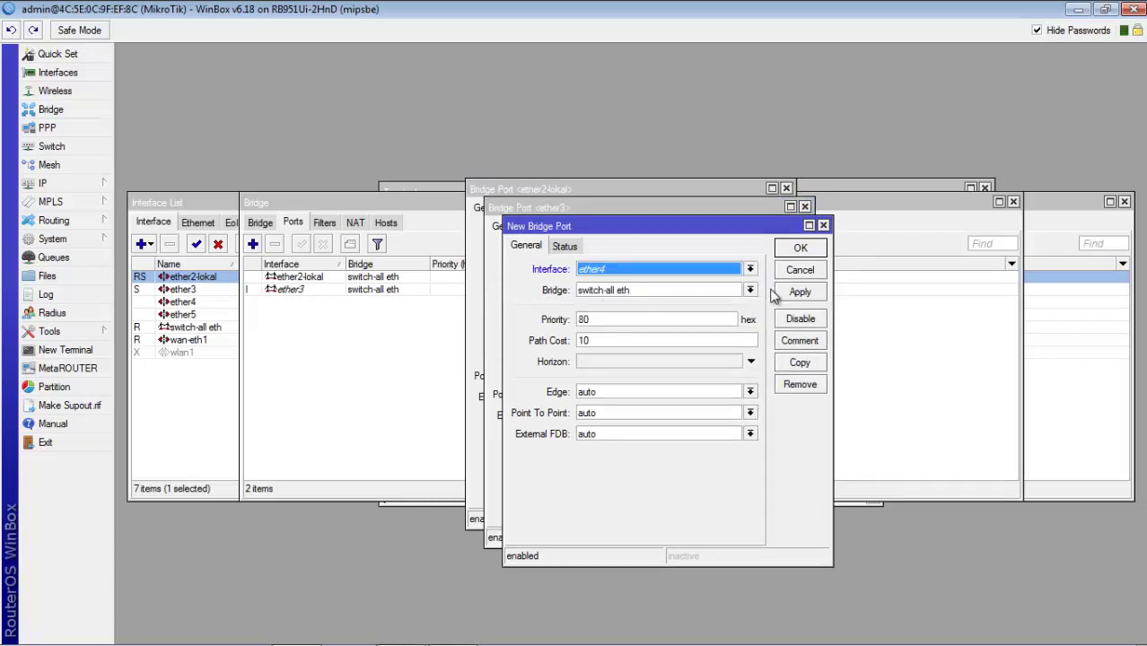
left_click(800, 293)
Copy the ether4 bridge port into a new port for ether5, apply it, and close all the bridge port dialogs.
left_click(800, 363)
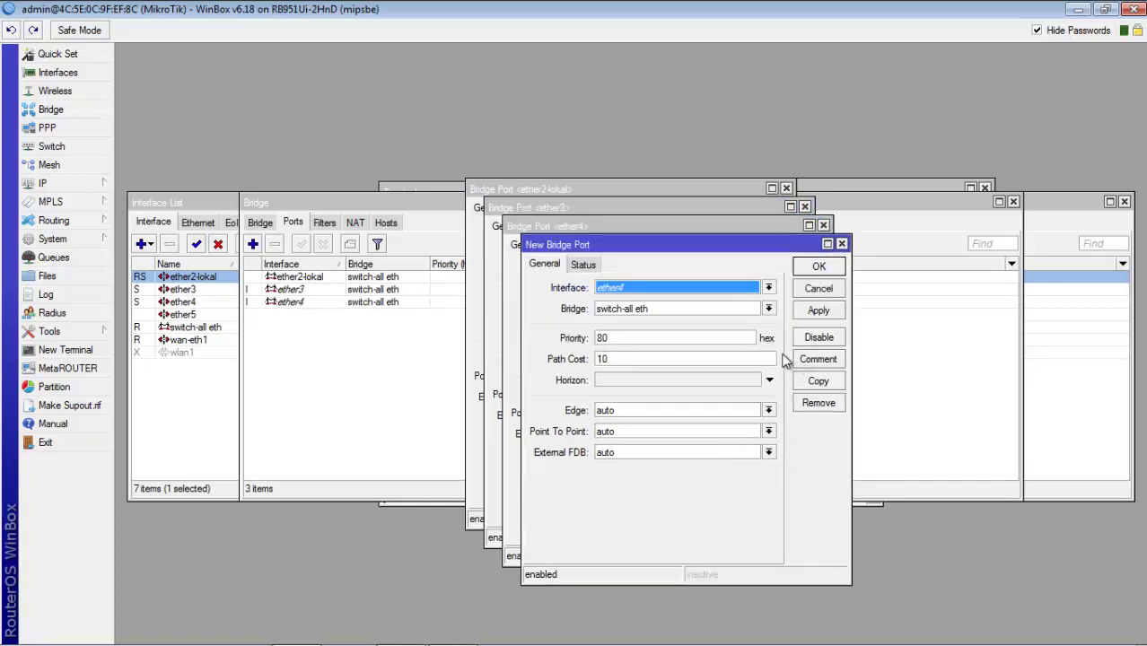
left_click(623, 289)
left_click(628, 337)
left_click(805, 312)
left_click(808, 288)
left_click(796, 268)
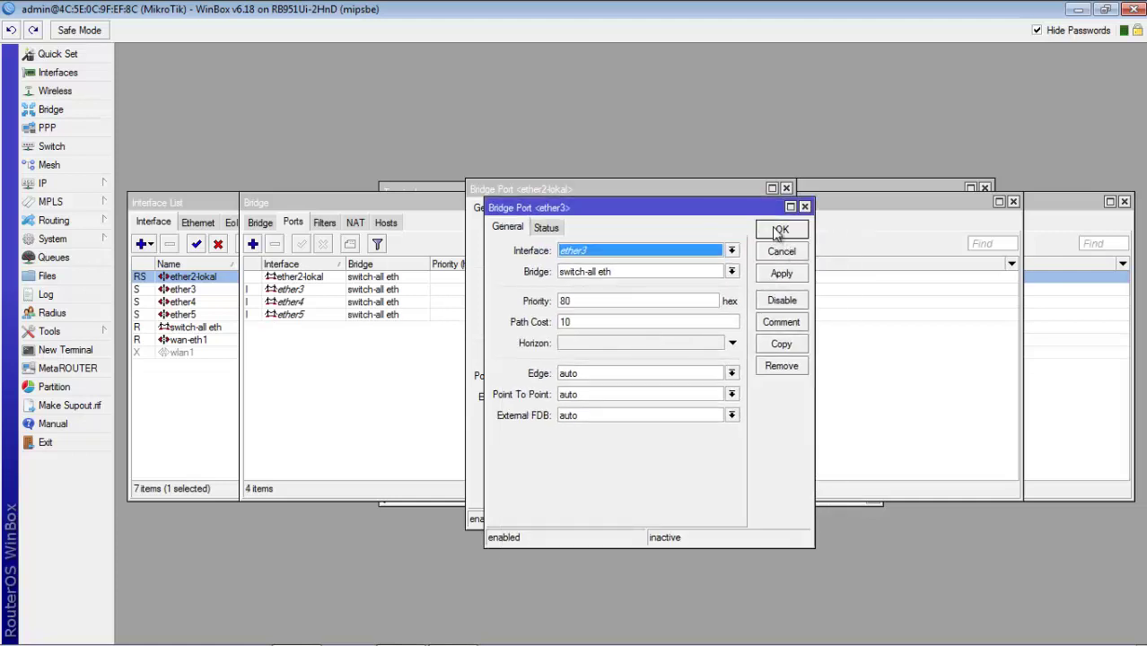
left_click(781, 229)
left_click(763, 232)
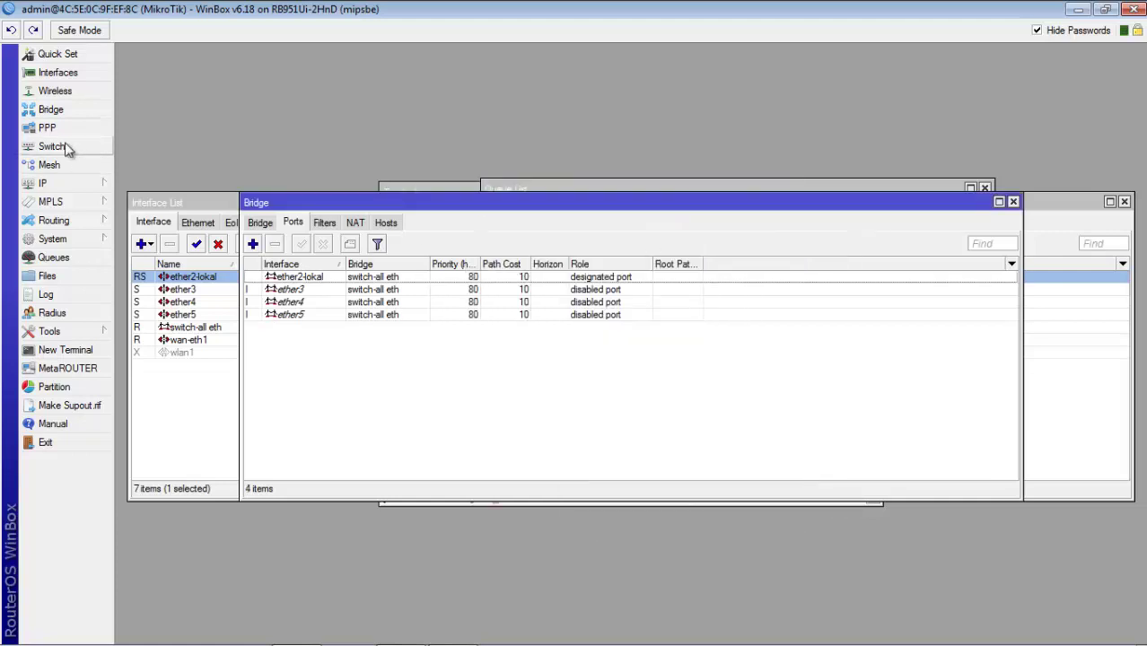
Change the interface of IP address 11.12.6.1/24 to switch-all eth and save it.
left_click(74, 186)
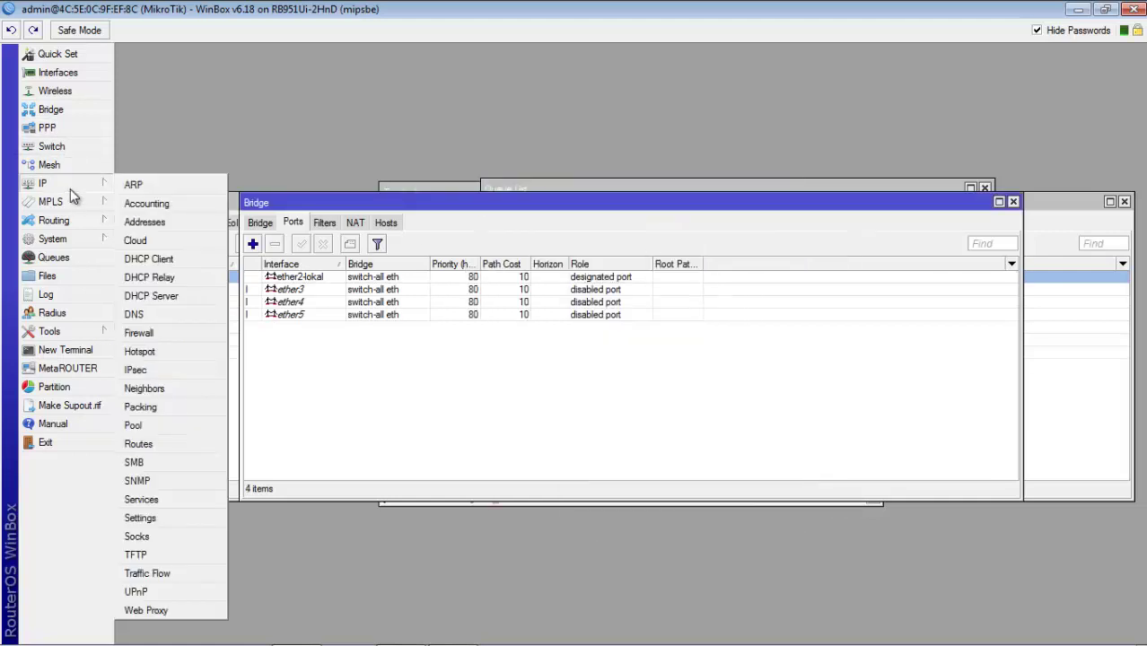
left_click(139, 223)
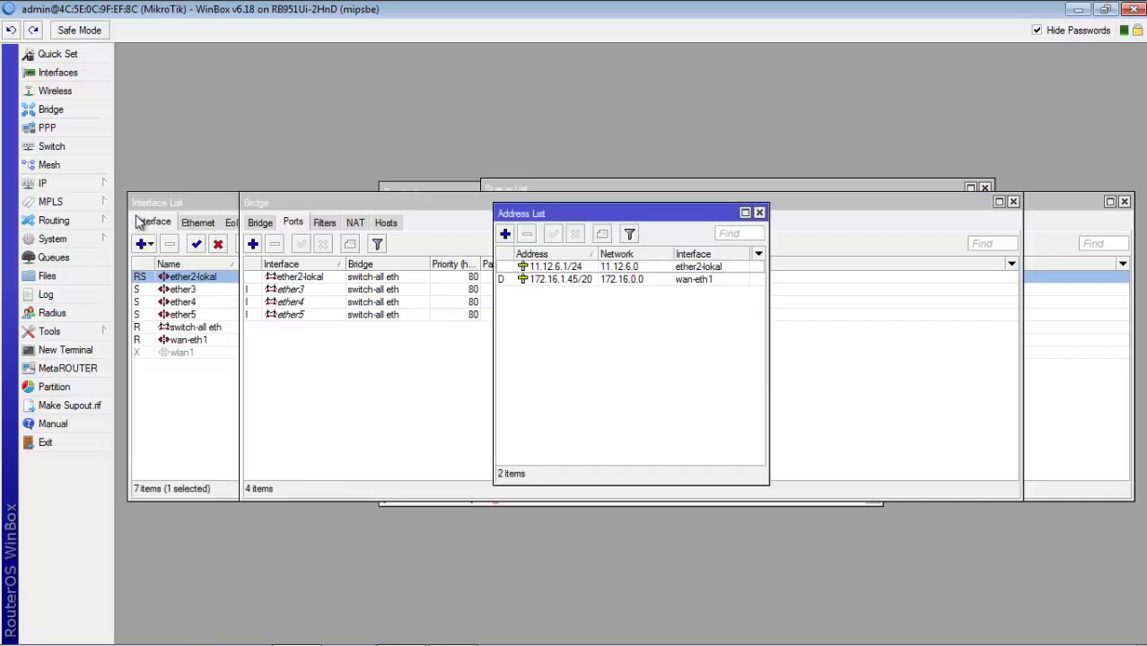
double_click(551, 267)
left_click(619, 320)
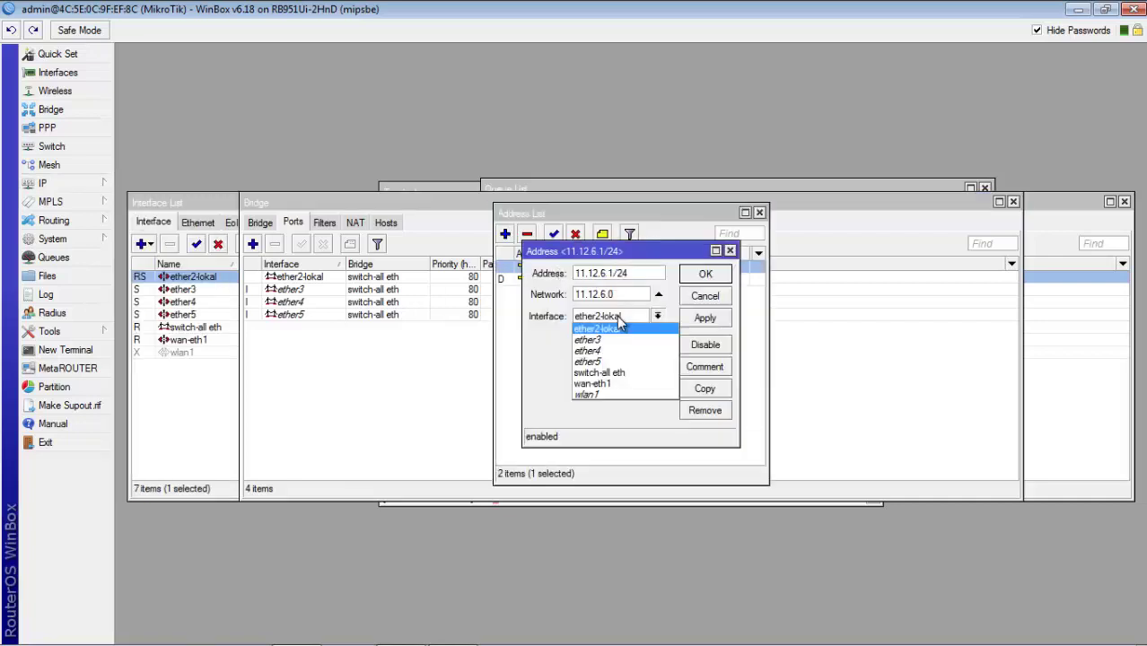
left_click(613, 373)
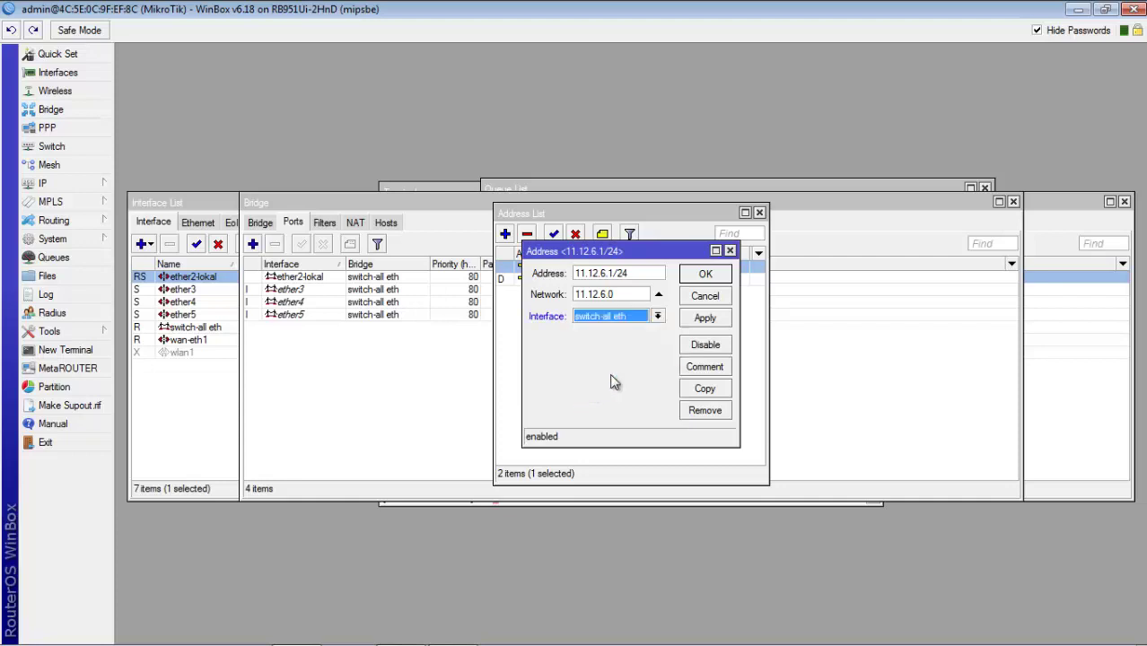
left_click(693, 318)
left_click(705, 277)
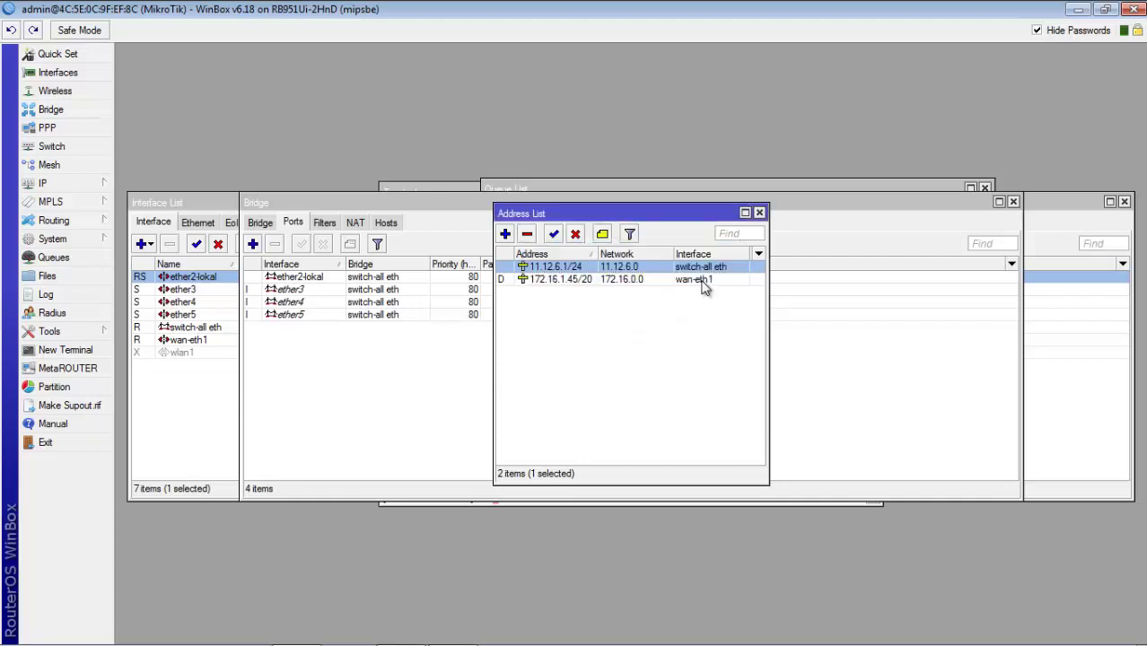
Start the DHCP server setup and choose switch-all eth as the server interface.
left_click(79, 182)
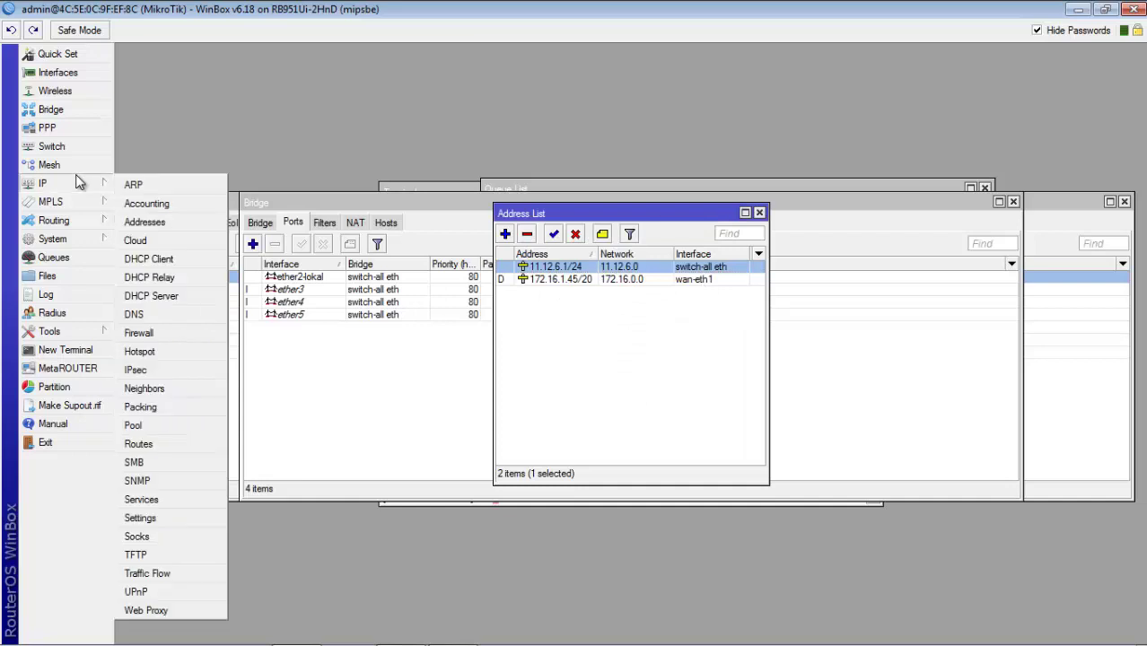
left_click(170, 296)
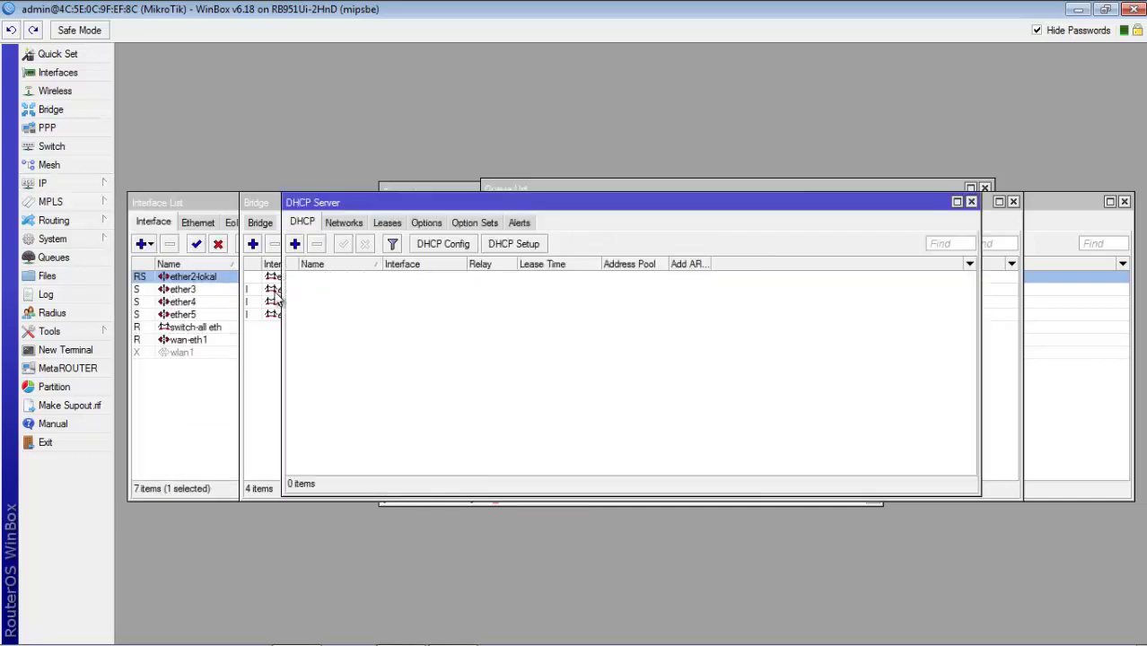
left_click(517, 246)
left_click(683, 343)
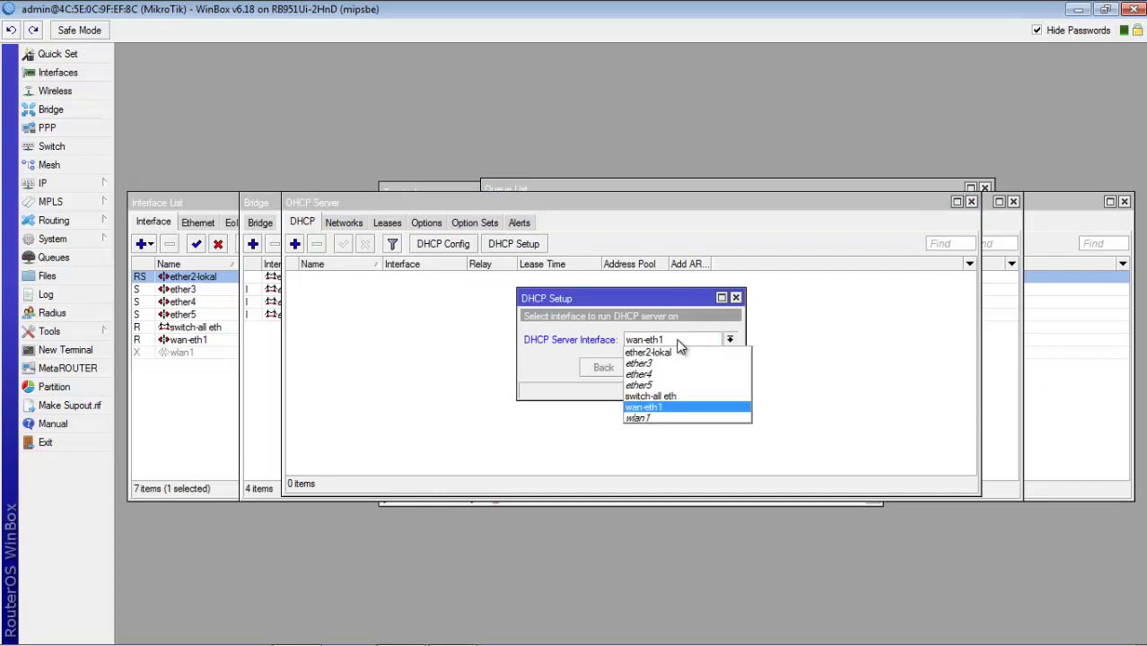
left_click(651, 398)
left_click(655, 374)
Accept the proposed DHCP network, gateway 11.12.6.1, address pool 11.12.6.2-11.12.6.254, and DNS servers 180.131.144.144 and 180.131.145.145.
left_click(653, 375)
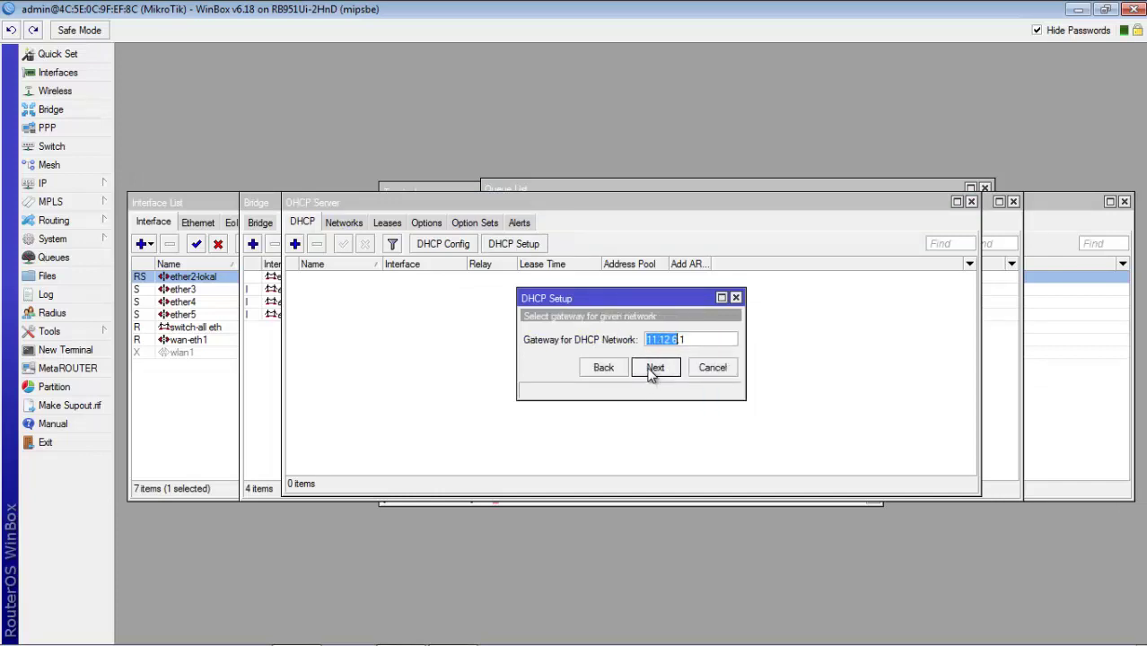
left_click(653, 375)
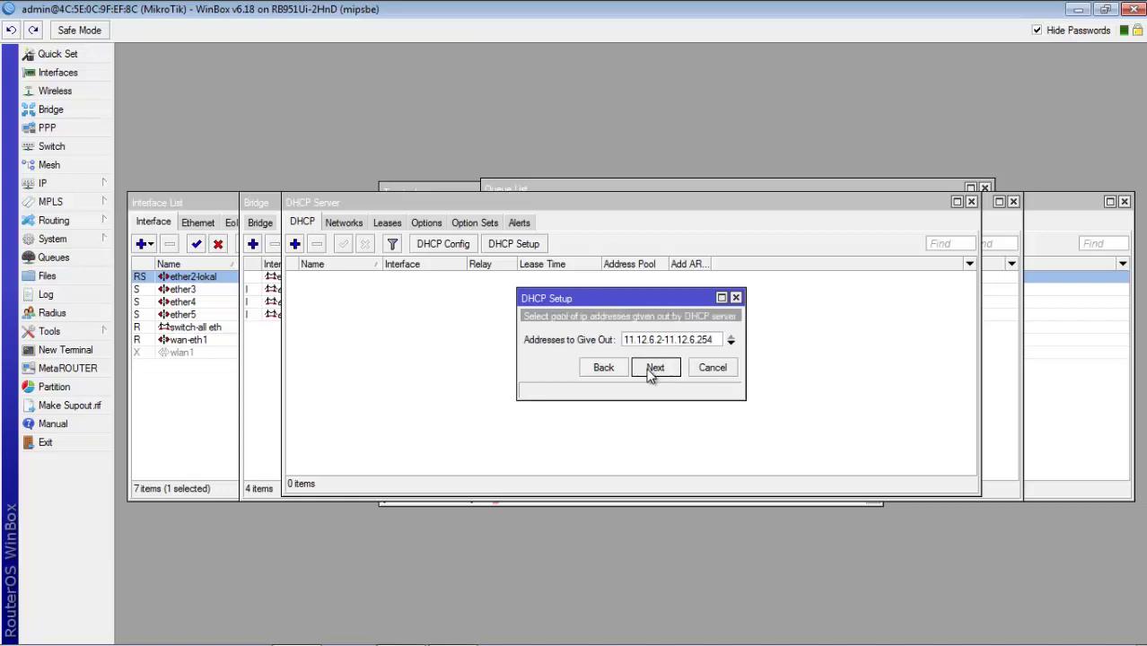
left_click(653, 375)
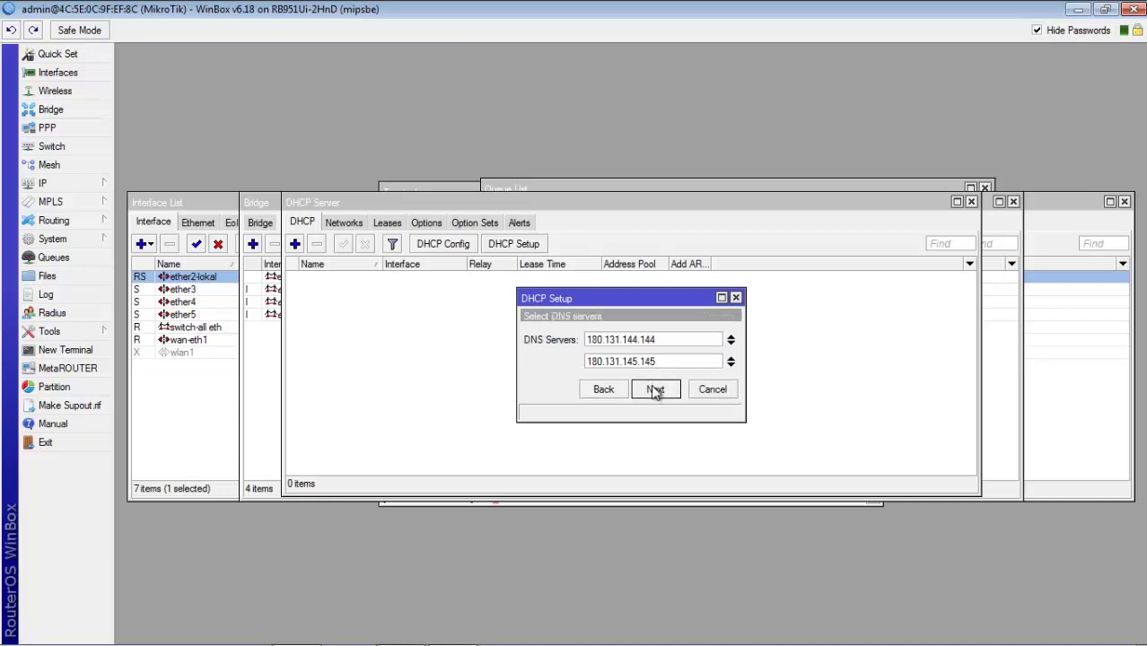
left_click(654, 389)
Set the DHCP lease time to 00:30:00 and finish the setup.
double_click(584, 339)
key("Delete")
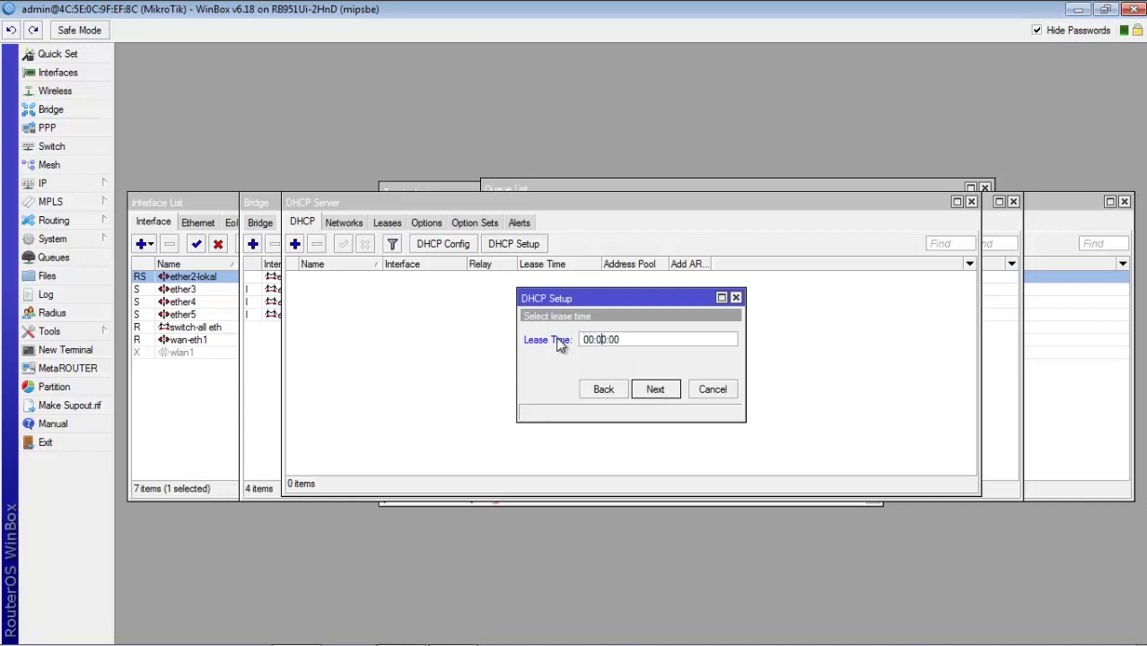
left_click(654, 389)
key("Return")
Switch to the Windows Network and Sharing Center, view the Local Area Connection's network details, and open the connection's properties.
mouse_move(1095, 631)
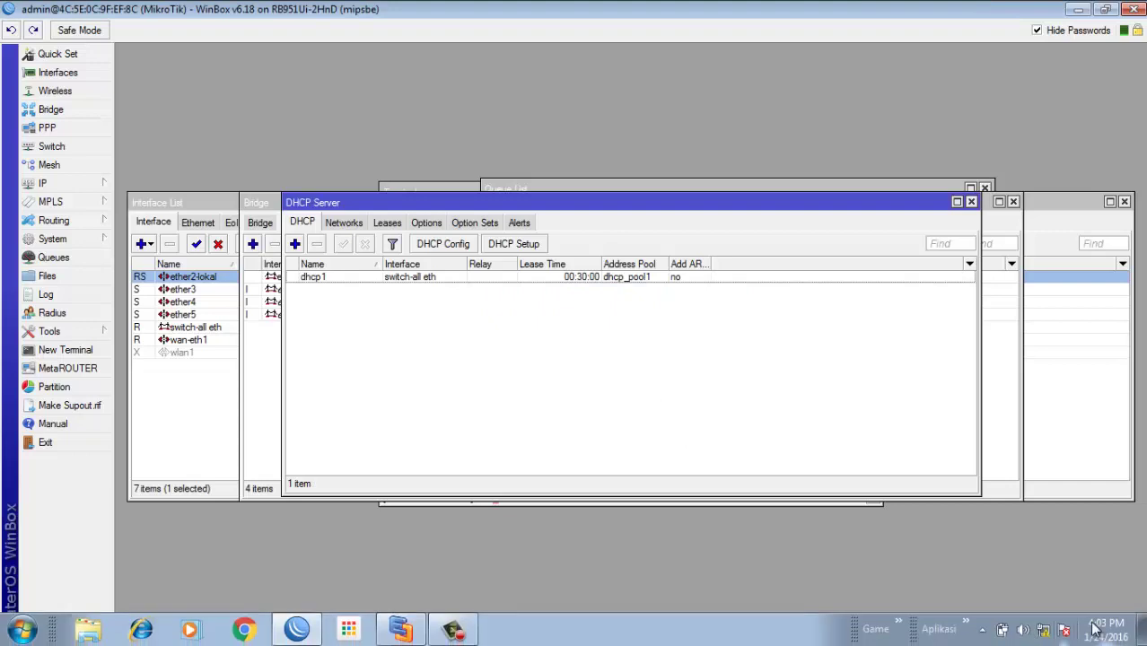
left_click(1043, 633)
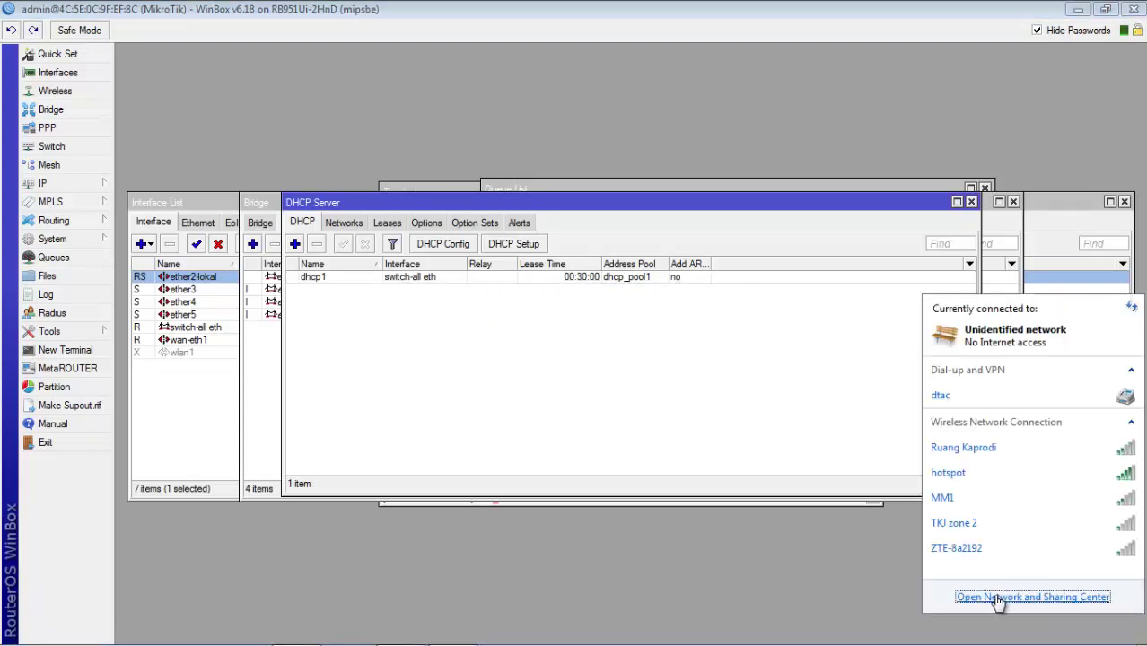
left_click(996, 598)
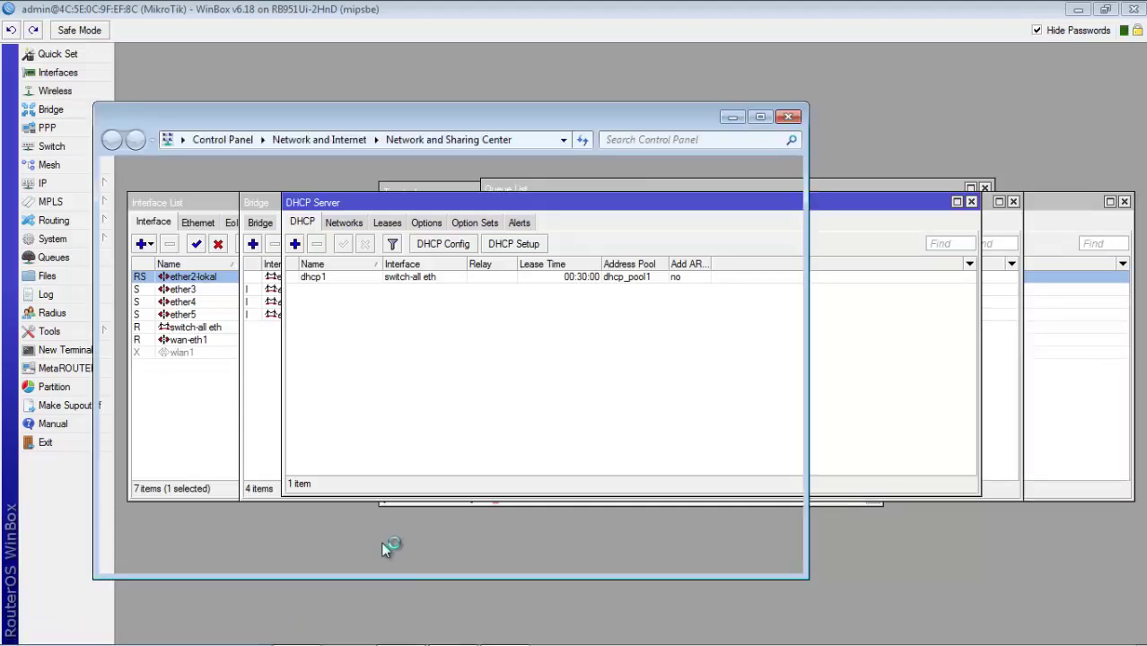
left_click(709, 308)
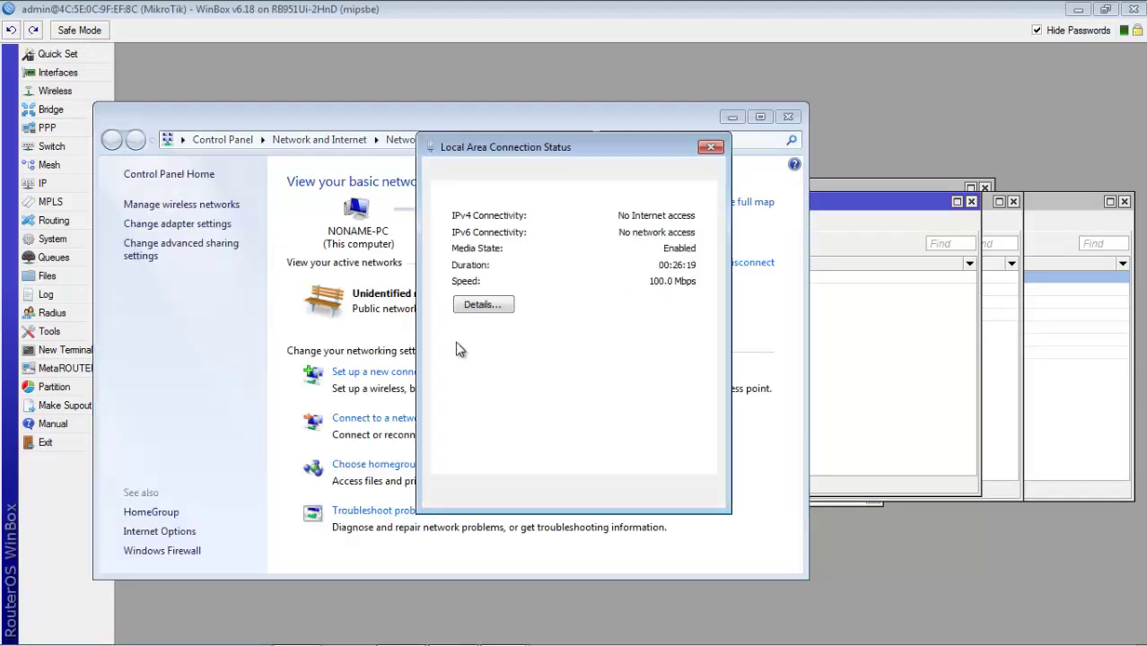
left_click(465, 306)
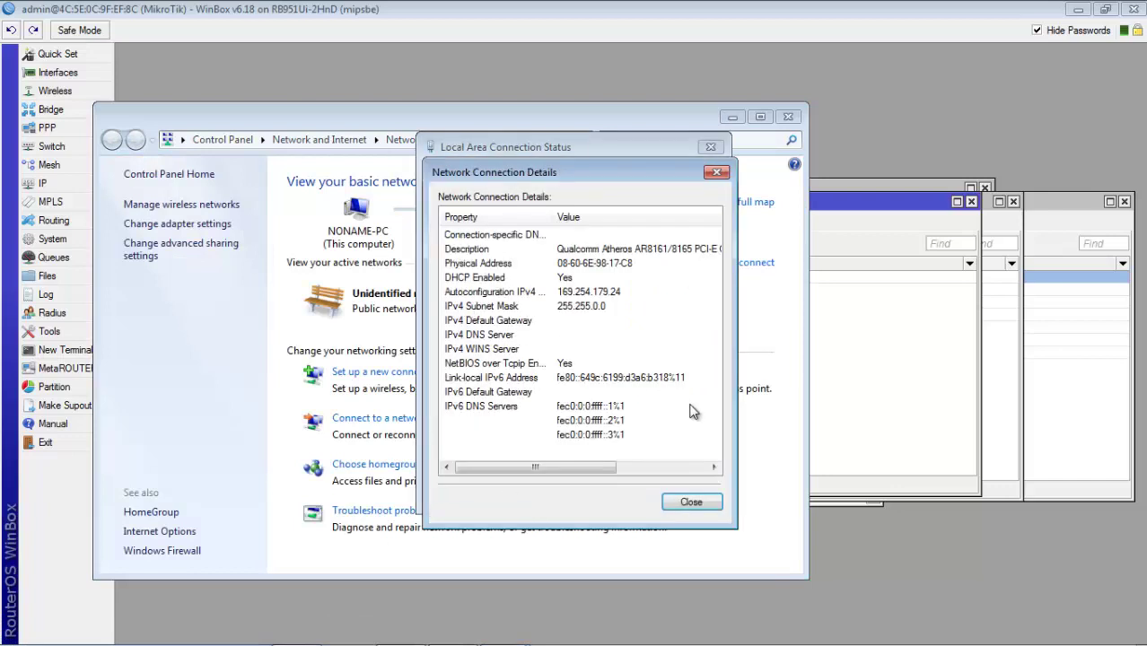
left_click(691, 501)
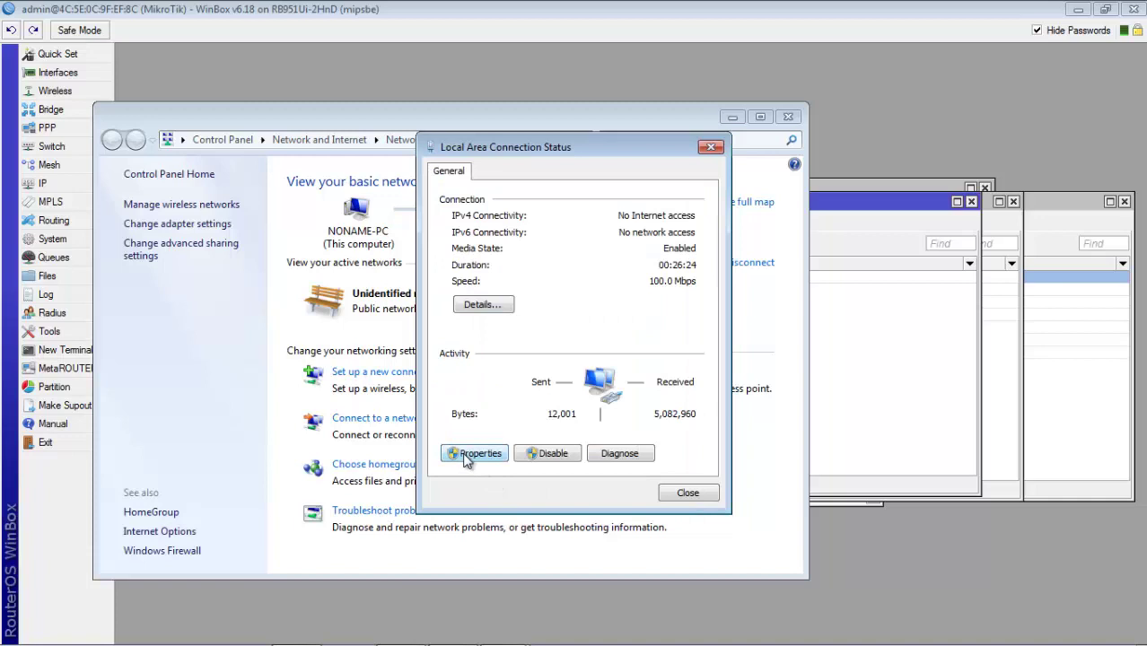
left_click(466, 456)
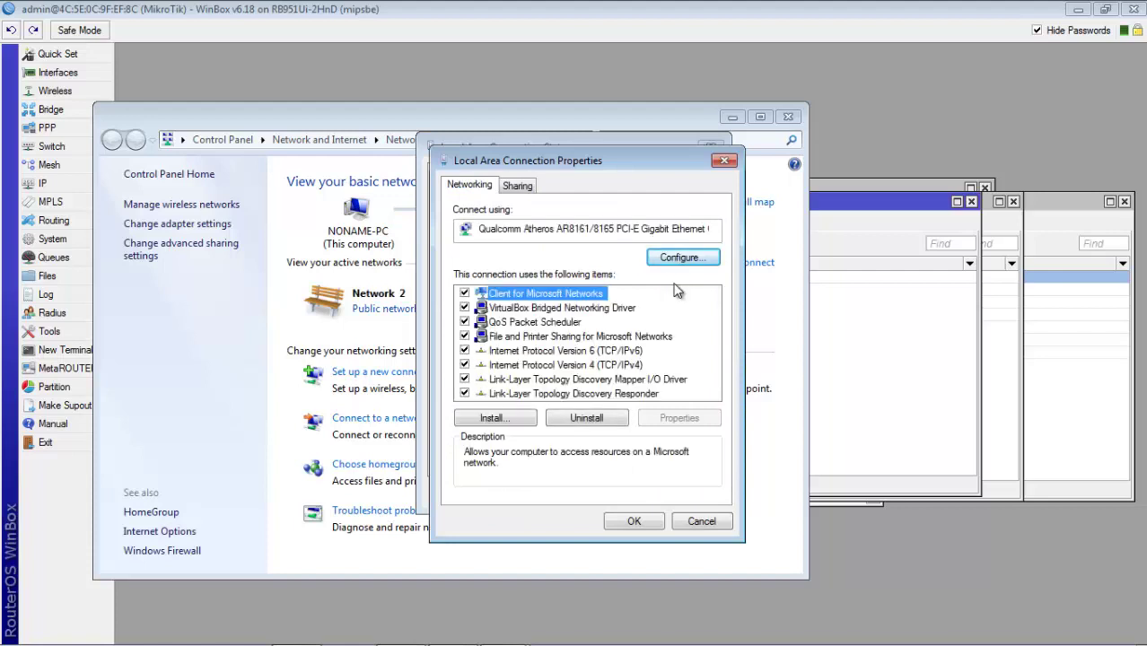
Select Internet Protocol Version 4 (TCP/IPv4) in the connection's properties, and close the Local Area Connection properties and status dialogs.
left_click(594, 365)
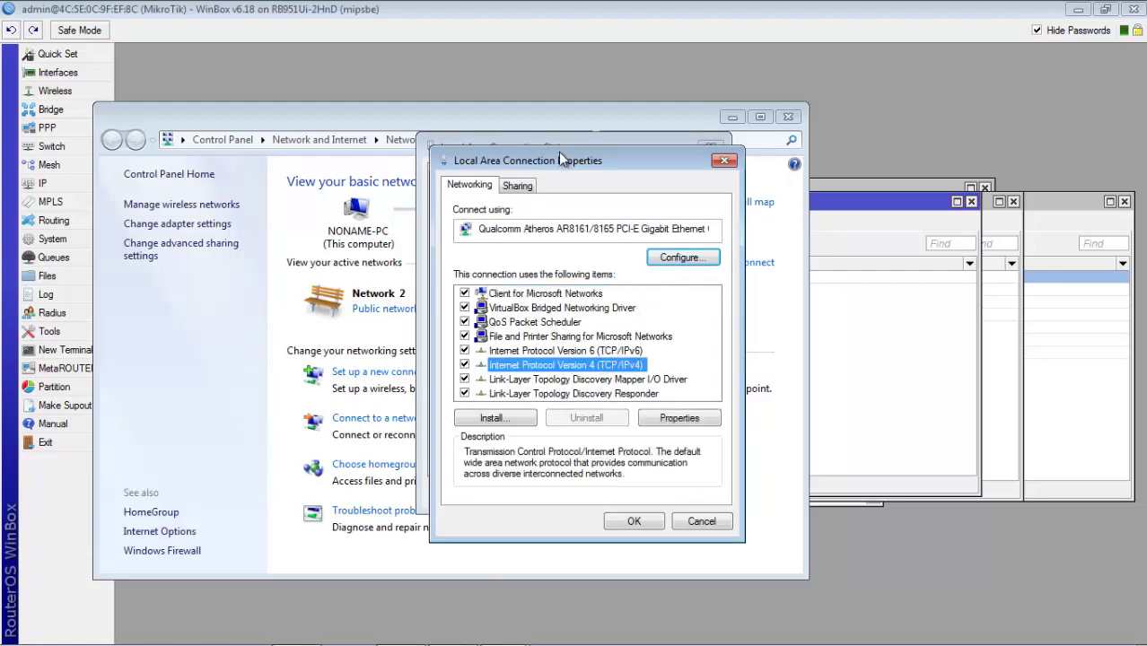
left_click_drag(560, 161, 867, 224)
left_click(320, 346)
left_click(1019, 582)
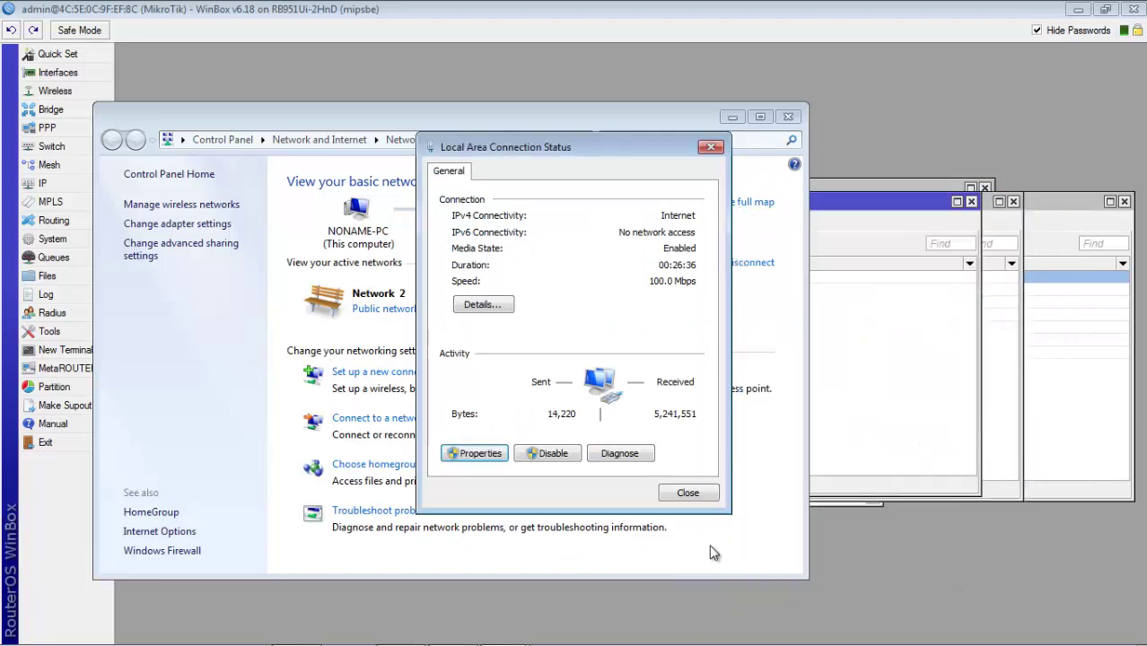
left_click(685, 496)
mouse_move(774, 642)
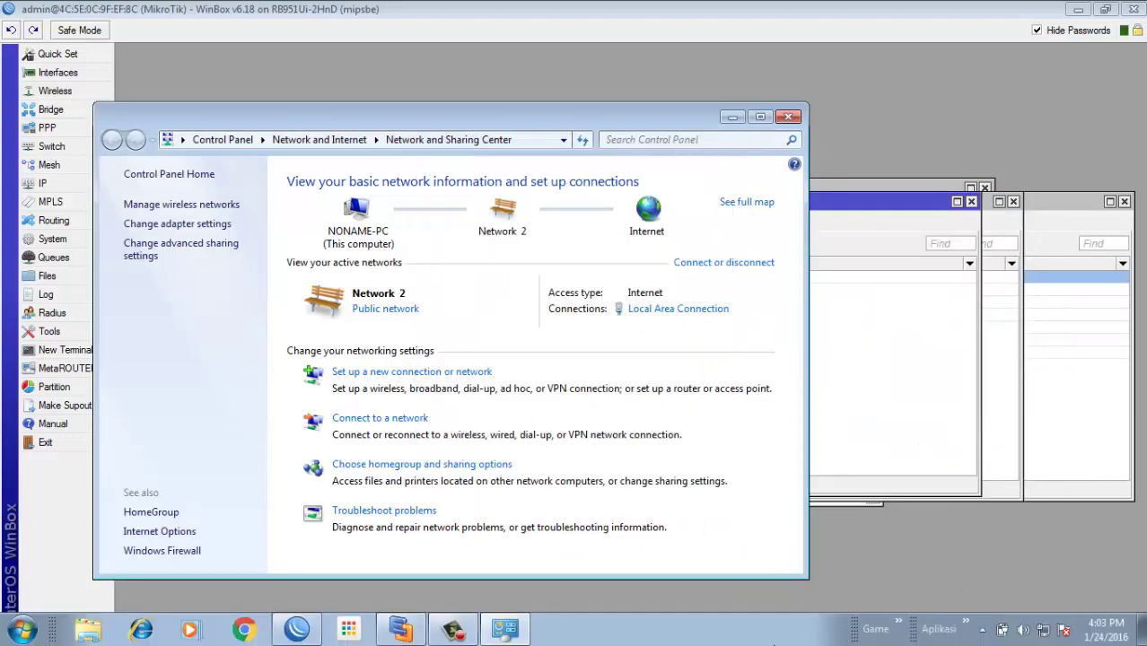
Launch Chrome and open Internet Download Manager, dismissing its tip of the day.
left_click(243, 629)
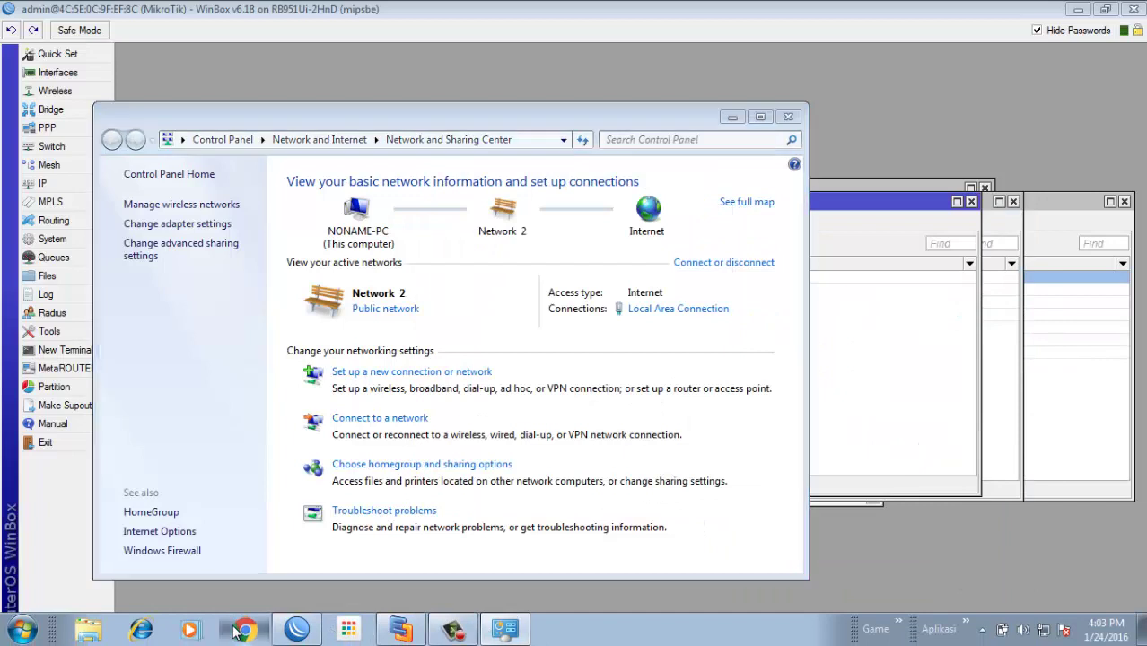
left_click(982, 630)
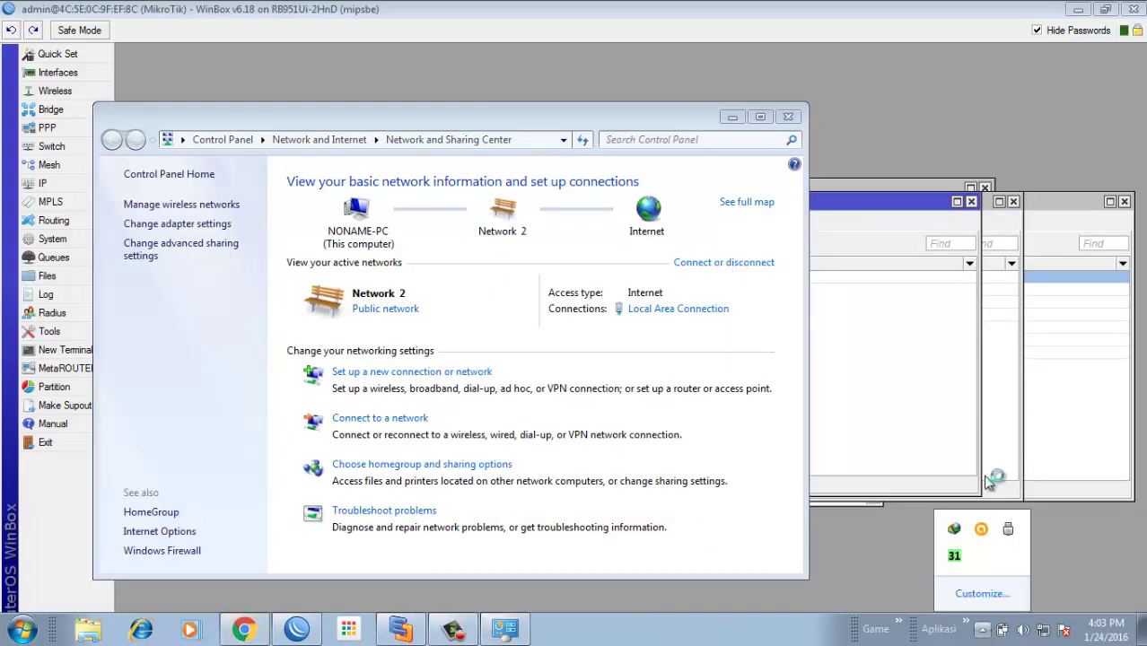
left_click(961, 553)
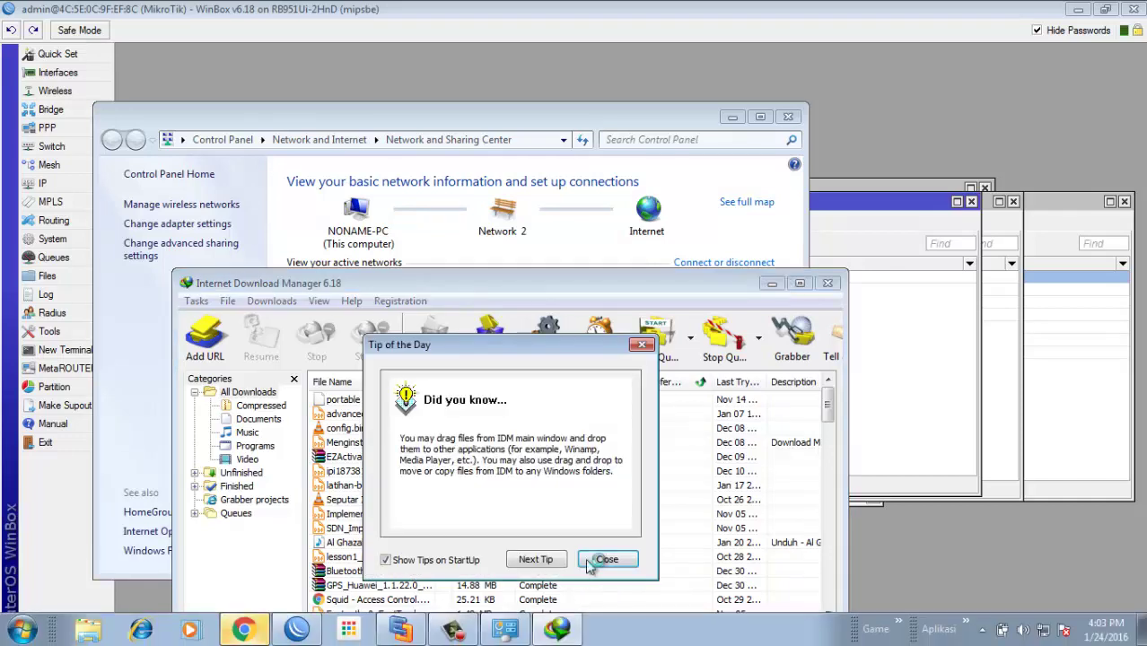
left_click(603, 560)
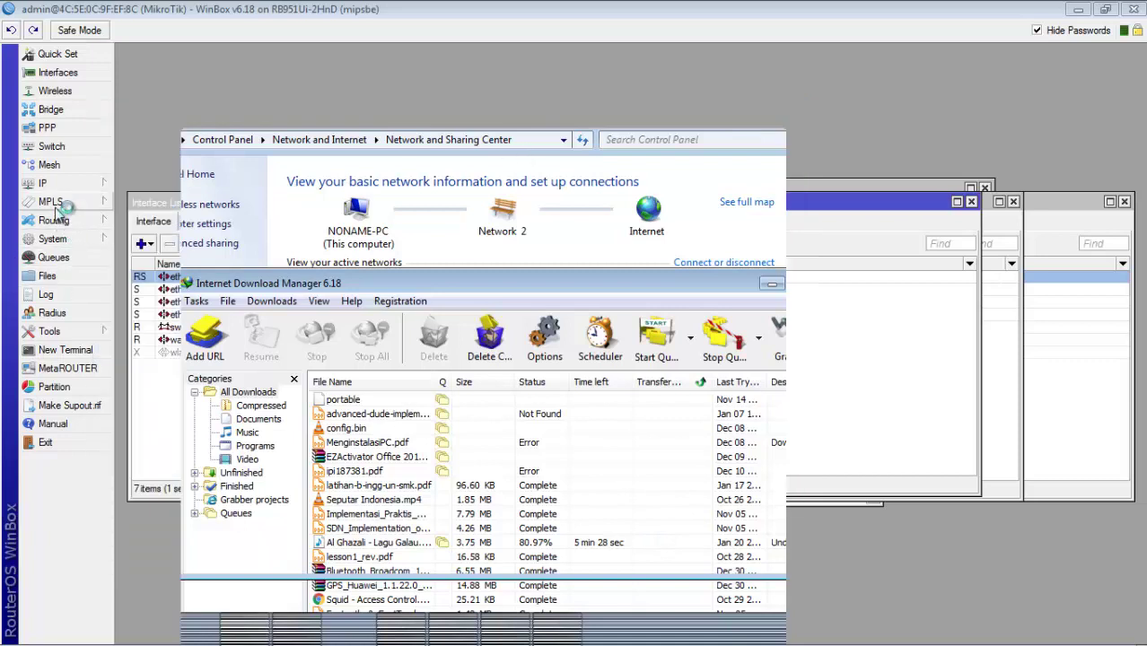
Switch back to WinBox, show the firewall's mangle rules in a maximized window, and examine both rules' byte and packet counters.
left_click(42, 183)
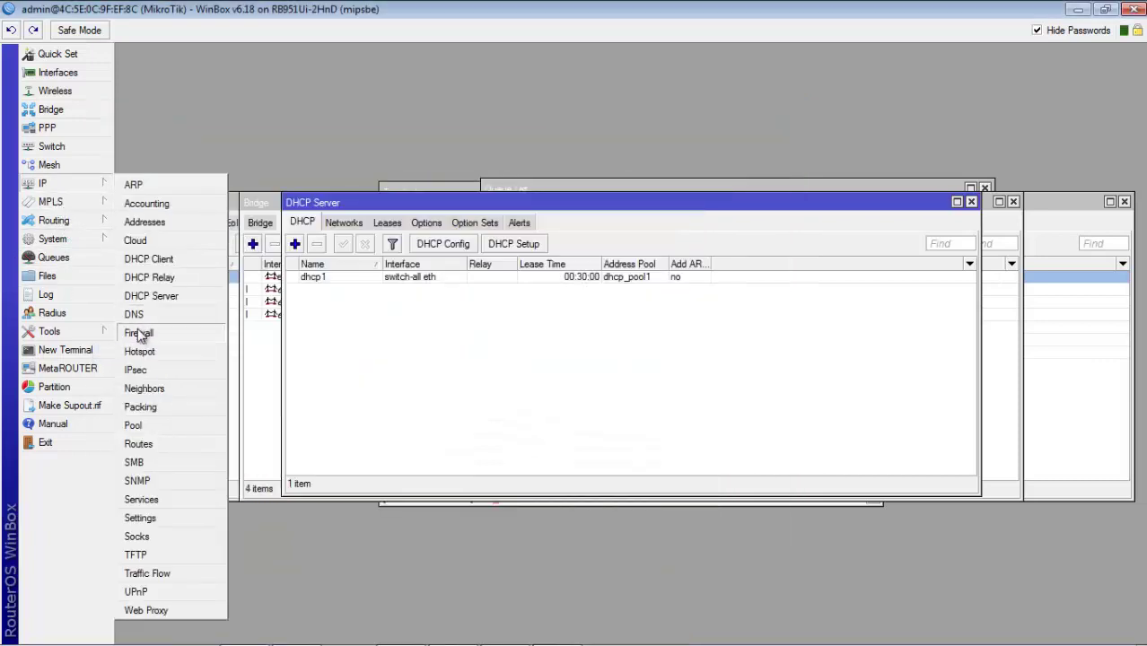
left_click(139, 332)
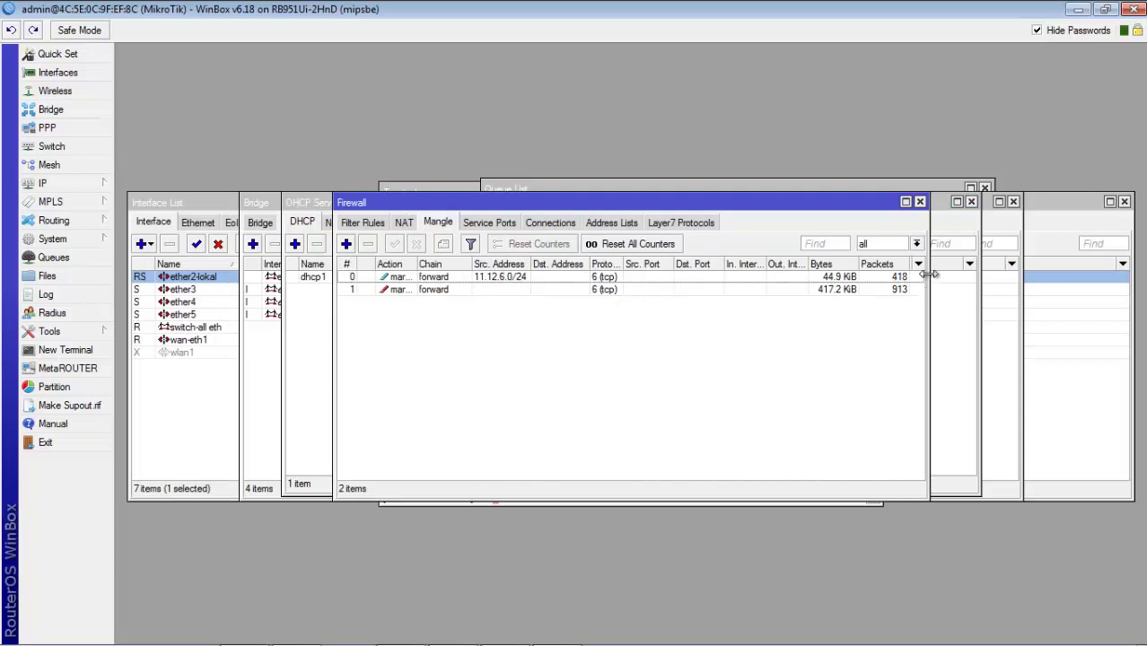
left_click(906, 202)
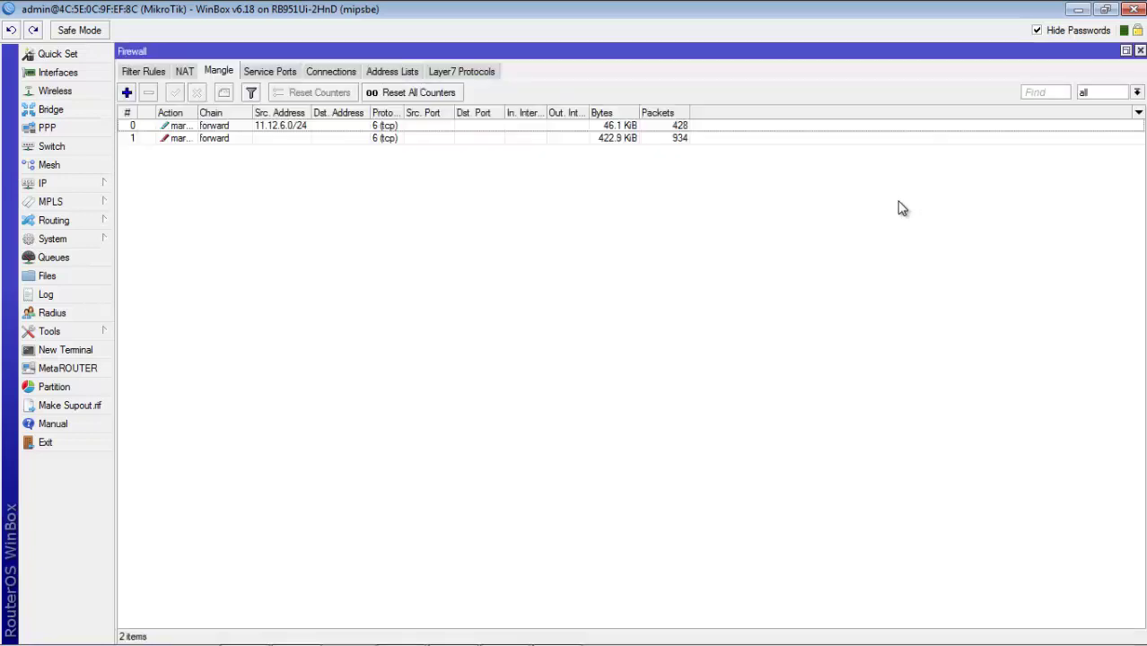
left_click(626, 127)
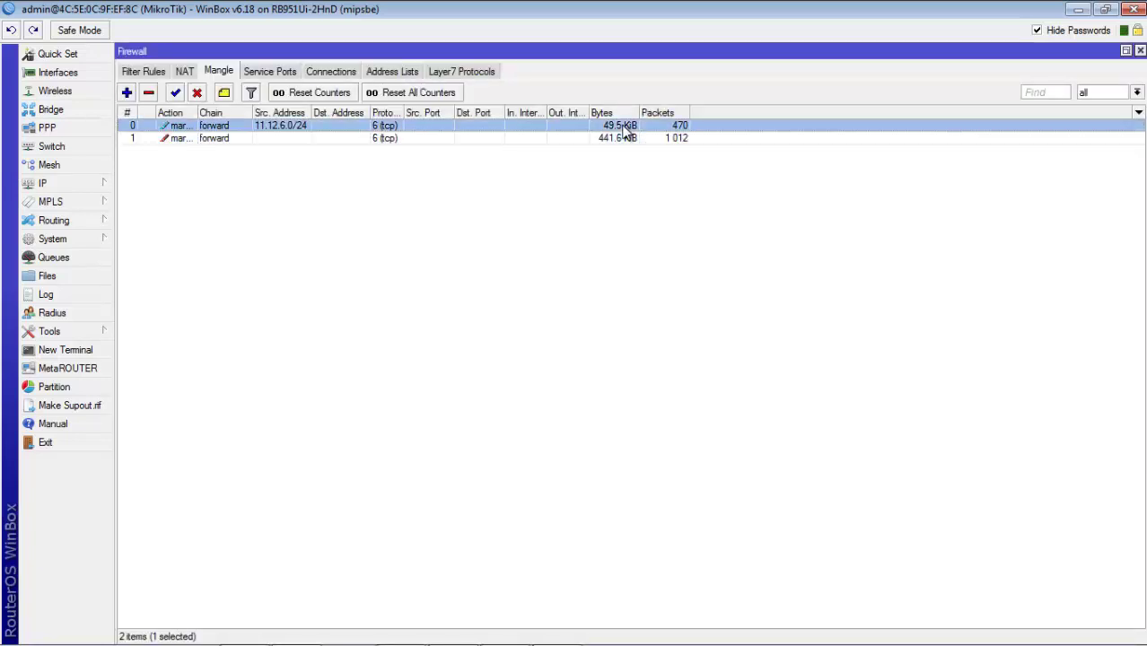
key("Down")
key("Up")
key("Down")
key("Up")
key("Down")
key("Up")
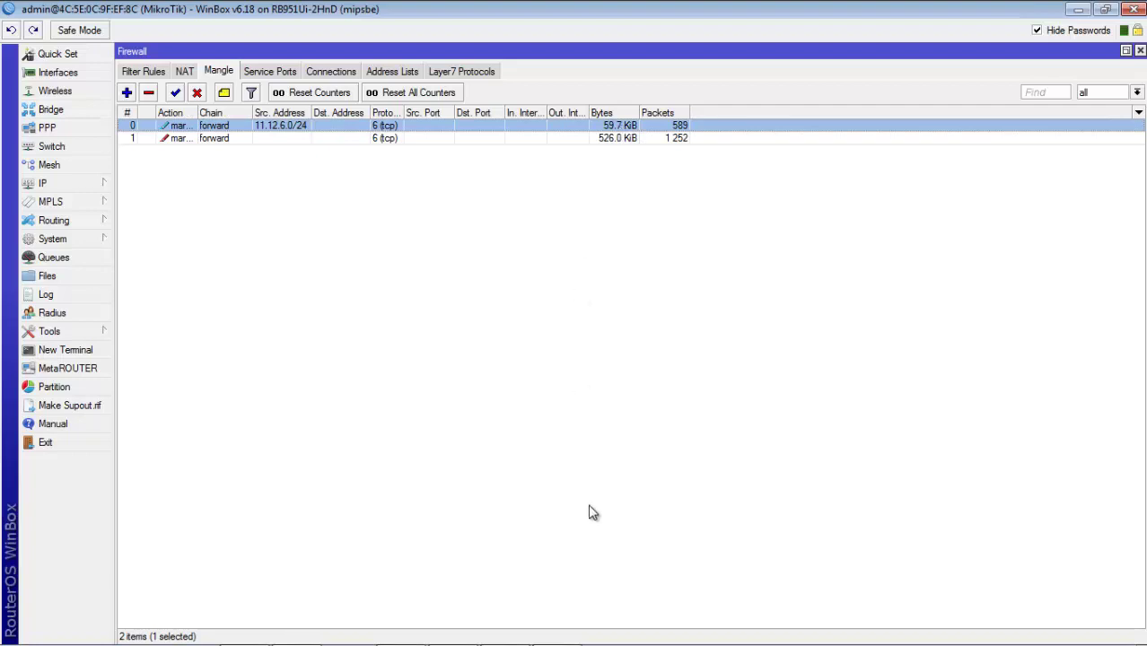
Switch to Internet Download Manager, resume the Al Ghazali - Lagu Galau.mp3 download, and dismiss the browser and progress windows that open.
left_click(553, 629)
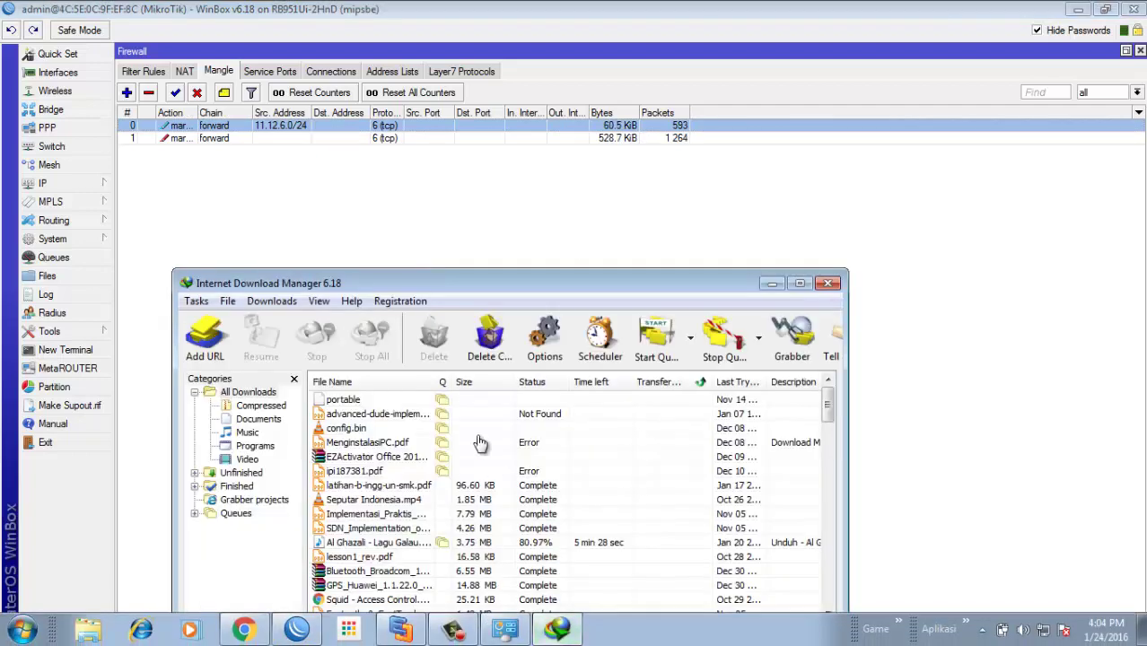
left_click_drag(670, 281, 834, 159)
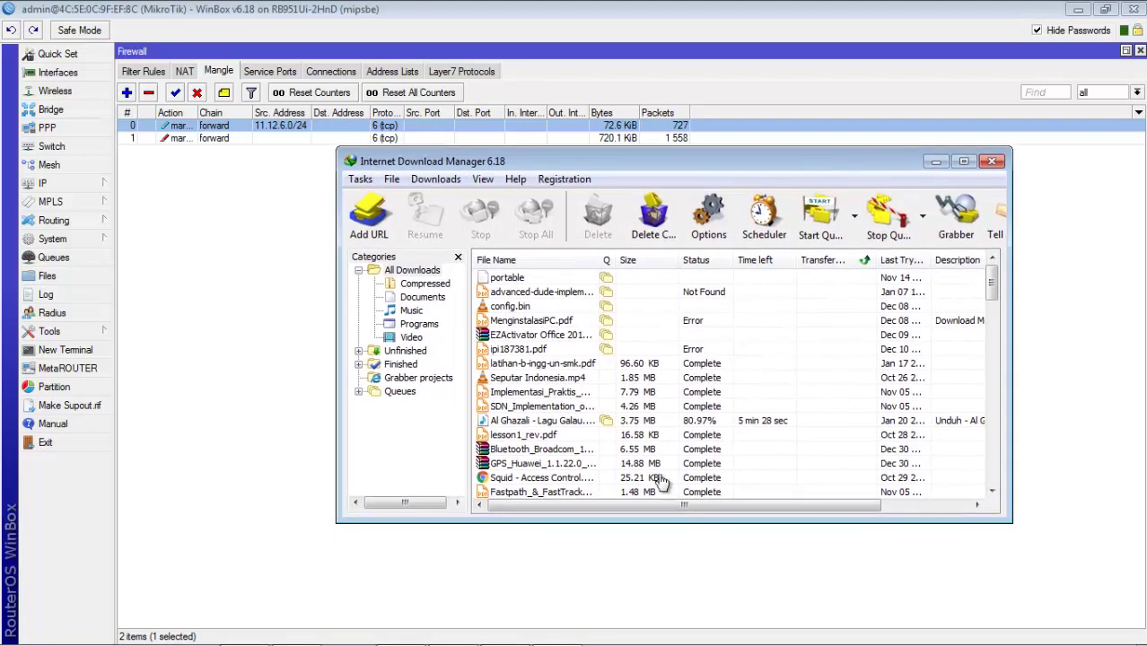
left_click(588, 420)
left_click(427, 212)
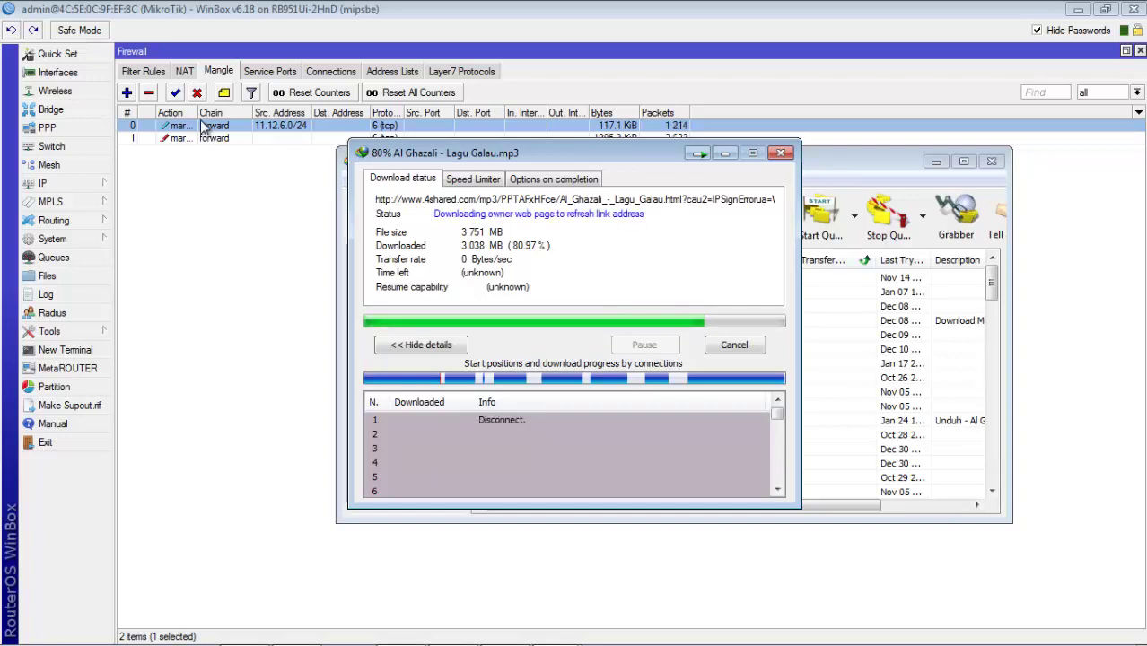
left_click(652, 400)
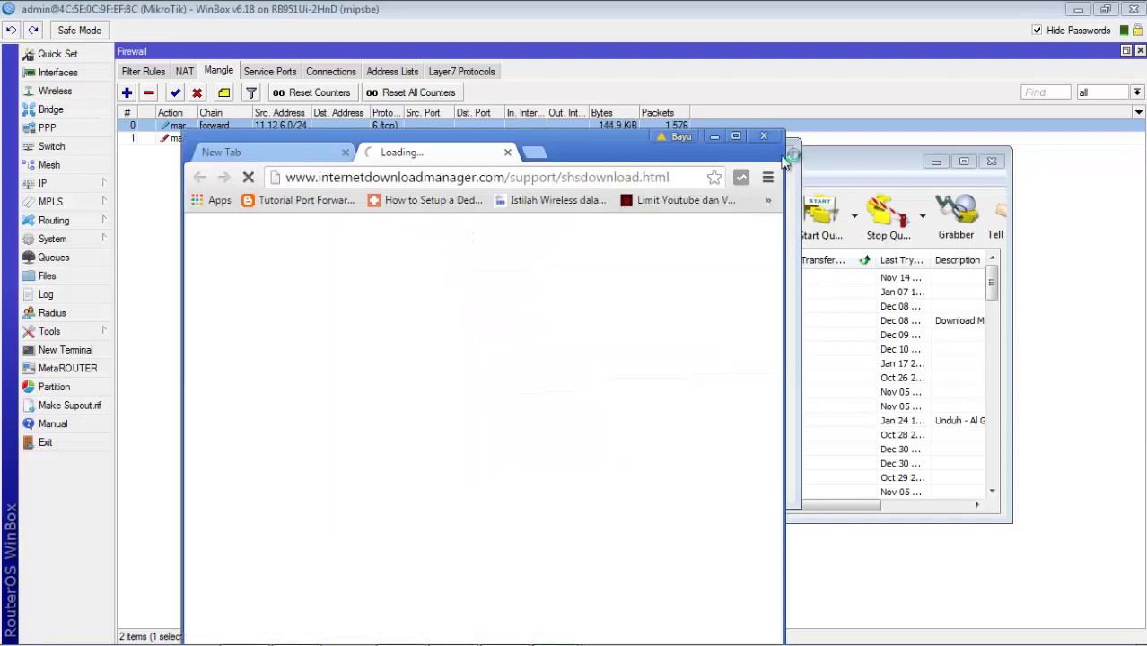
left_click(762, 139)
left_click(725, 152)
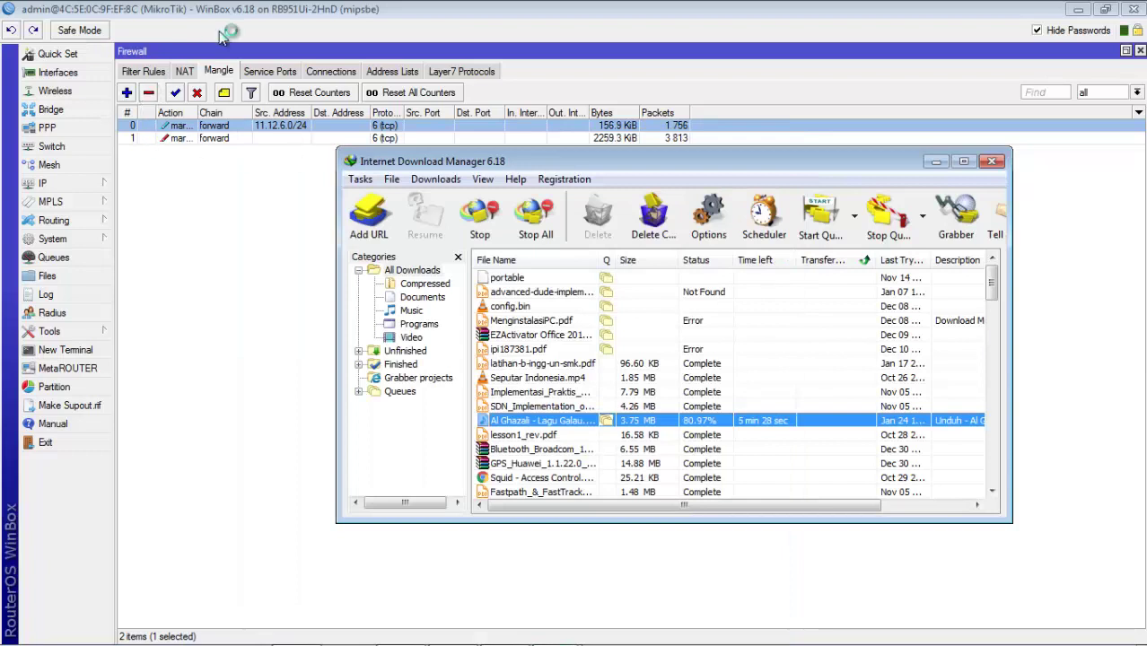
In WinBox, check the average rates of the download and upload queues in the queue tree and the second mangle rule's counters.
left_click(27, 256)
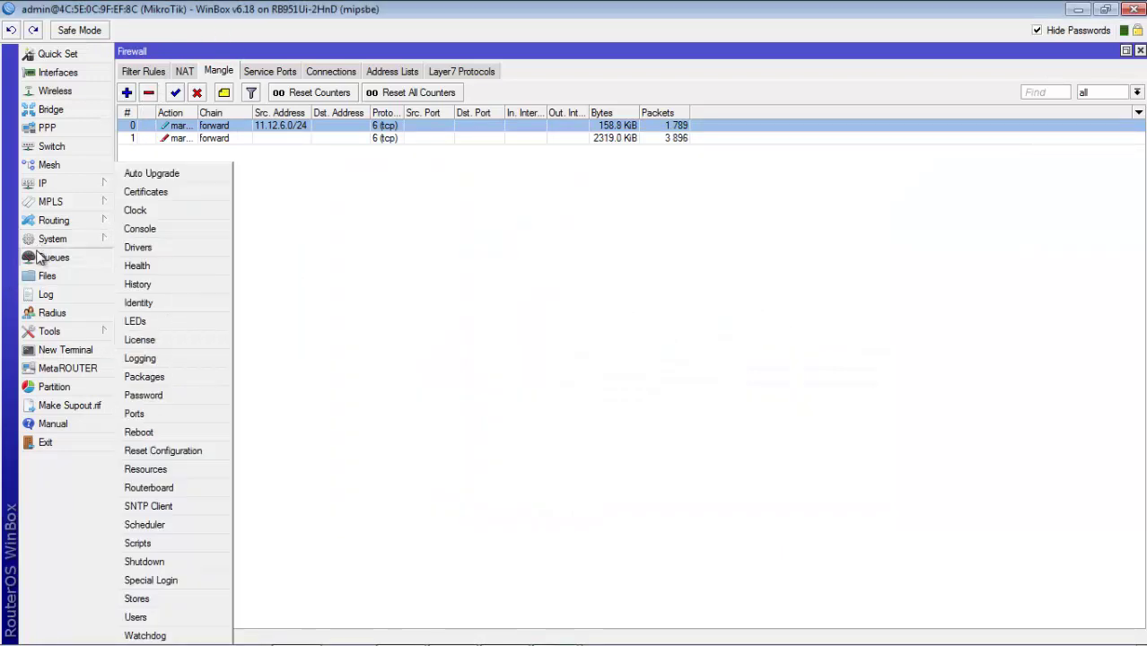
left_click(36, 256)
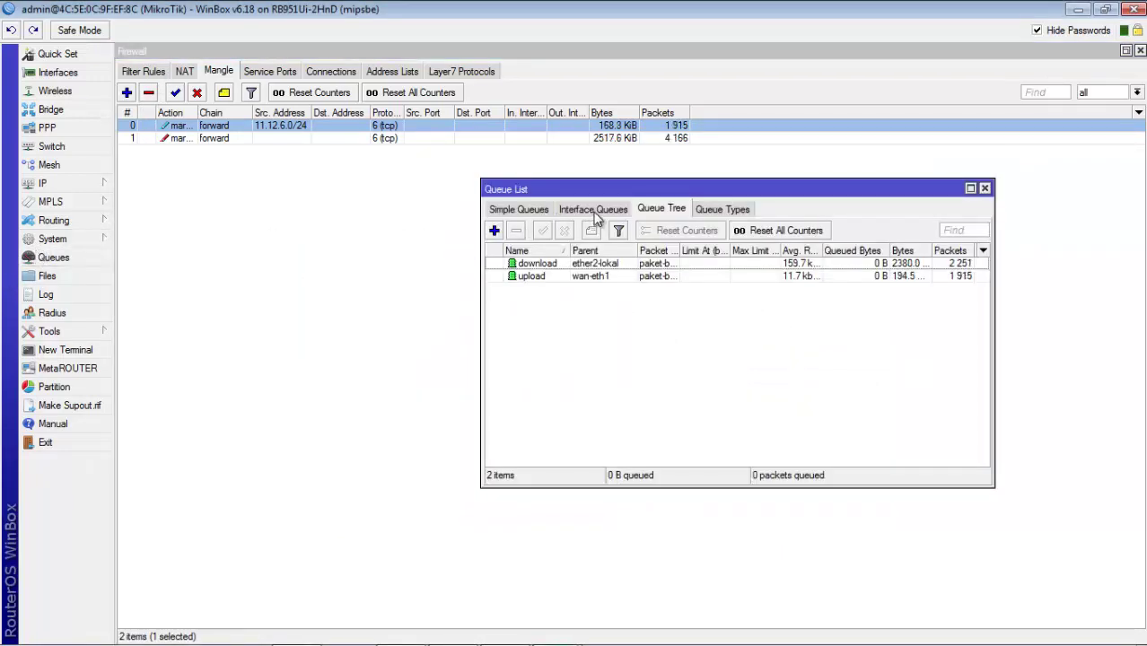
left_click(564, 275)
left_click(564, 264)
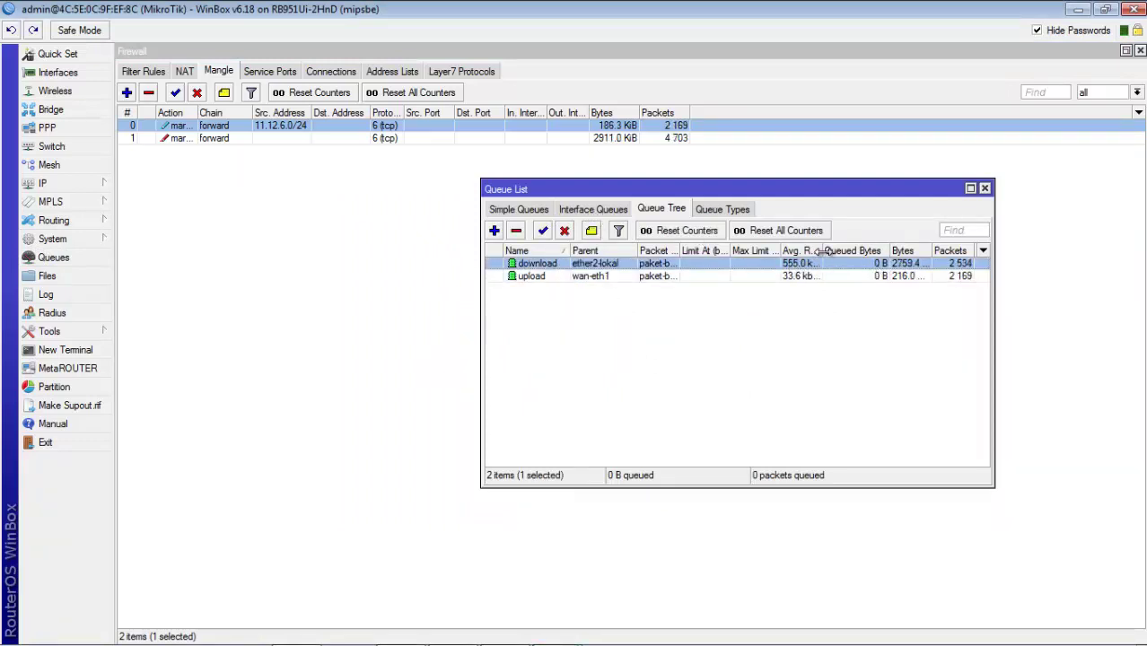
left_click_drag(823, 251, 829, 251)
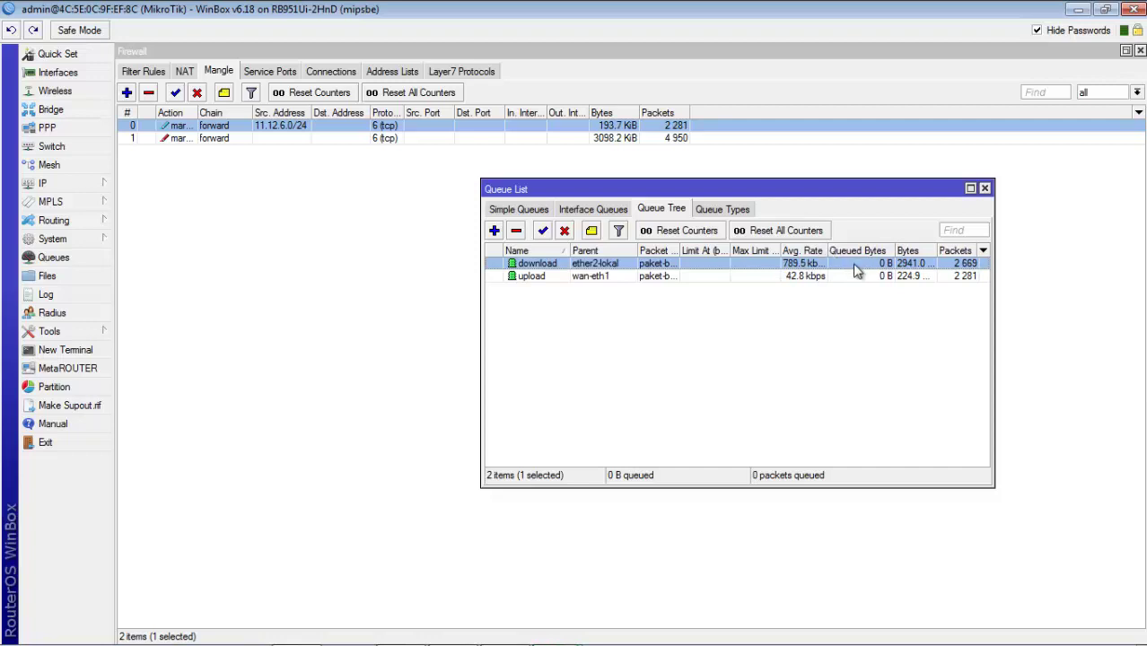
left_click(831, 322)
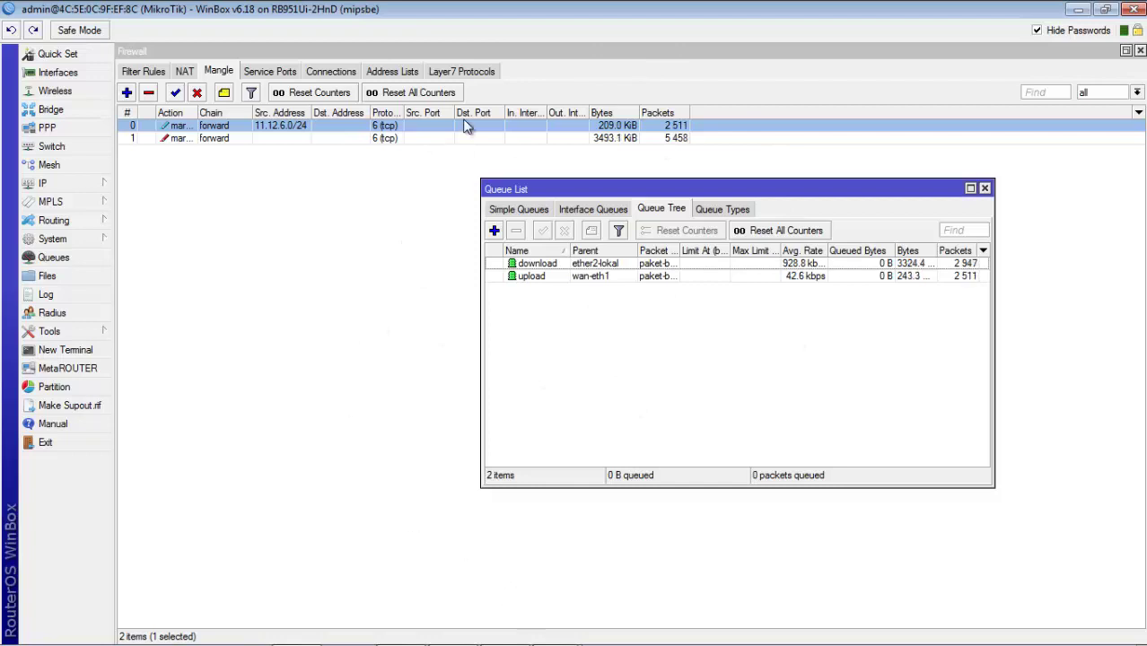
mouse_move(348, 638)
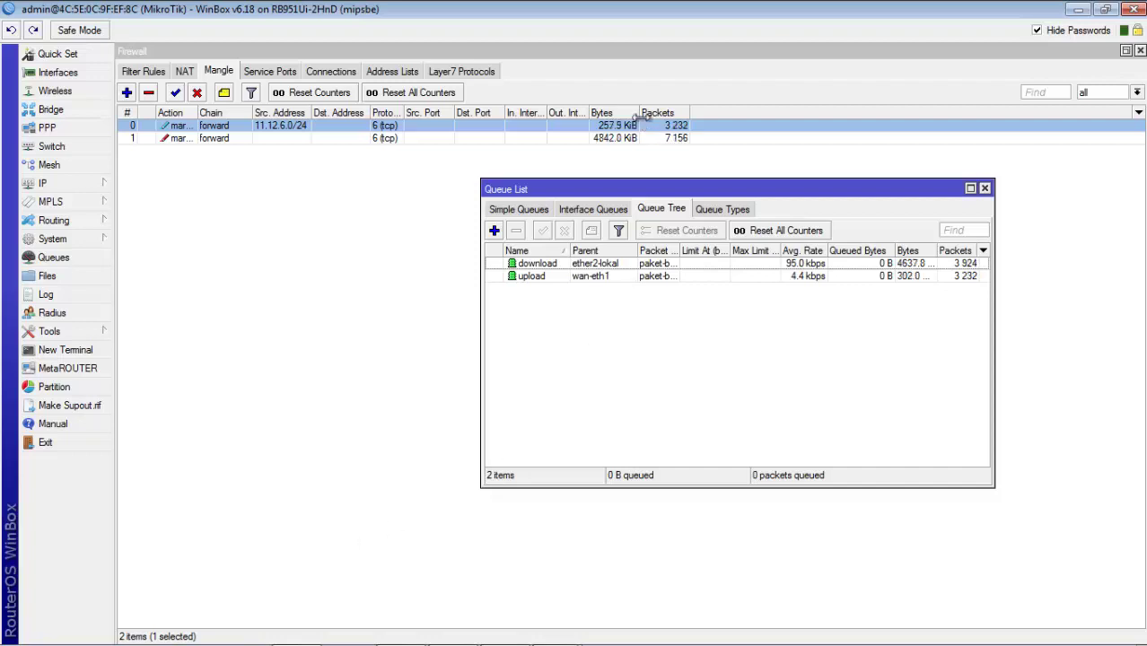
left_click(607, 142)
left_click(605, 140)
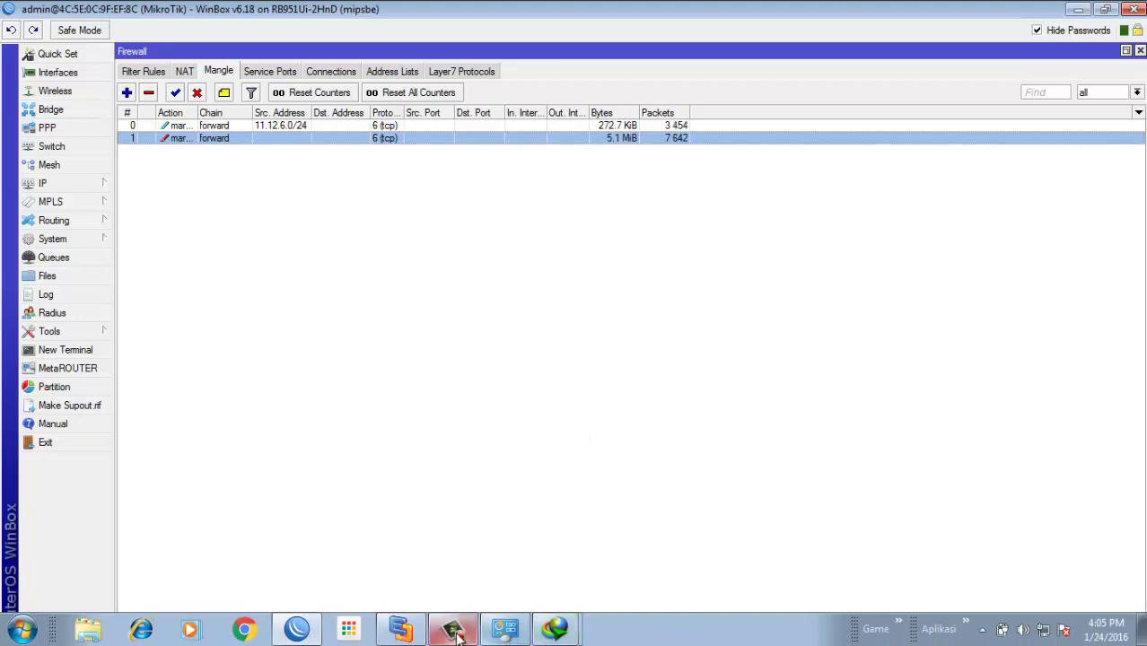
left_click(463, 639)
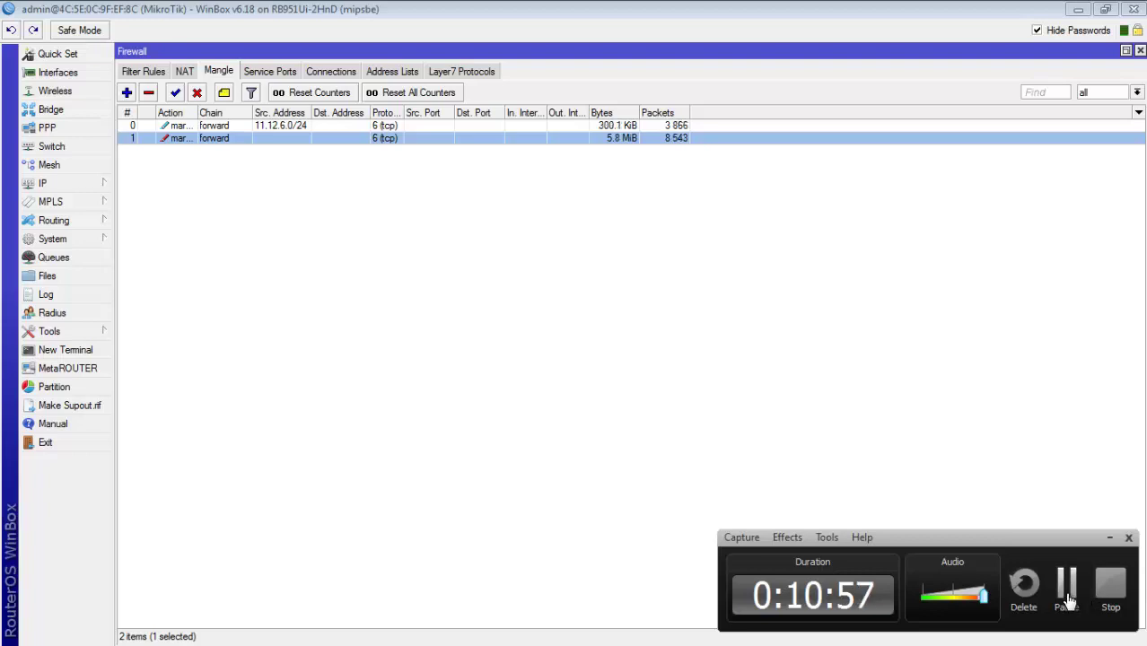
left_click(1103, 595)
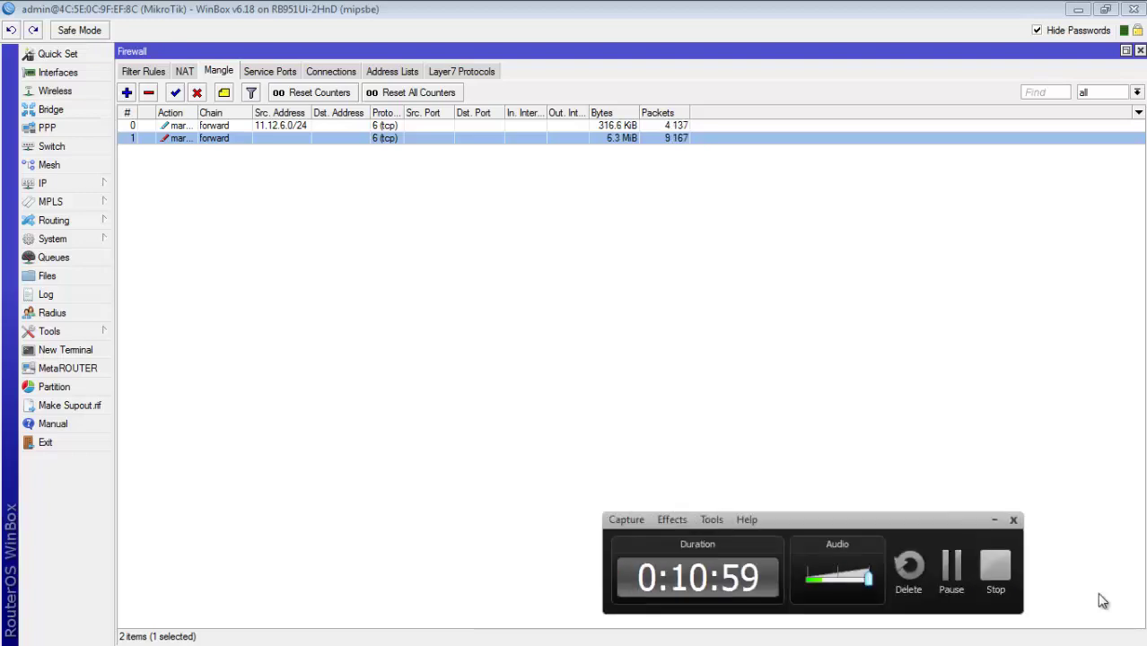